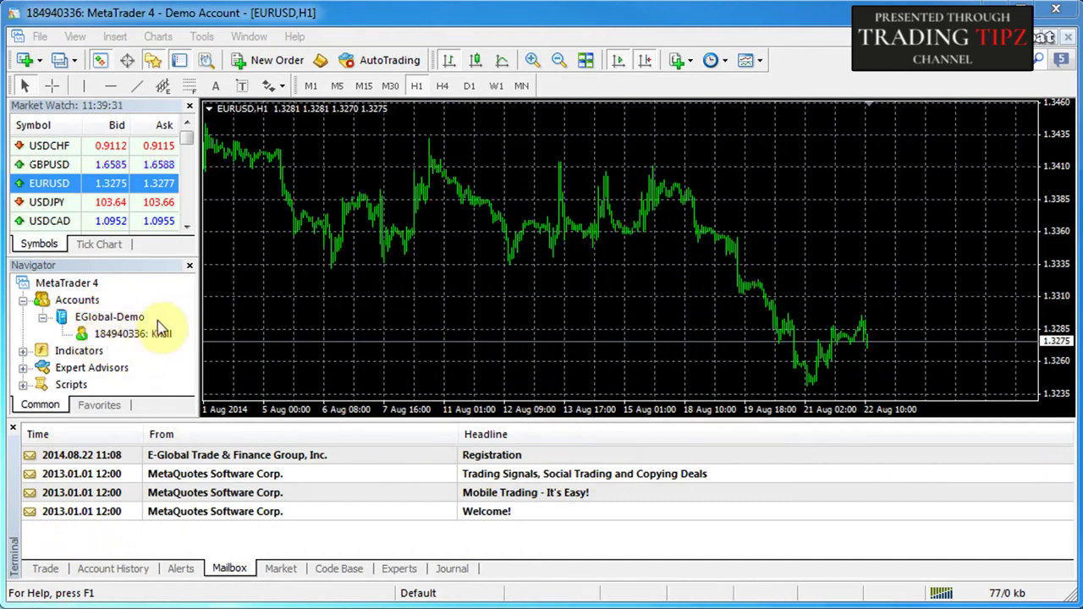
Look through the Terminal's pages, including Trade, Account History, Alerts, Market, Code Base and Experts, ending on the Mailbox
{"action": "left_click", "coordinate": [180, 569]}
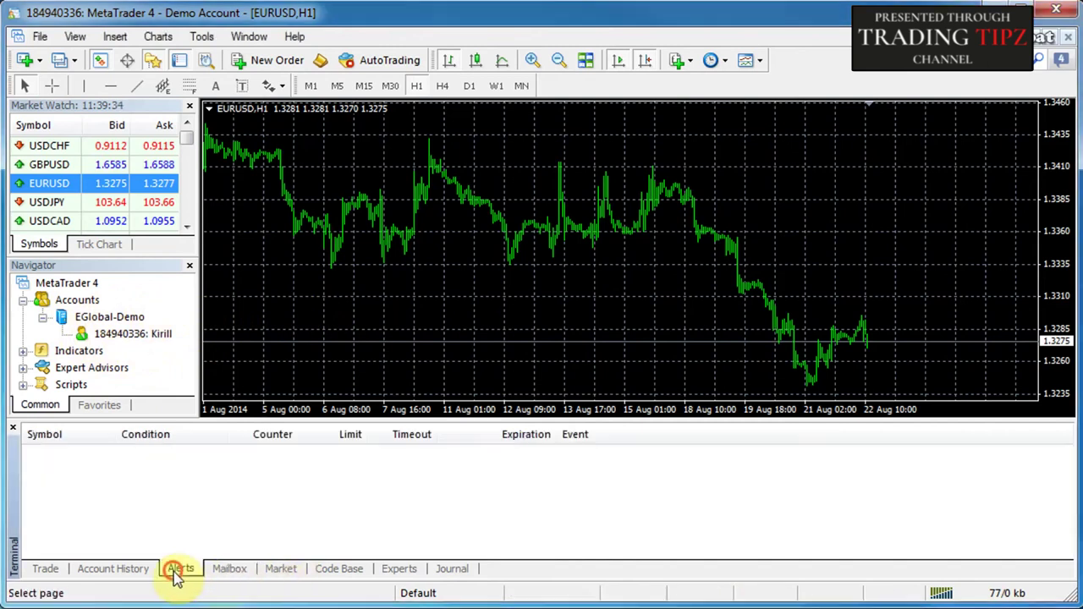
{"action": "left_click", "coordinate": [127, 571]}
{"action": "left_click", "coordinate": [47, 570]}
{"action": "left_click", "coordinate": [103, 570]}
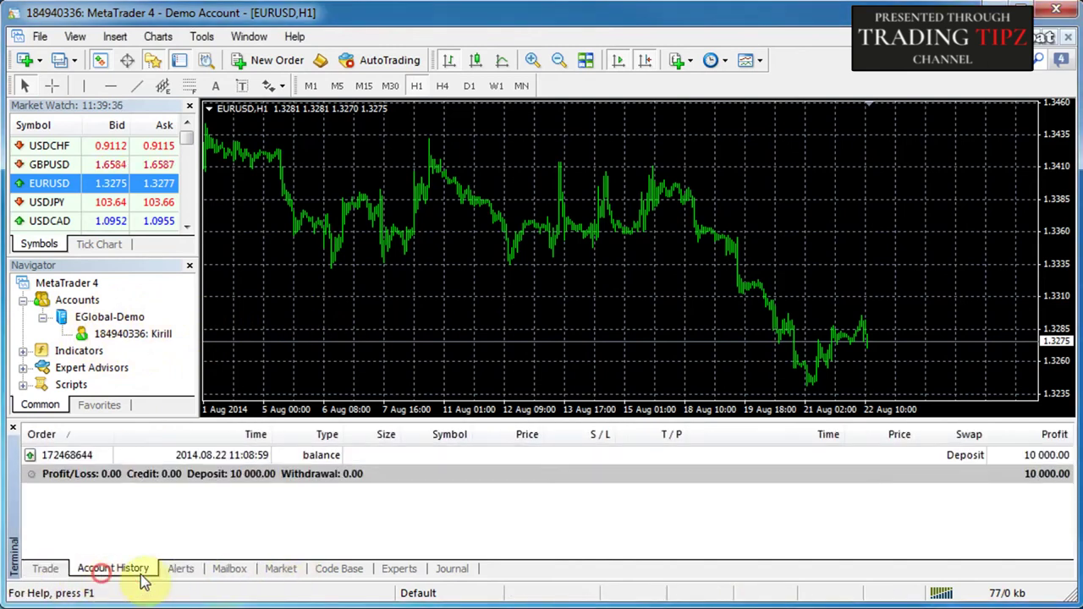
{"action": "left_click", "coordinate": [181, 572]}
{"action": "left_click", "coordinate": [227, 570]}
{"action": "left_click", "coordinate": [281, 571]}
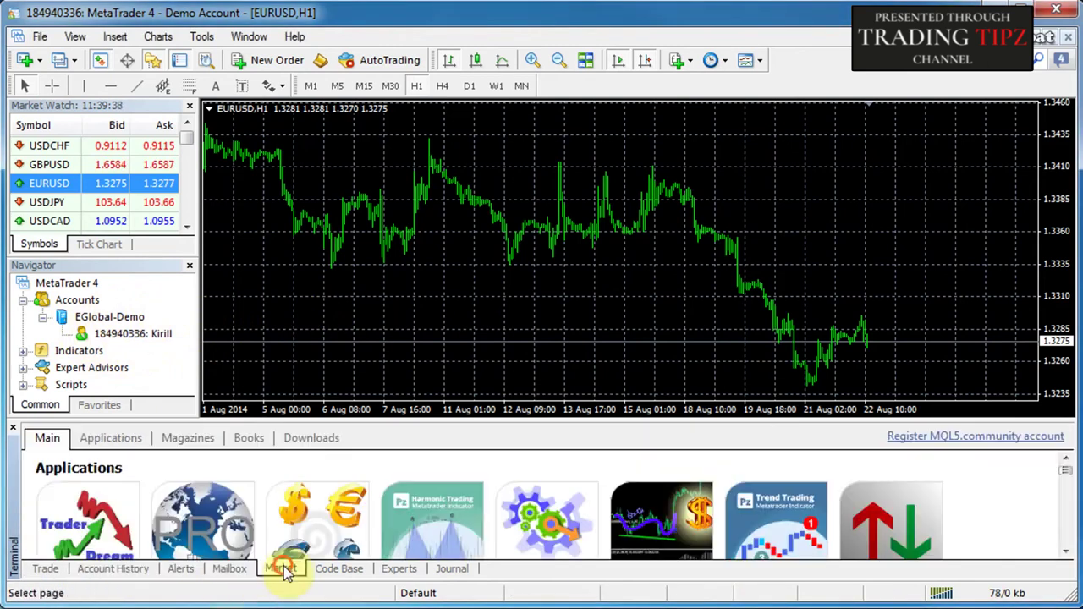
{"action": "left_click", "coordinate": [332, 572]}
{"action": "left_click", "coordinate": [391, 570]}
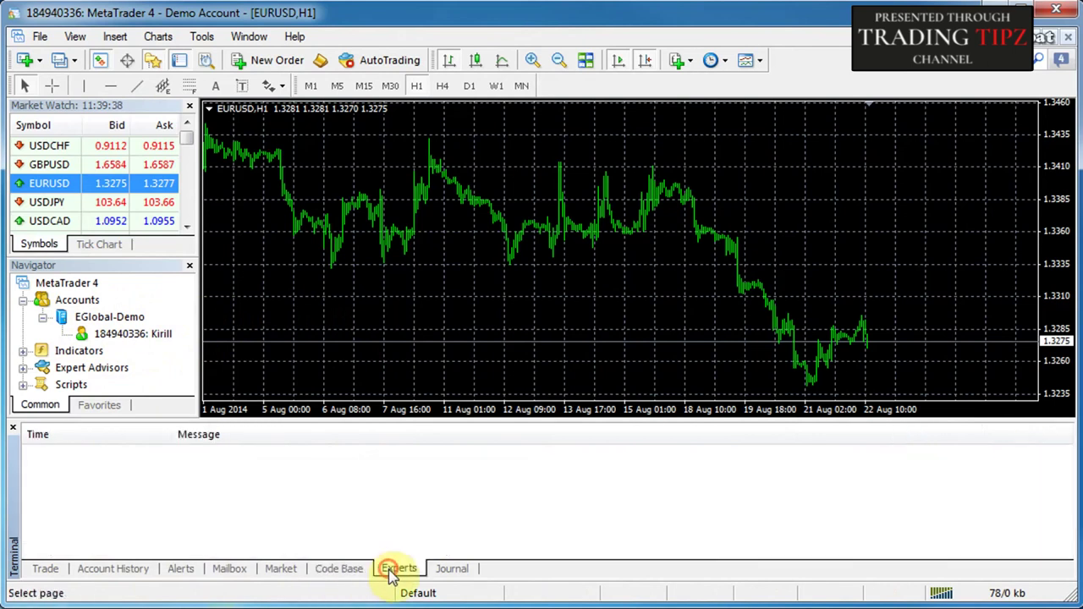
{"action": "left_click", "coordinate": [362, 573]}
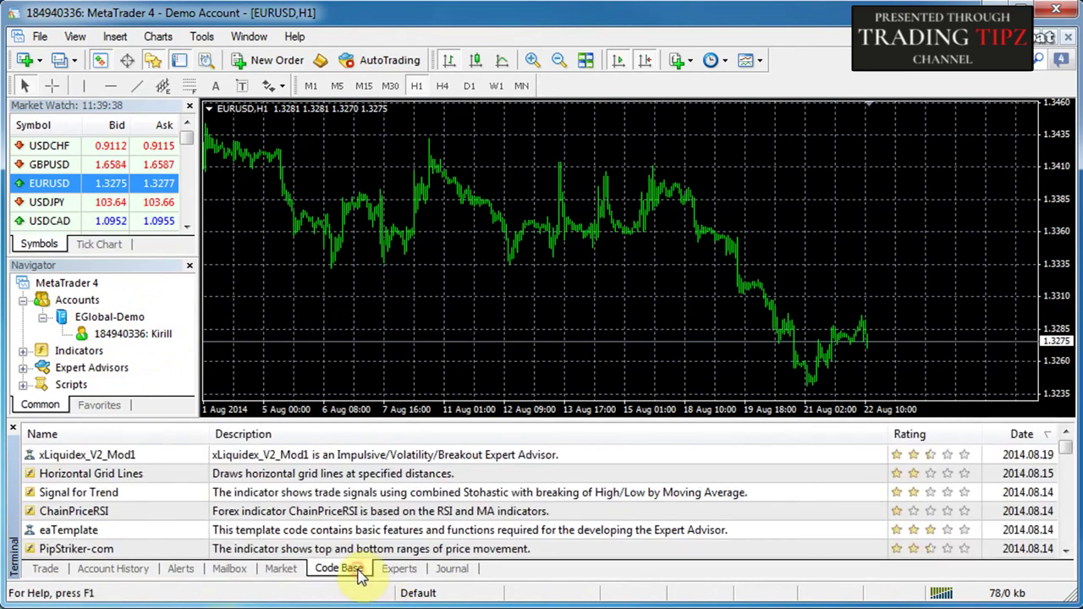
{"action": "left_click", "coordinate": [270, 575]}
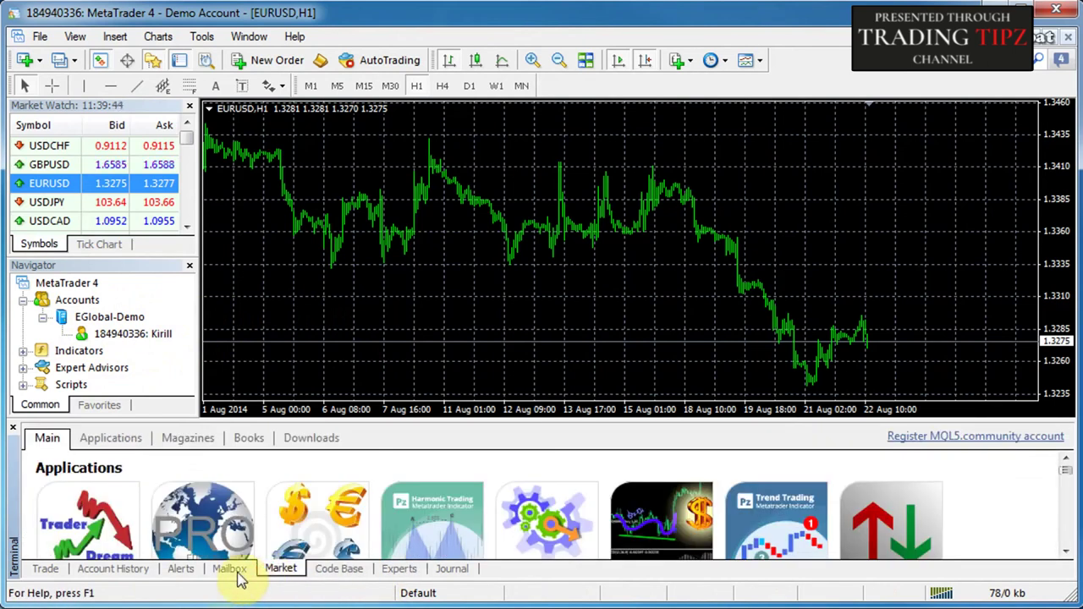
{"action": "left_click", "coordinate": [237, 572]}
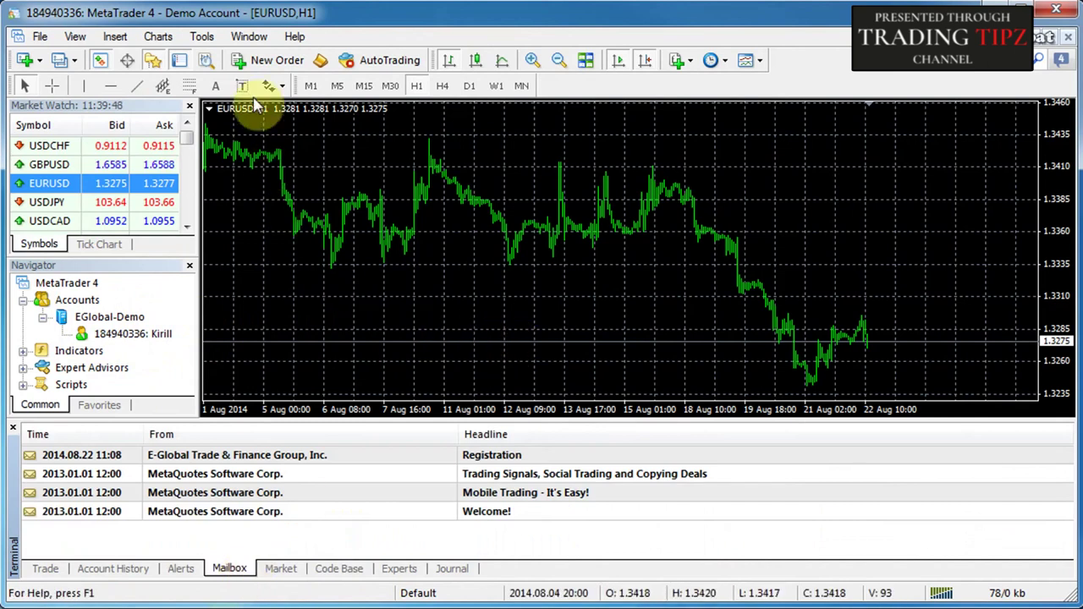
Open the Strategy Tester and show the Trade page of the Terminal
{"action": "left_click", "coordinate": [206, 63]}
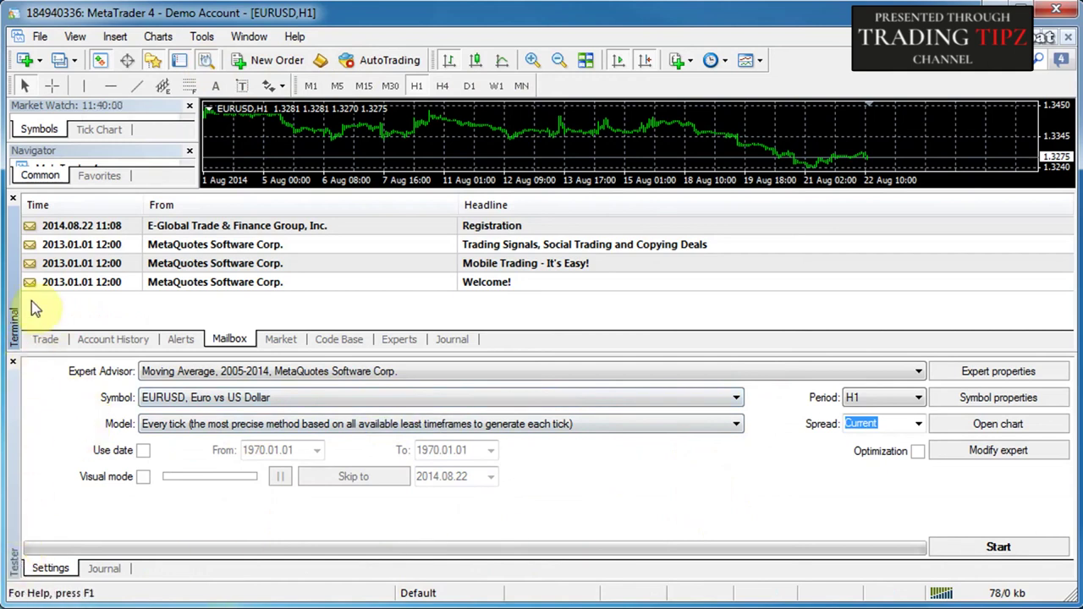
{"action": "left_click", "coordinate": [50, 339]}
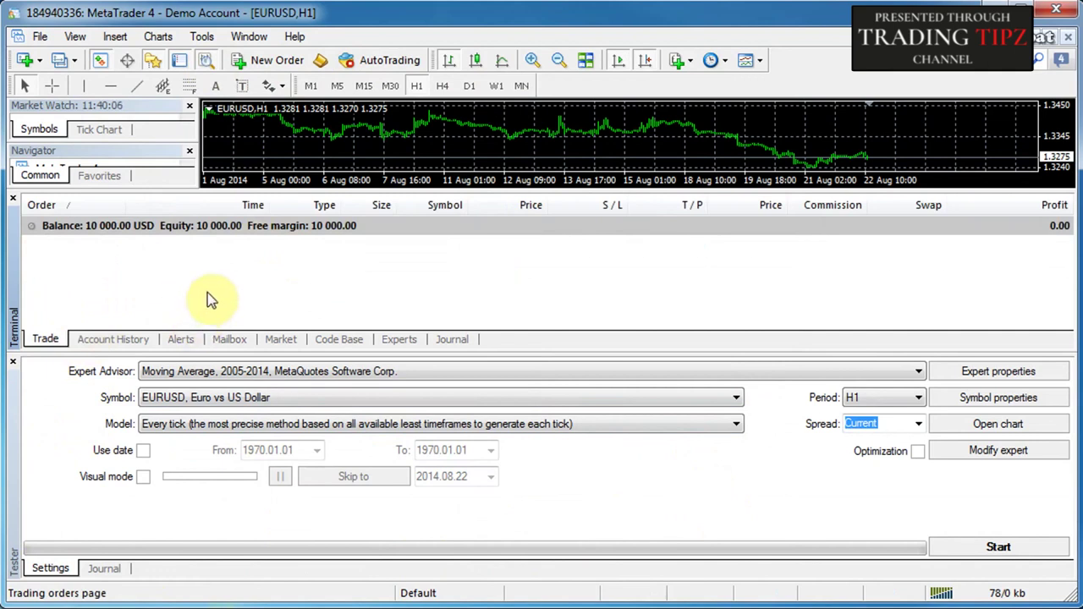
Close the Terminal and dock the Navigator beside the Market Watch
{"action": "left_click", "coordinate": [180, 60]}
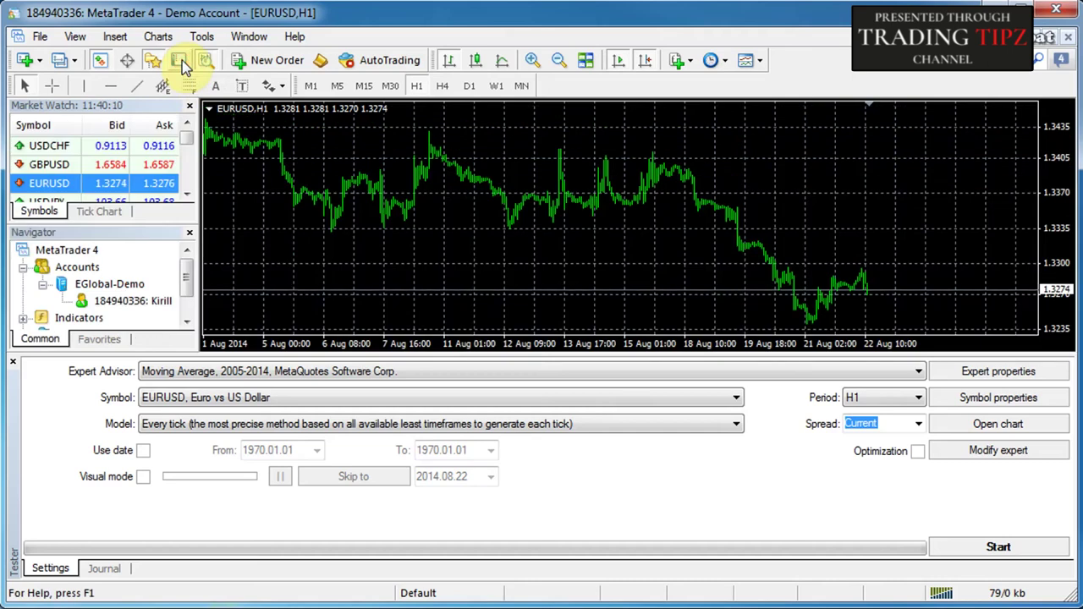
{"action": "left_click", "coordinate": [181, 61]}
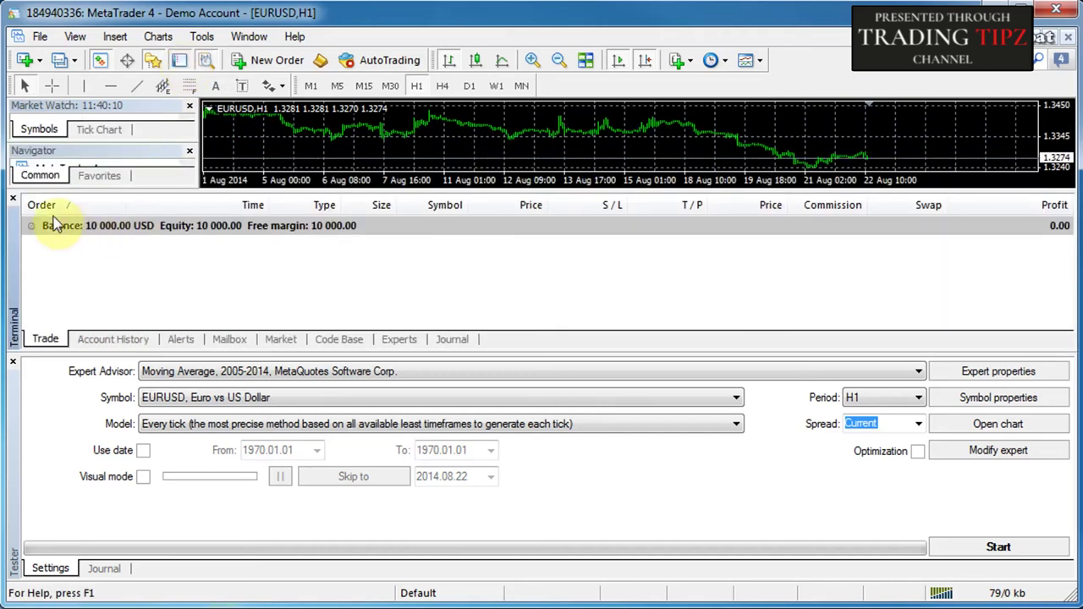
{"action": "left_click", "coordinate": [12, 199]}
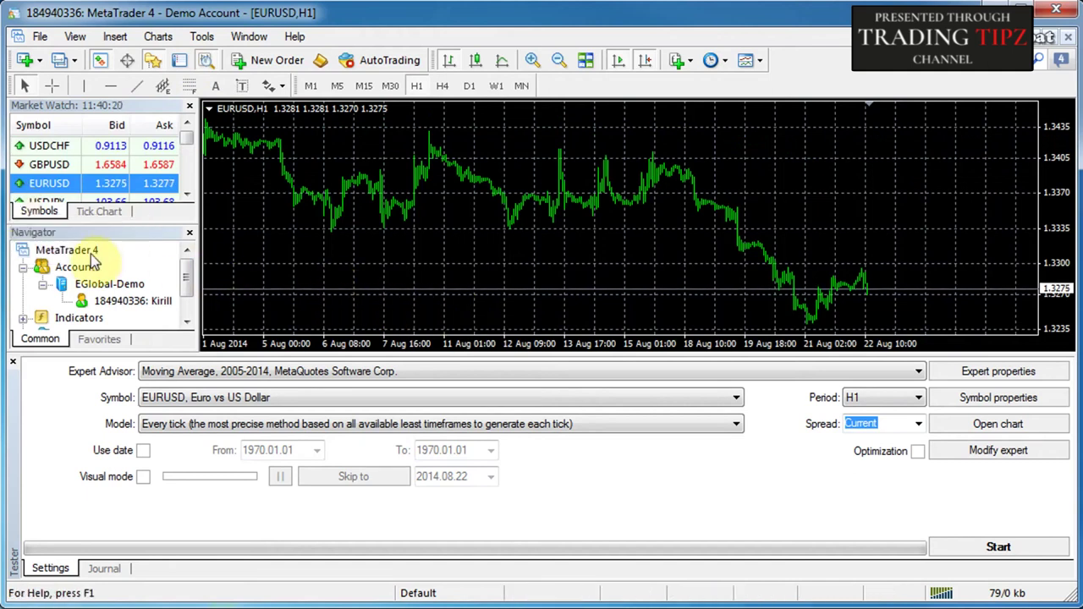
{"action": "left_click_drag", "start_coordinate": [87, 230], "coordinate": [280, 187]}
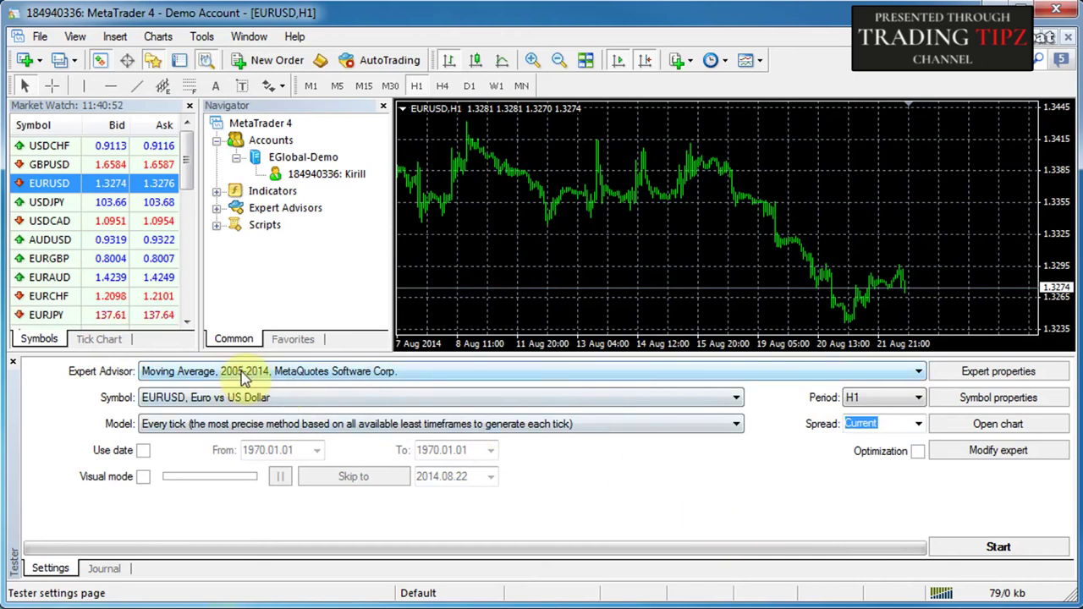
Select Moving Average as the tester's expert advisor and expand the Expert Advisors group in the Navigator
{"action": "left_click", "coordinate": [292, 374]}
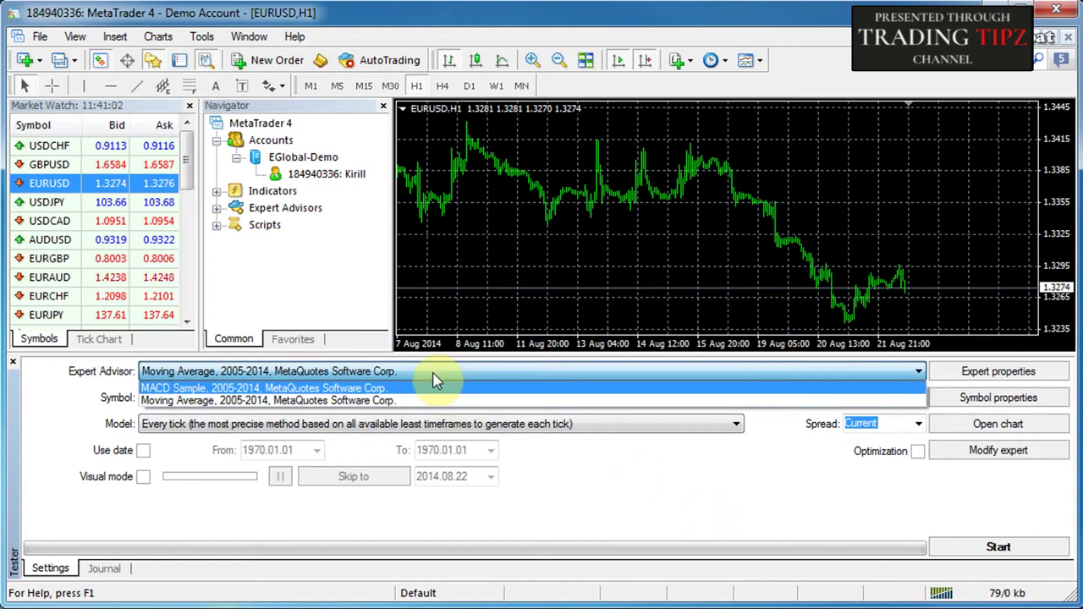
{"action": "left_click", "coordinate": [443, 400]}
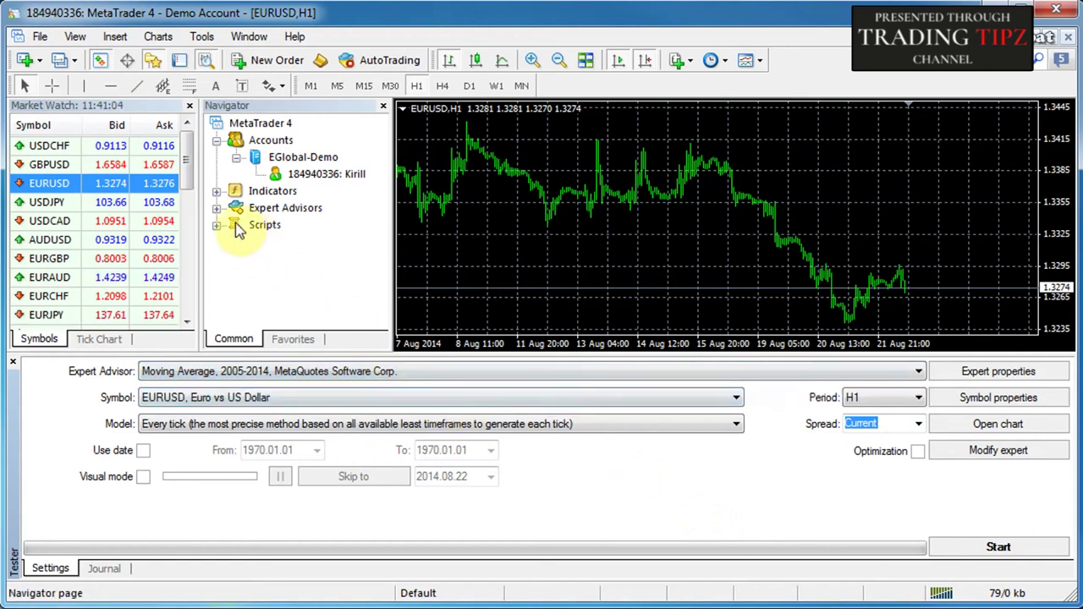
{"action": "left_click", "coordinate": [216, 208]}
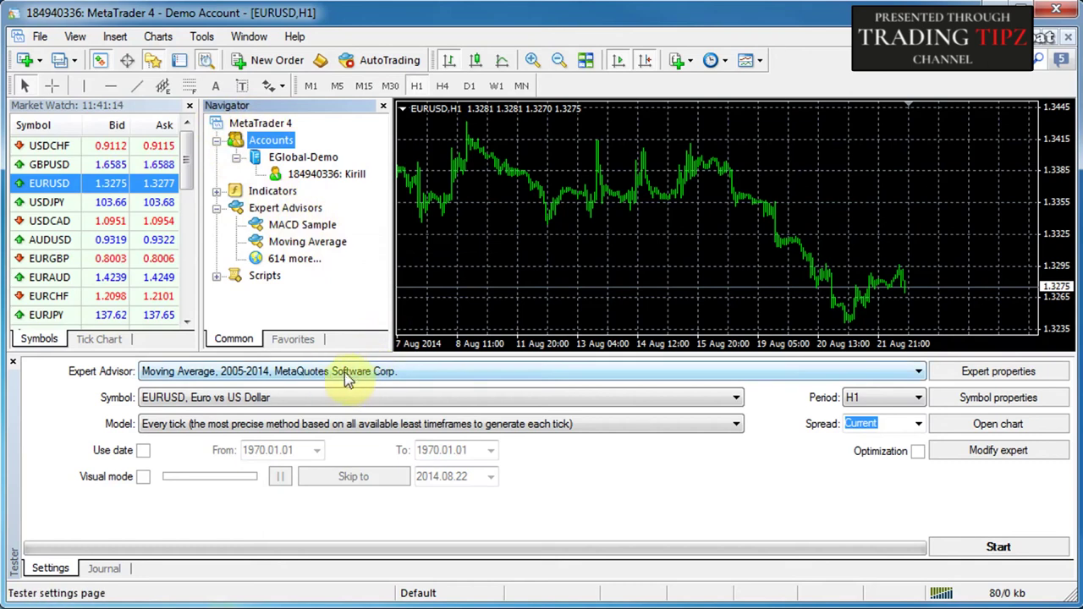
{"action": "left_click", "coordinate": [264, 377]}
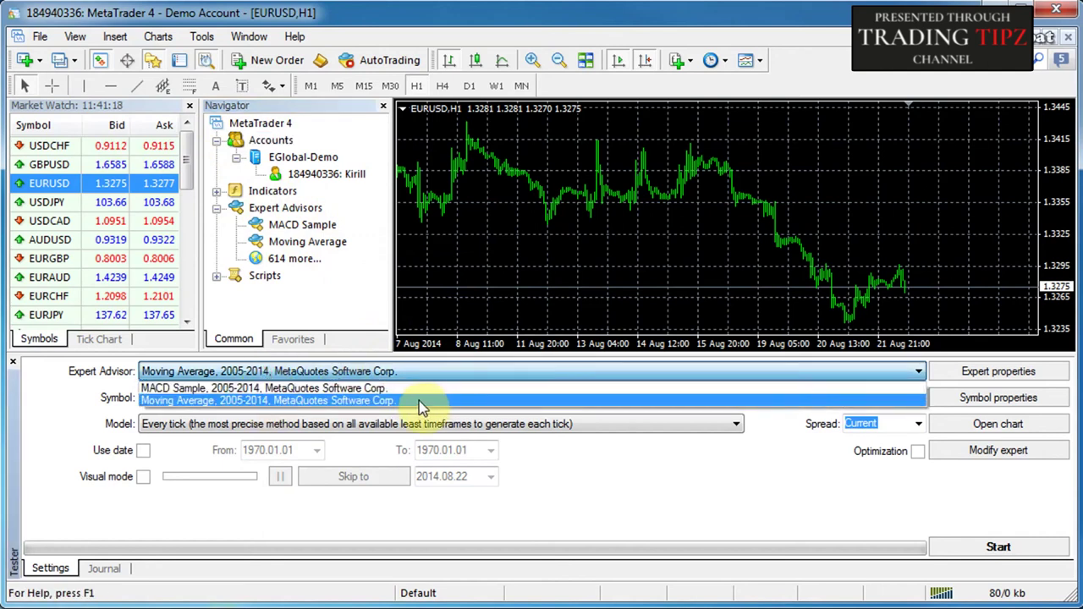
{"action": "left_click", "coordinate": [230, 403]}
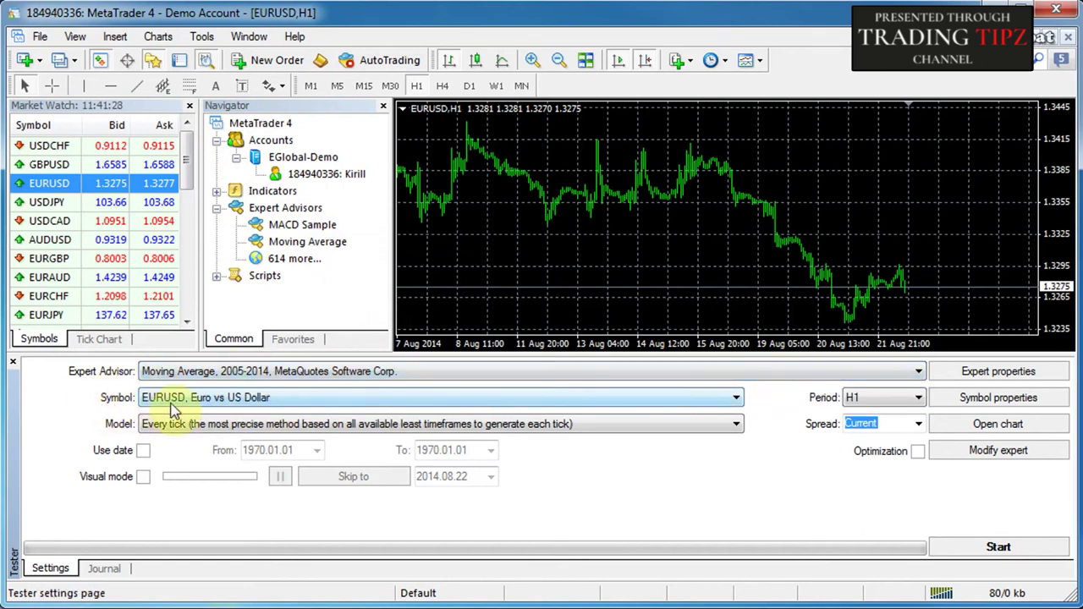
Choose EURUSD, Euro vs US Dollar, as the test symbol and view the available test periods
{"action": "left_click", "coordinate": [303, 396]}
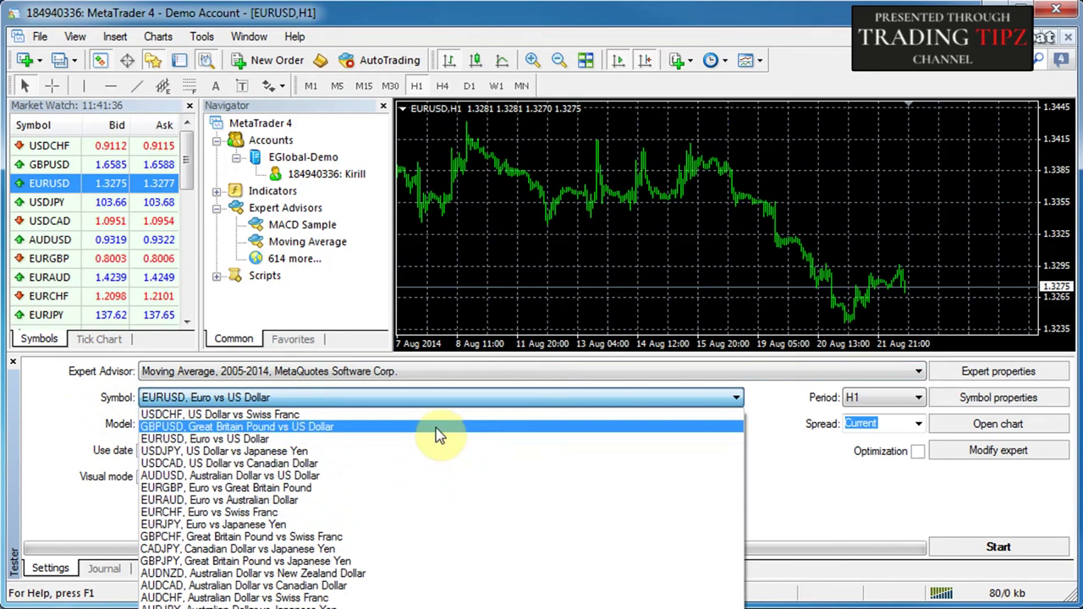
{"action": "left_click", "coordinate": [393, 440]}
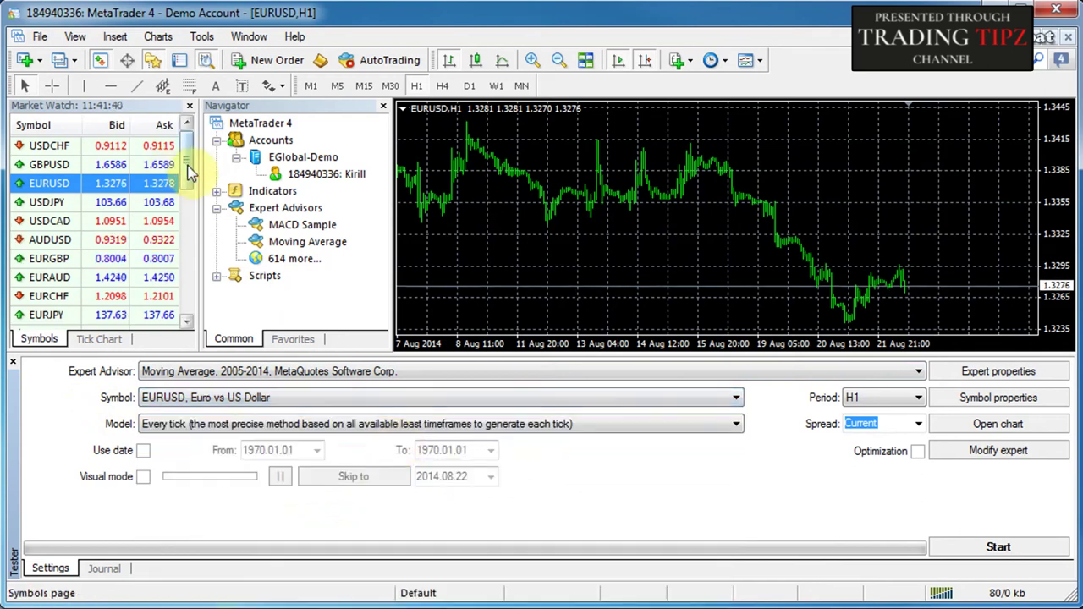
{"action": "mouse_move", "coordinate": [189, 169]}
{"action": "left_mouse_down"}
{"action": "mouse_move", "coordinate": [192, 307]}
{"action": "mouse_move", "coordinate": [206, 176]}
{"action": "mouse_move", "coordinate": [186, 152]}
{"action": "left_mouse_up"}
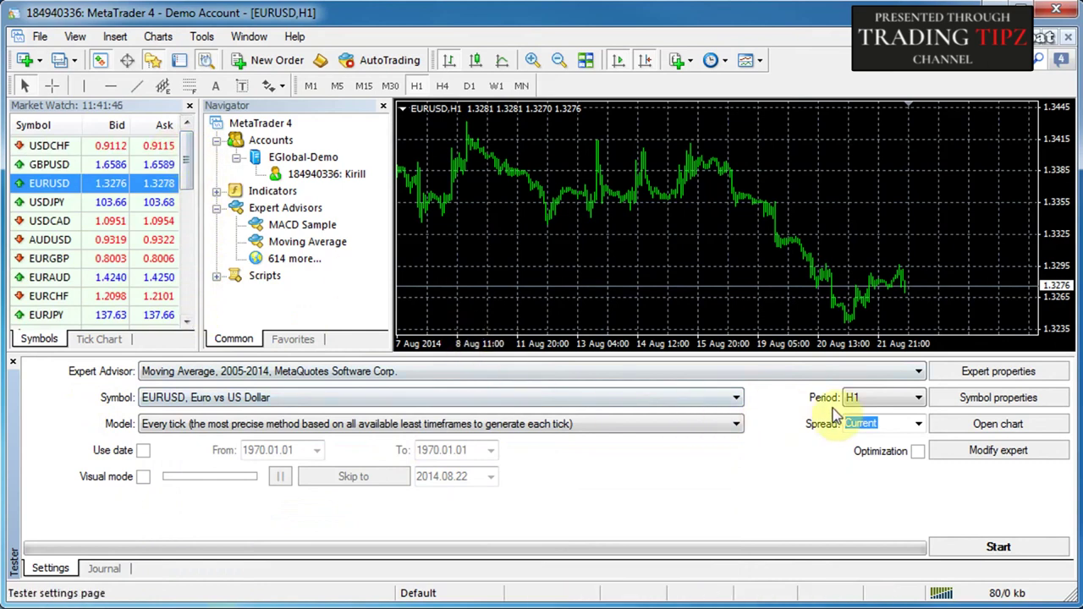
{"action": "left_click", "coordinate": [907, 397]}
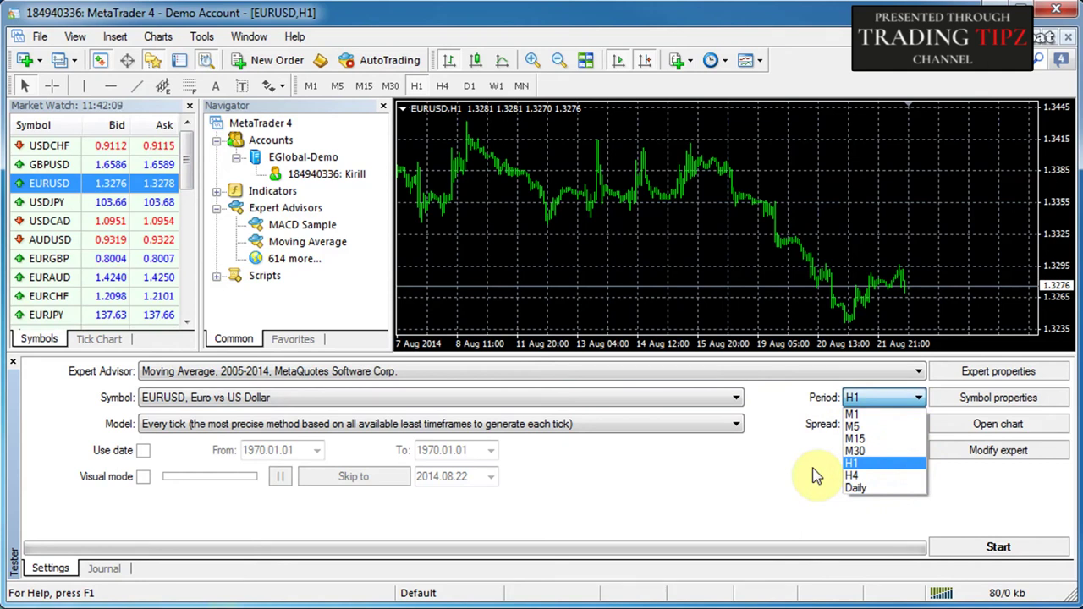
{"action": "key", "text": "Tab"}
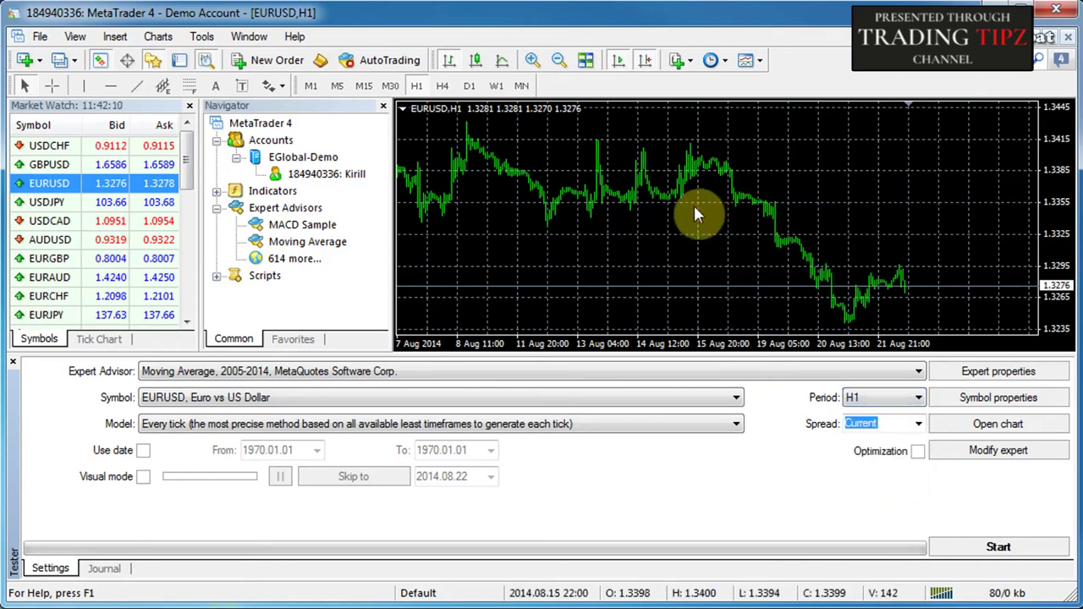
Open a second EURUSD chart, switch it to the H4 timeframe and turn on chart shift
{"action": "left_click", "coordinate": [296, 245]}
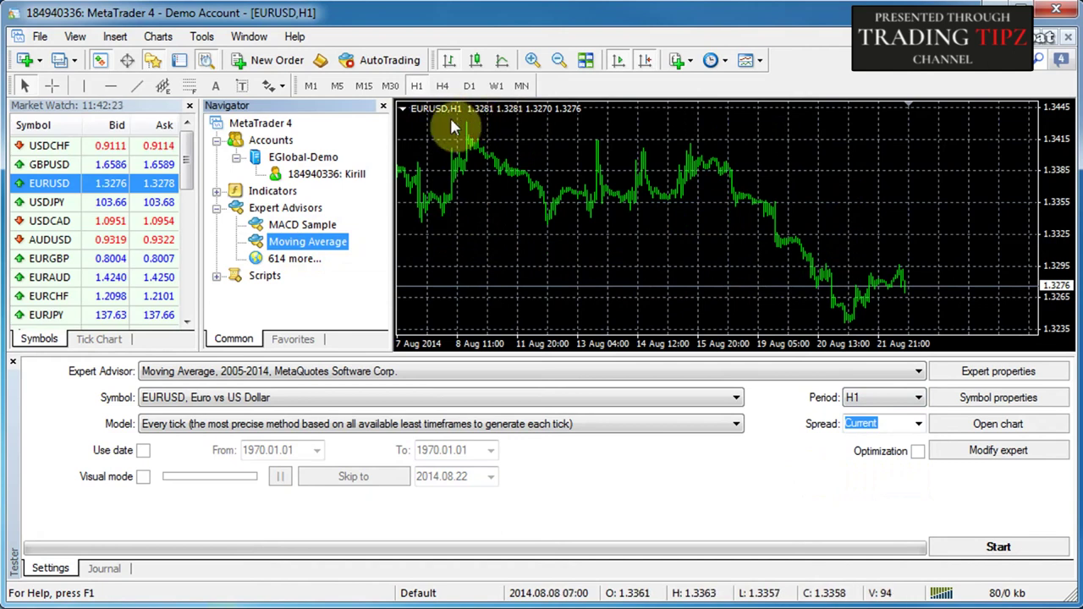
{"action": "right_click", "coordinate": [51, 186]}
{"action": "left_click", "coordinate": [107, 210]}
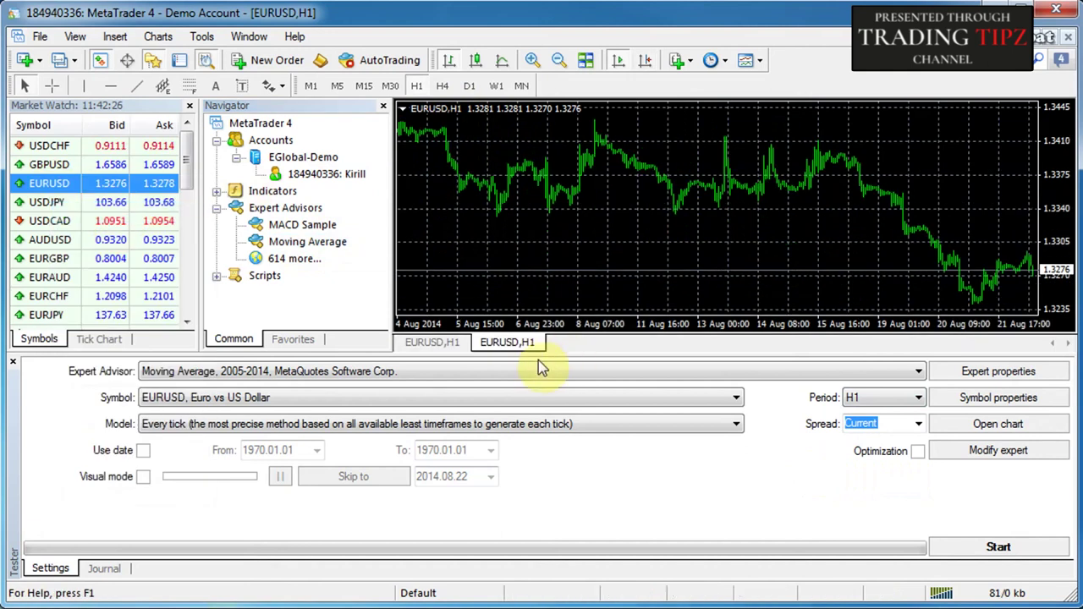
{"action": "left_click", "coordinate": [442, 85]}
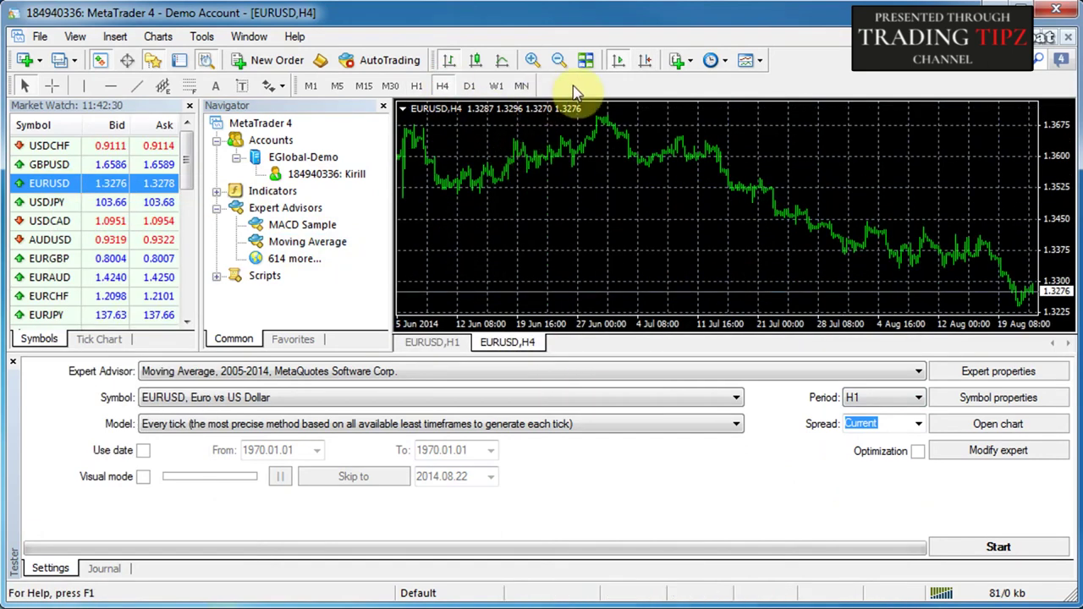
{"action": "left_click", "coordinate": [645, 60]}
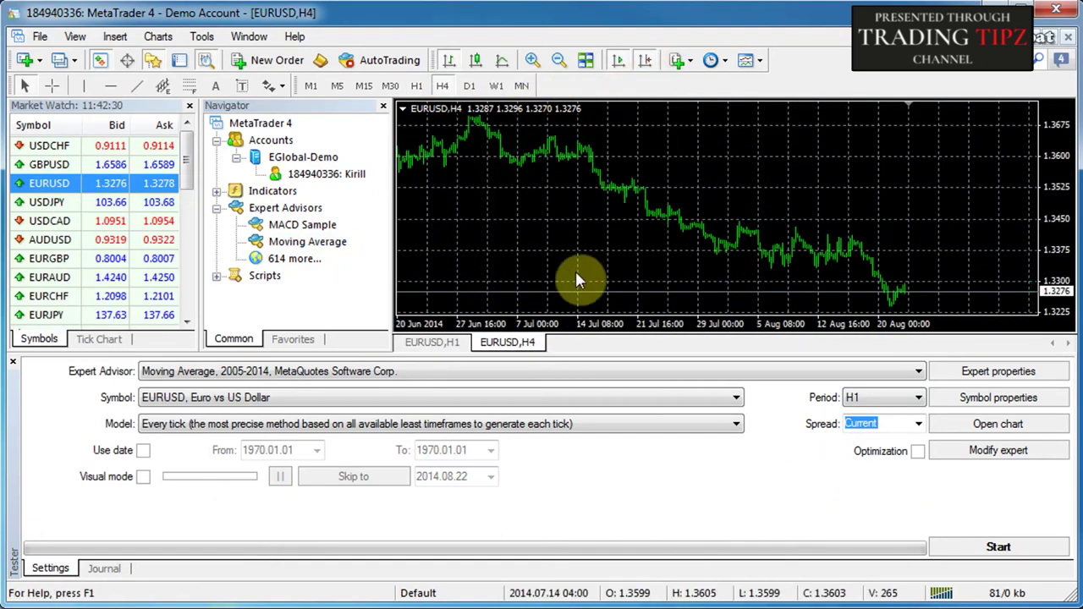
Compare the EURUSD H1 and H4 charts by switching between them, ending on H1
{"action": "left_click", "coordinate": [435, 340]}
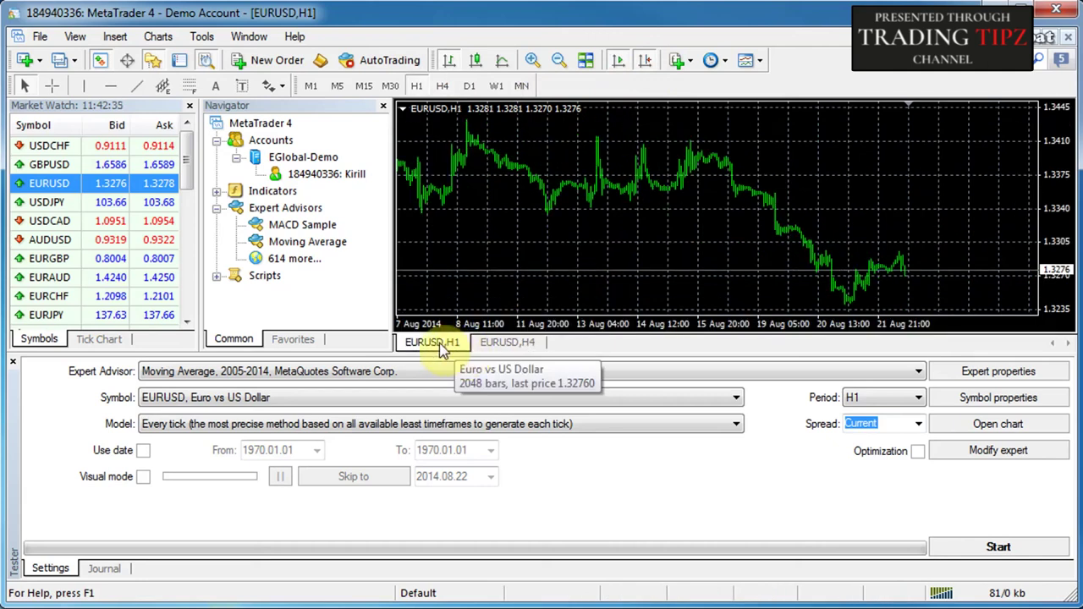
{"action": "left_click", "coordinate": [506, 343]}
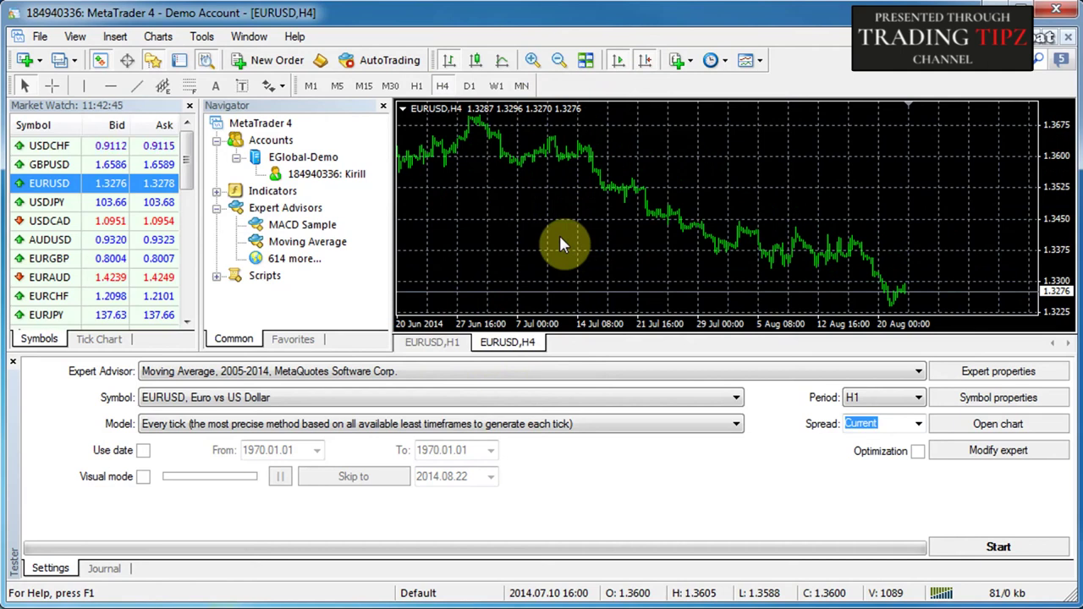
{"action": "left_click", "coordinate": [444, 347]}
{"action": "left_click", "coordinate": [504, 348]}
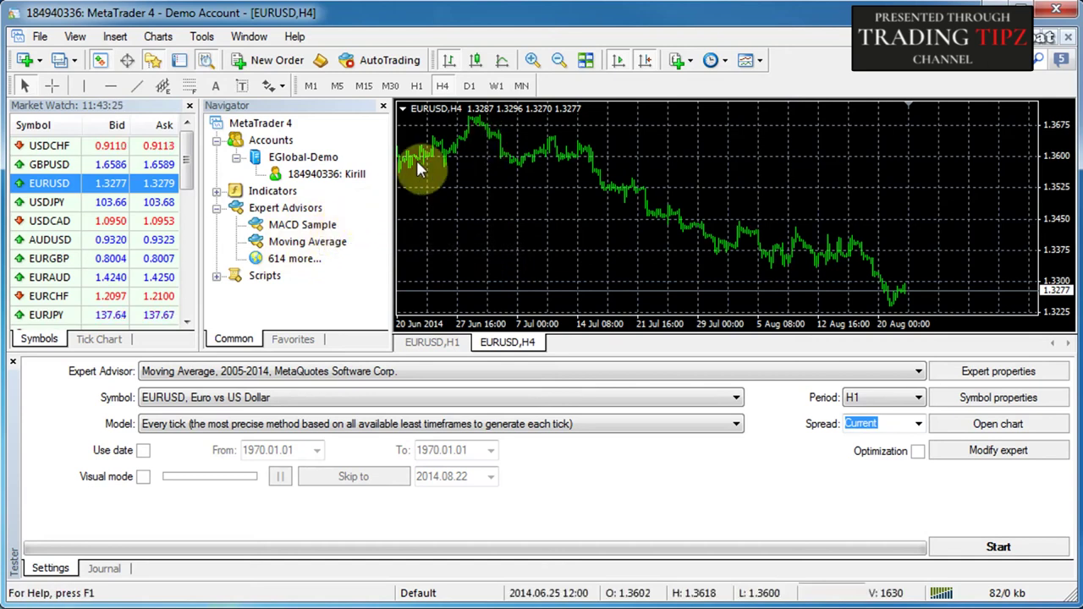
{"action": "left_click", "coordinate": [449, 347]}
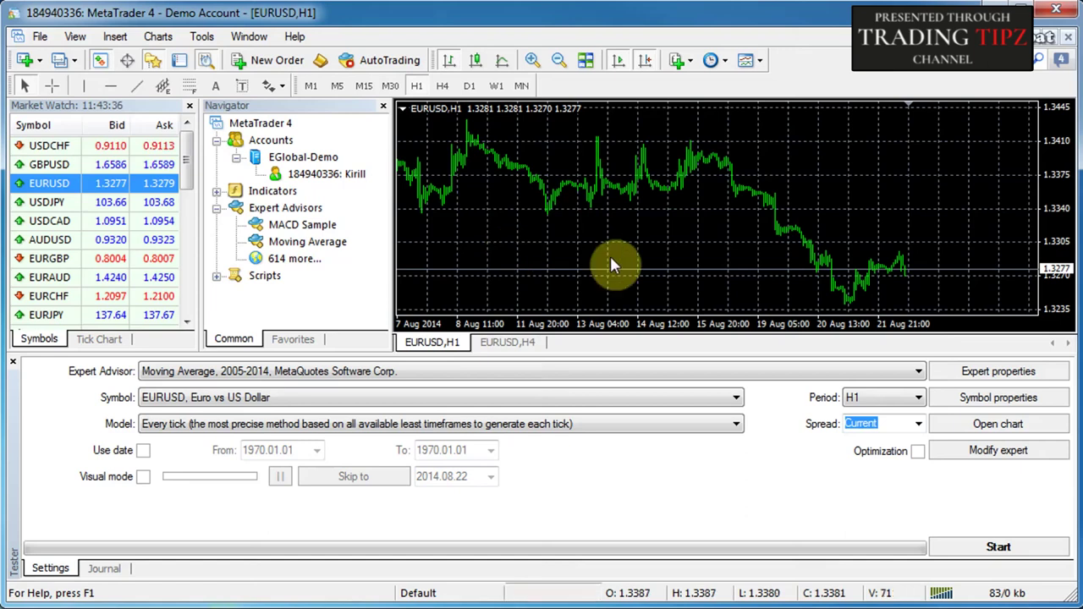
Review the tester's period options, leaving H1 selected, and choose Every tick as the testing model
{"action": "left_click", "coordinate": [910, 405]}
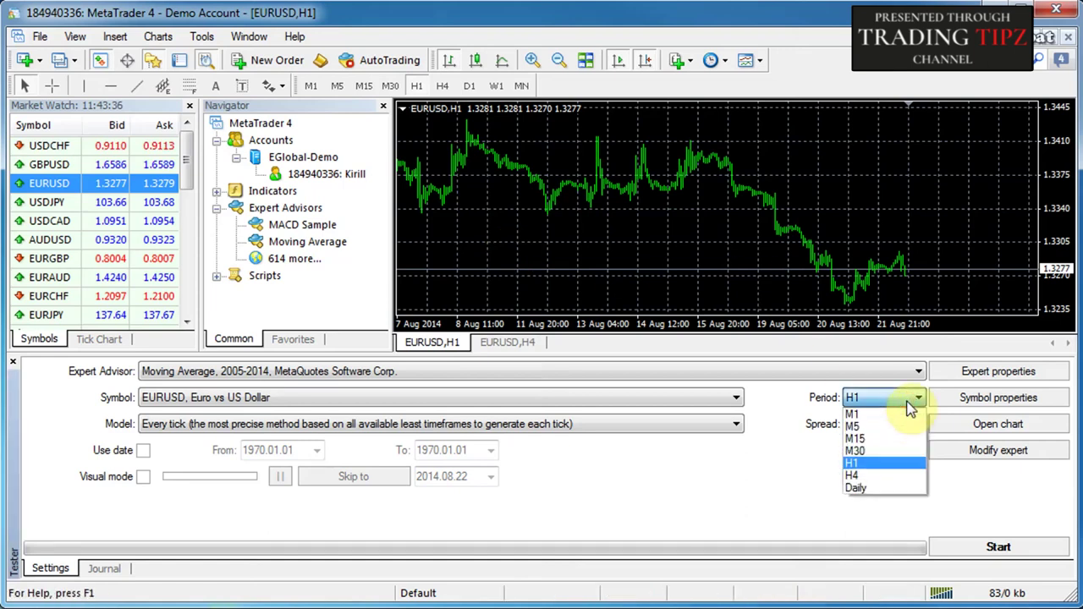
{"action": "left_click", "coordinate": [958, 489]}
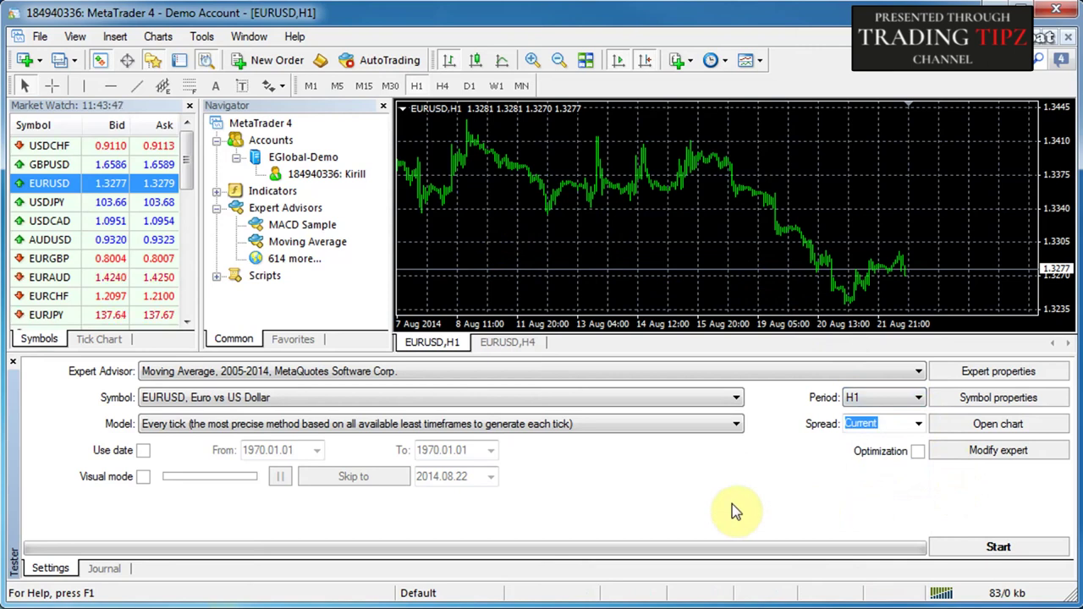
{"action": "left_click", "coordinate": [235, 428]}
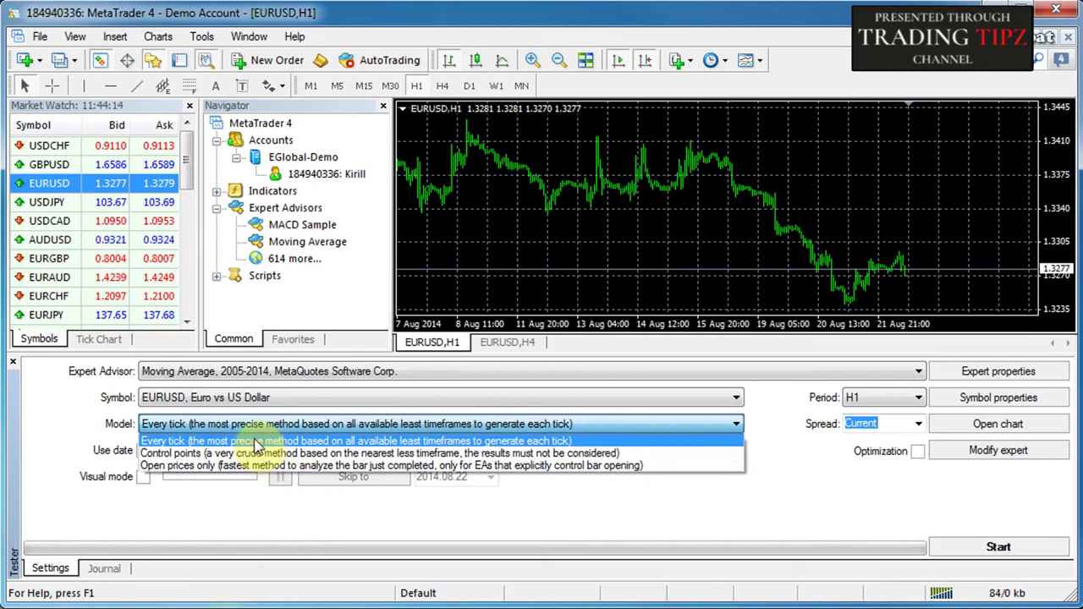
{"action": "left_click", "coordinate": [499, 440]}
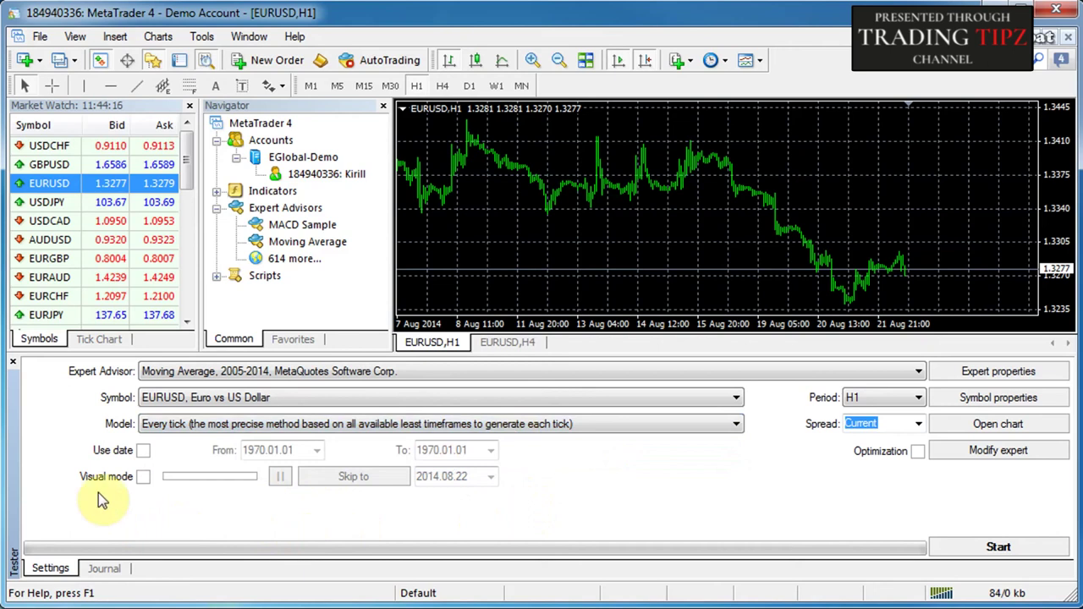
Restrict the test to a date range and set its start date to 2014.01.01
{"action": "left_click", "coordinate": [140, 453]}
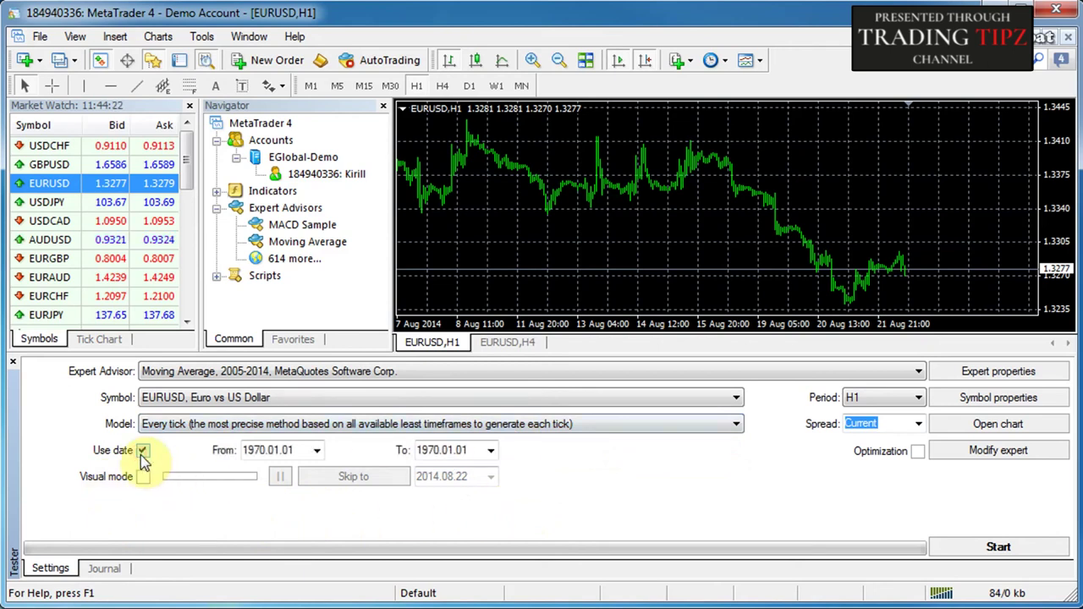
{"action": "left_click", "coordinate": [319, 453]}
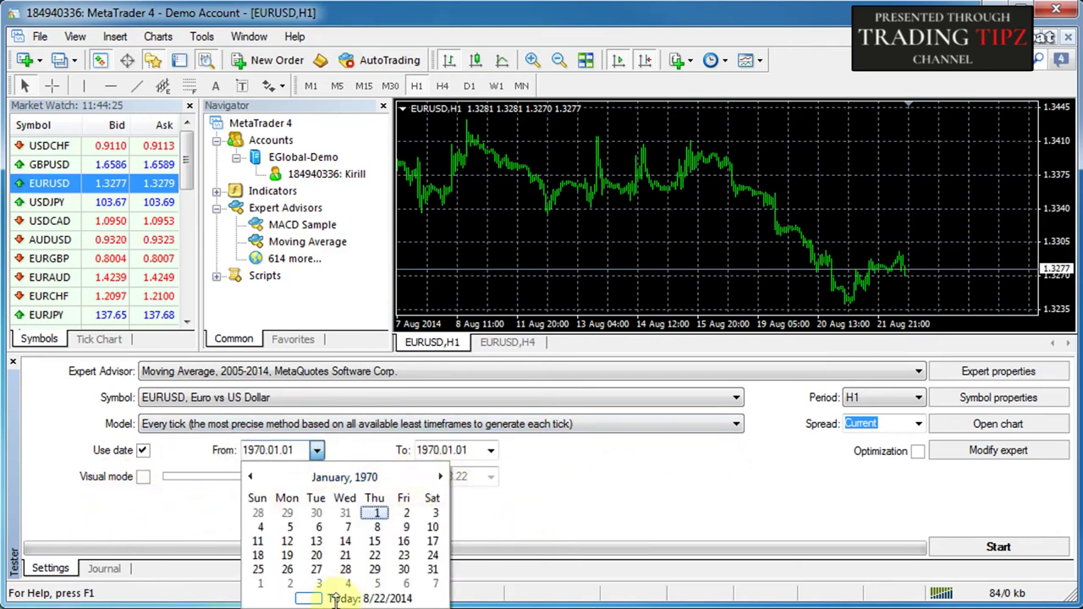
{"action": "left_click", "coordinate": [308, 598]}
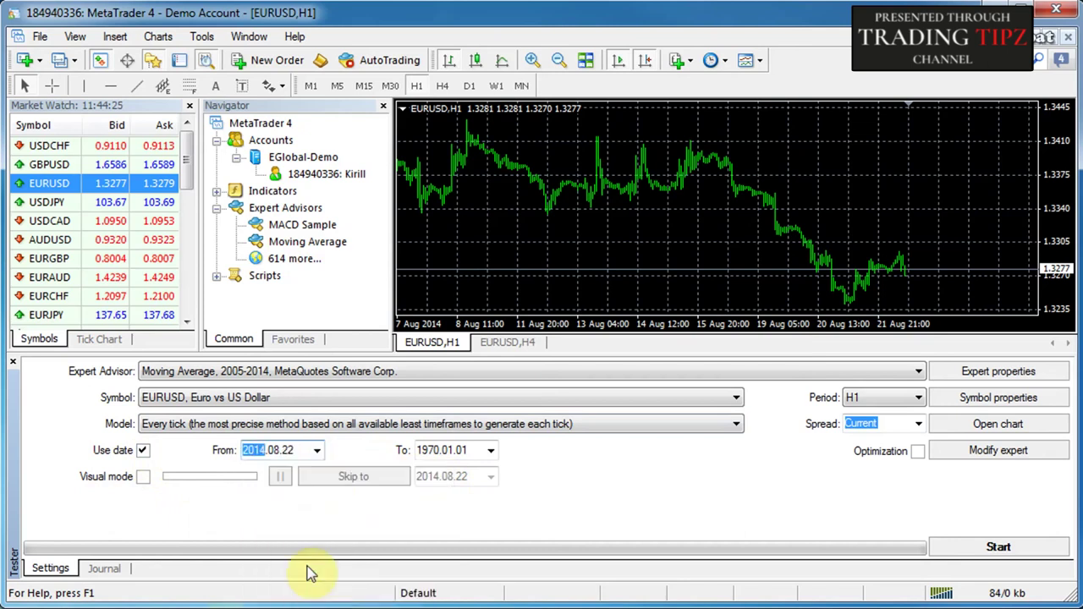
{"action": "left_click", "coordinate": [316, 450]}
{"action": "left_click", "coordinate": [282, 453]}
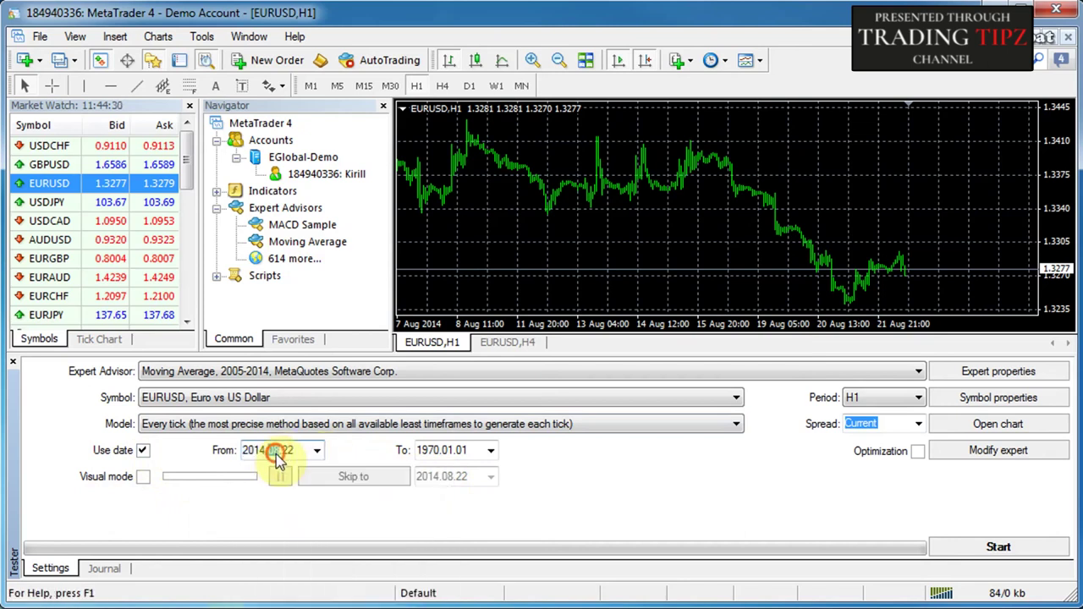
{"action": "type", "text": "01"}
{"action": "left_click", "coordinate": [288, 453]}
{"action": "type", "text": "01"}
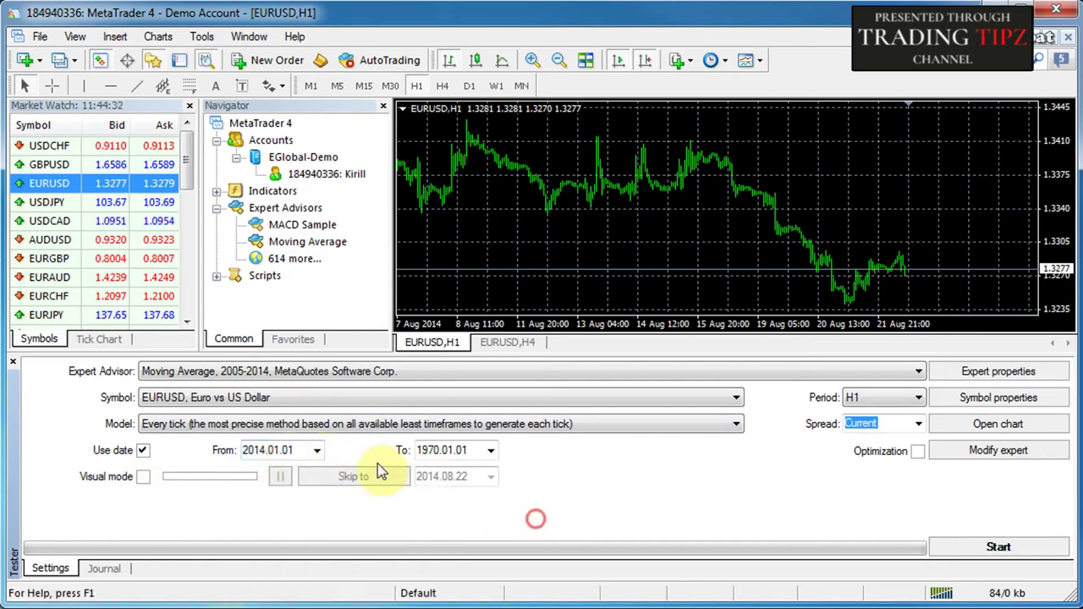
Set the end date of the test range to 2014.08.18
{"action": "left_click", "coordinate": [490, 450]}
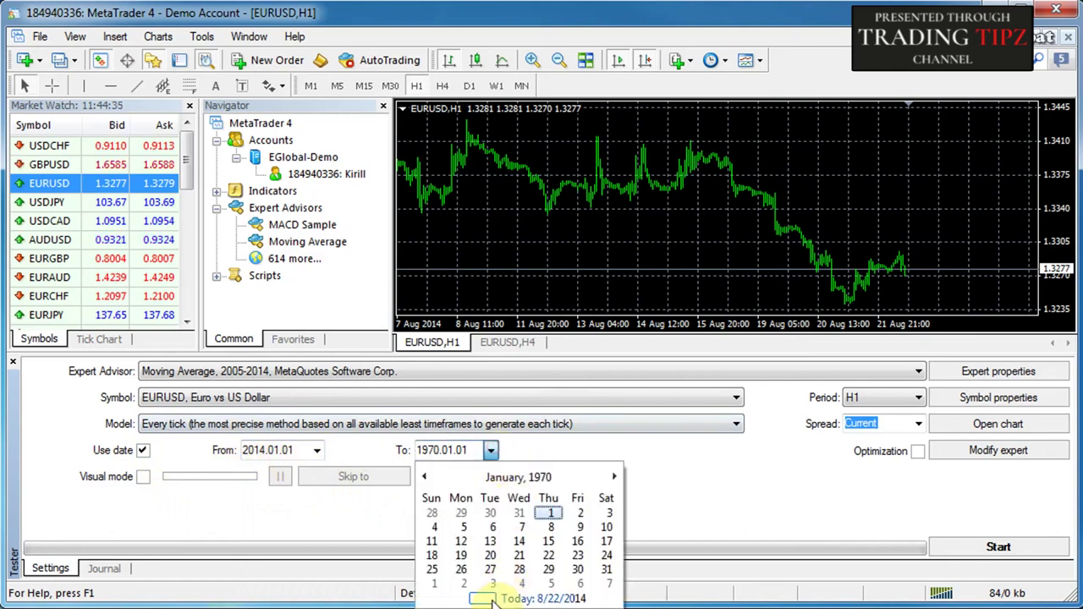
{"action": "left_click", "coordinate": [489, 595]}
{"action": "left_click", "coordinate": [491, 450]}
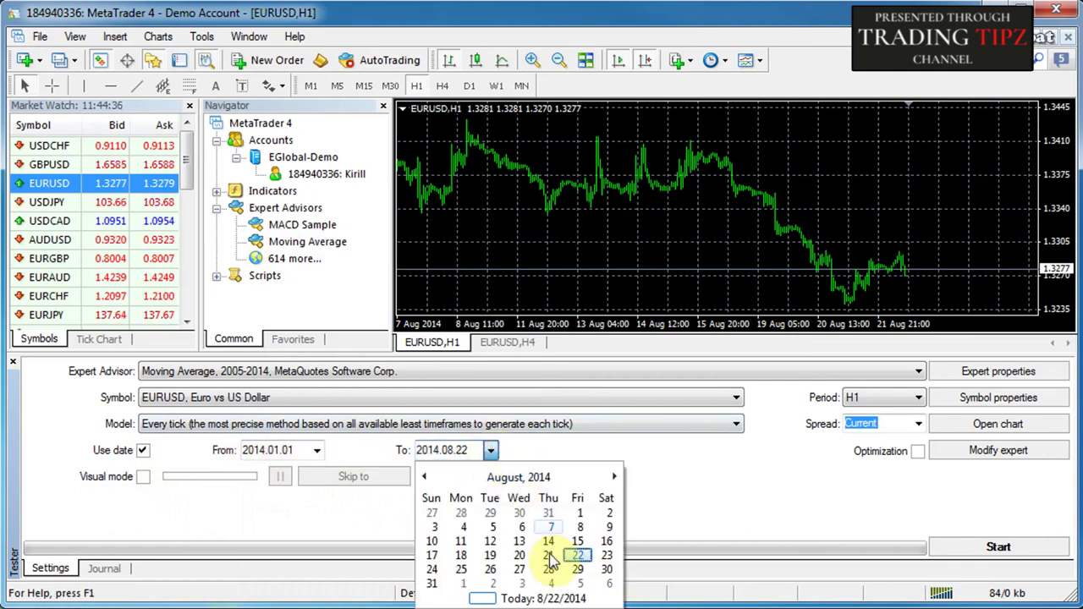
{"action": "left_click", "coordinate": [459, 554]}
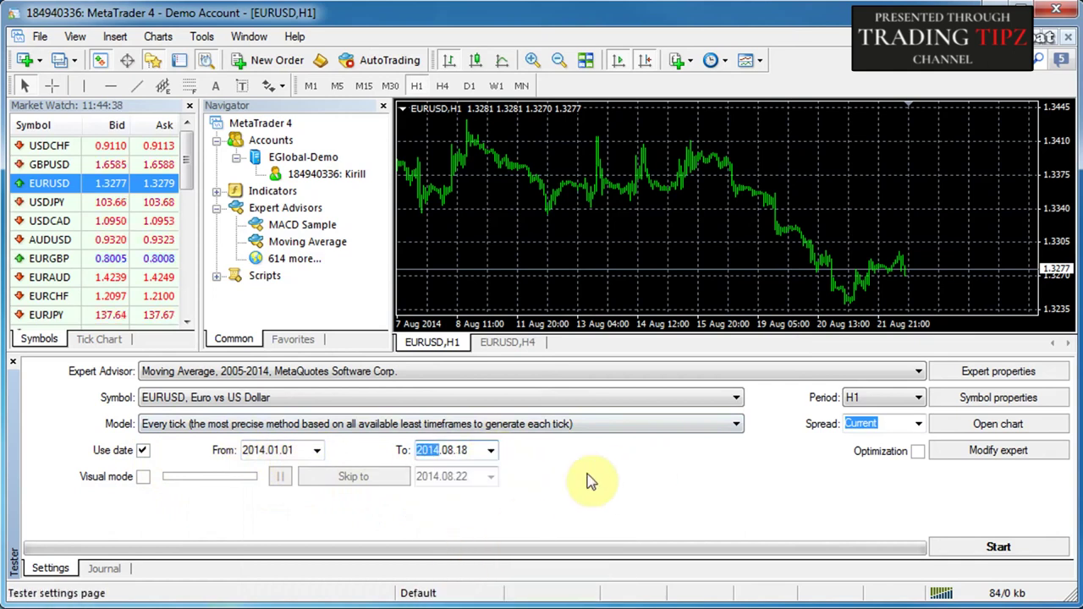
Enable visual mode for the test and raise its playback speed slightly
{"action": "left_click", "coordinate": [142, 477]}
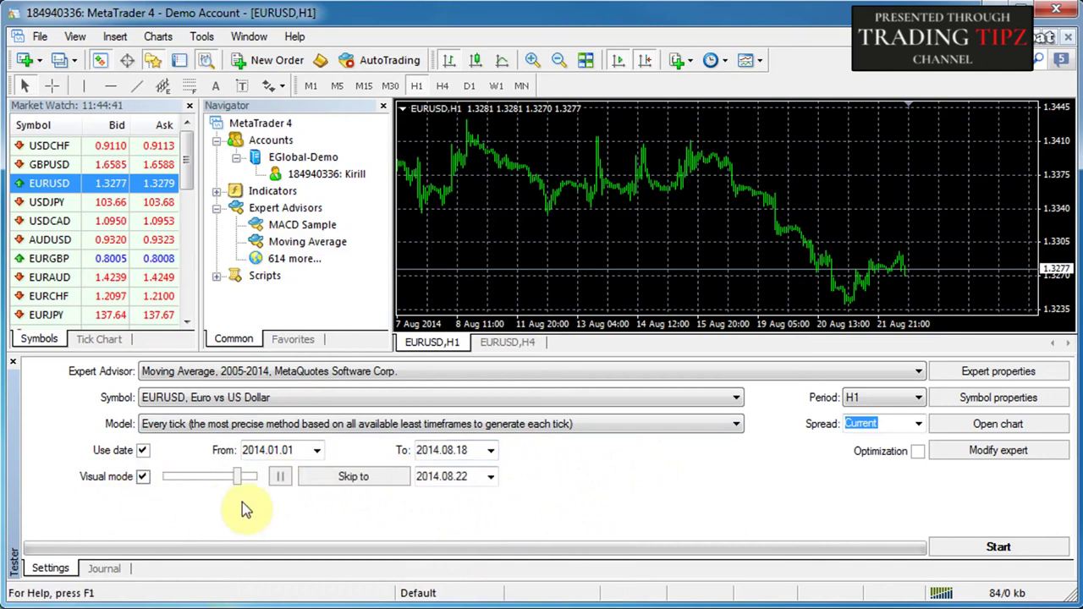
{"action": "mouse_move", "coordinate": [238, 481]}
{"action": "left_mouse_down"}
{"action": "mouse_move", "coordinate": [206, 481]}
{"action": "mouse_move", "coordinate": [248, 483]}
{"action": "left_mouse_up"}
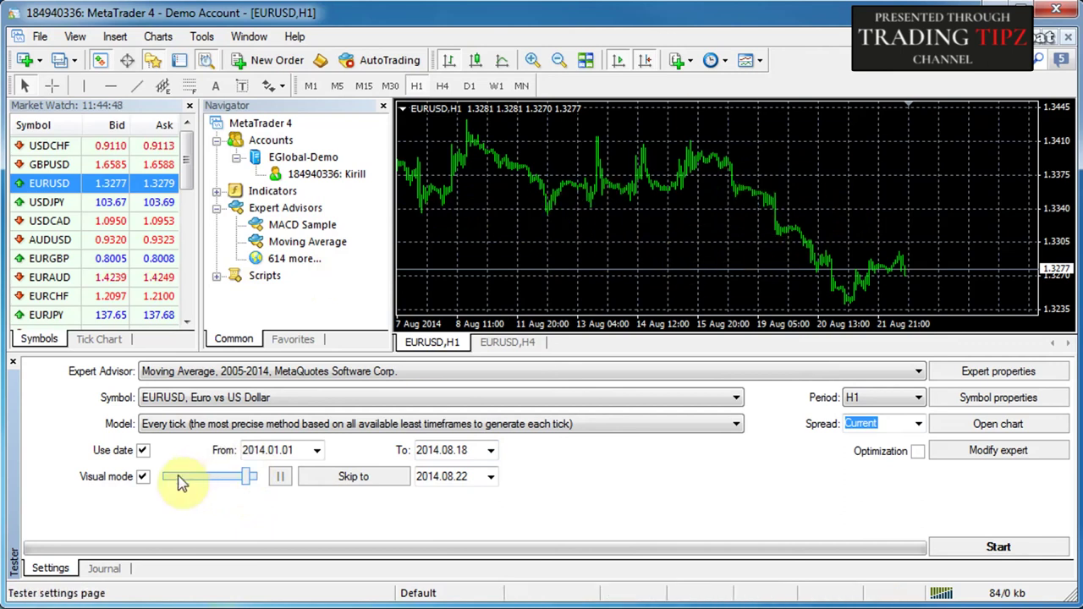
{"action": "left_click", "coordinate": [146, 479]}
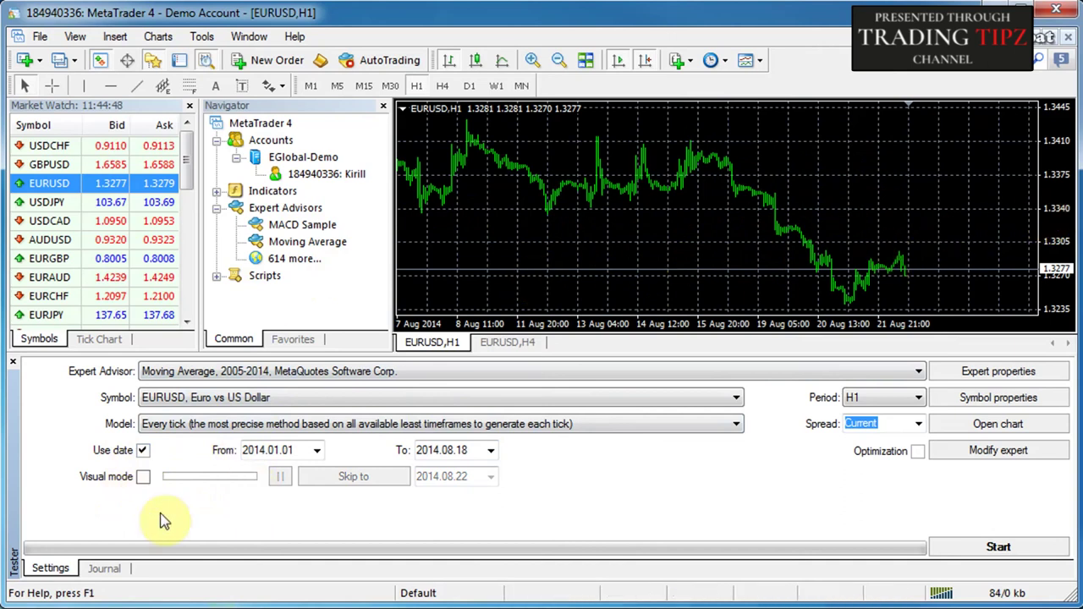
{"action": "left_click", "coordinate": [143, 477]}
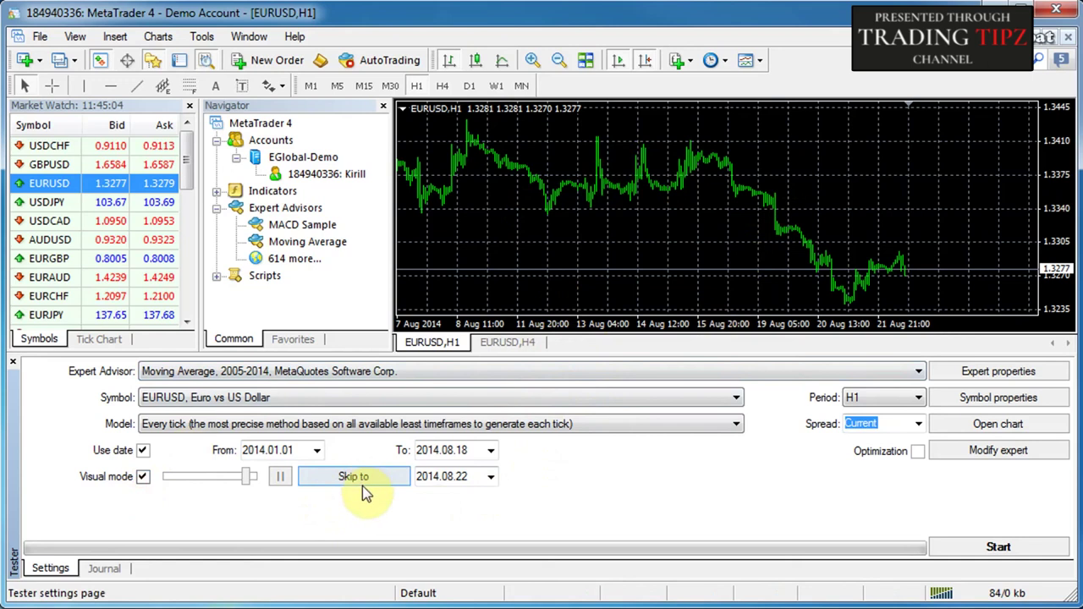
Set the visual mode's skip-to date to 2014.06.02
{"action": "left_click", "coordinate": [491, 477]}
{"action": "left_click", "coordinate": [424, 504]}
{"action": "left_click", "coordinate": [424, 504]}
{"action": "left_click", "coordinate": [464, 555]}
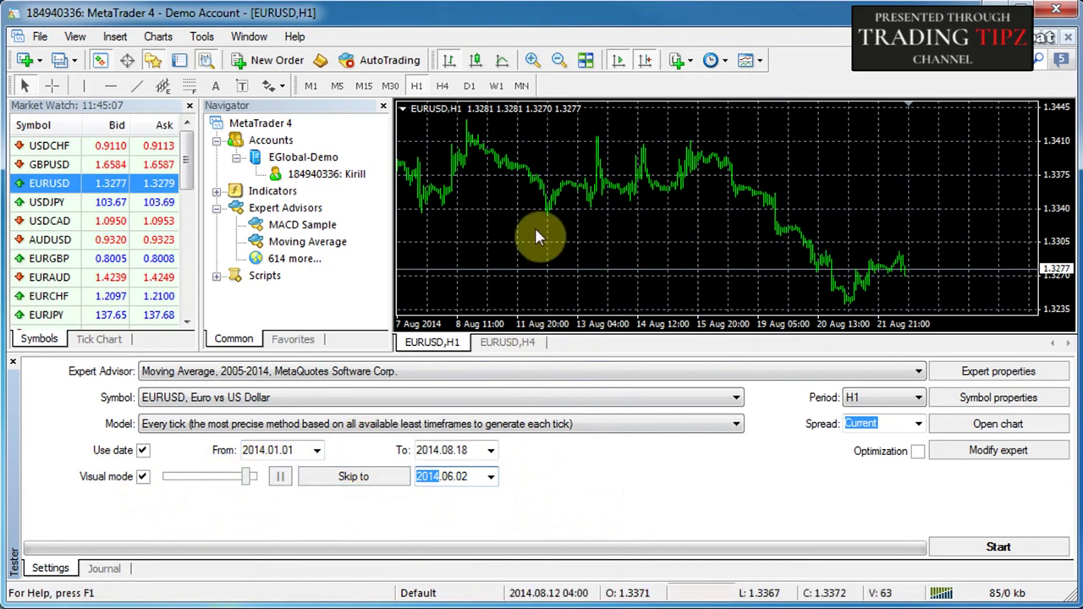
Review the tester's spread options and set a custom spread of 4
{"action": "left_click", "coordinate": [918, 425]}
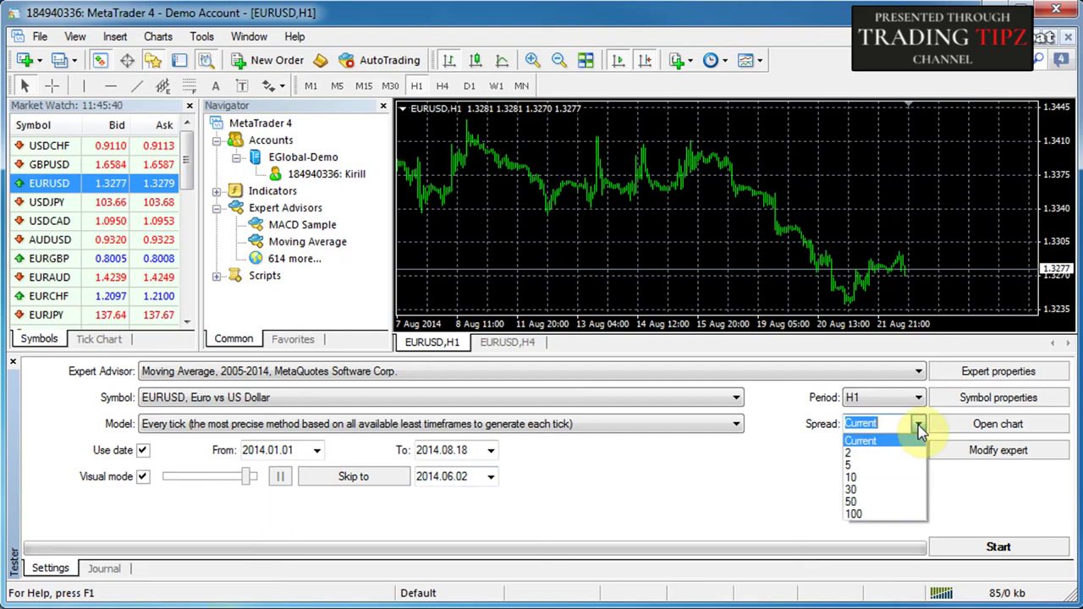
{"action": "left_click", "coordinate": [822, 496]}
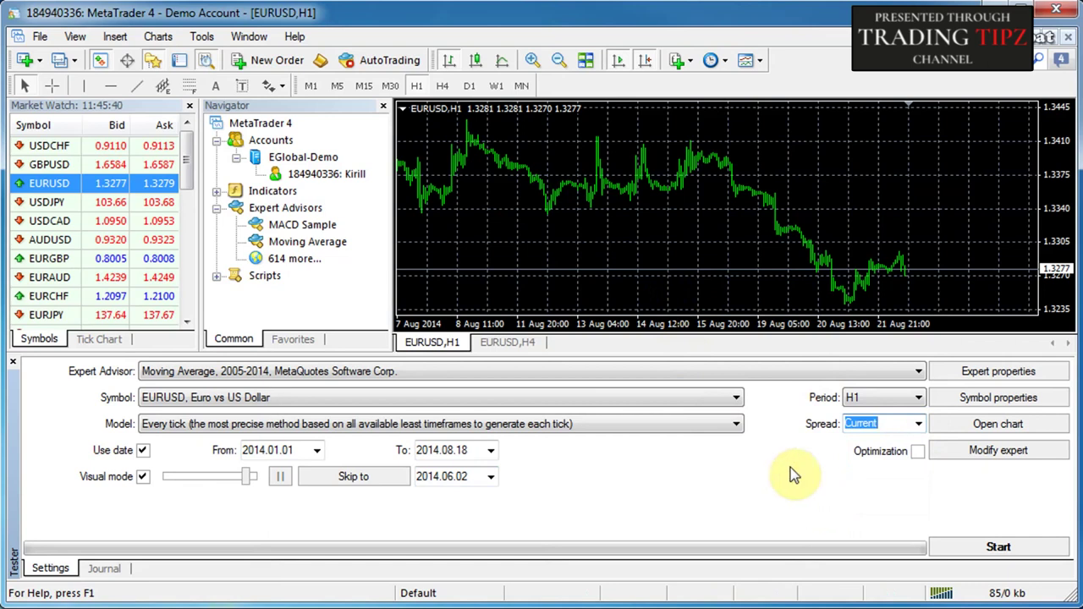
{"action": "left_click", "coordinate": [918, 424]}
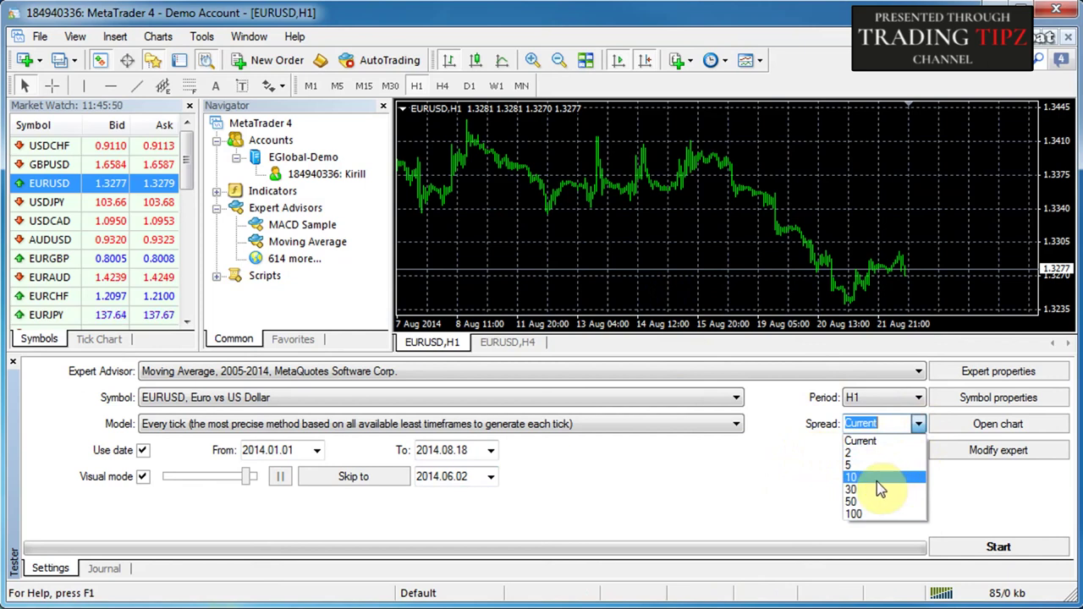
{"action": "left_click", "coordinate": [801, 479]}
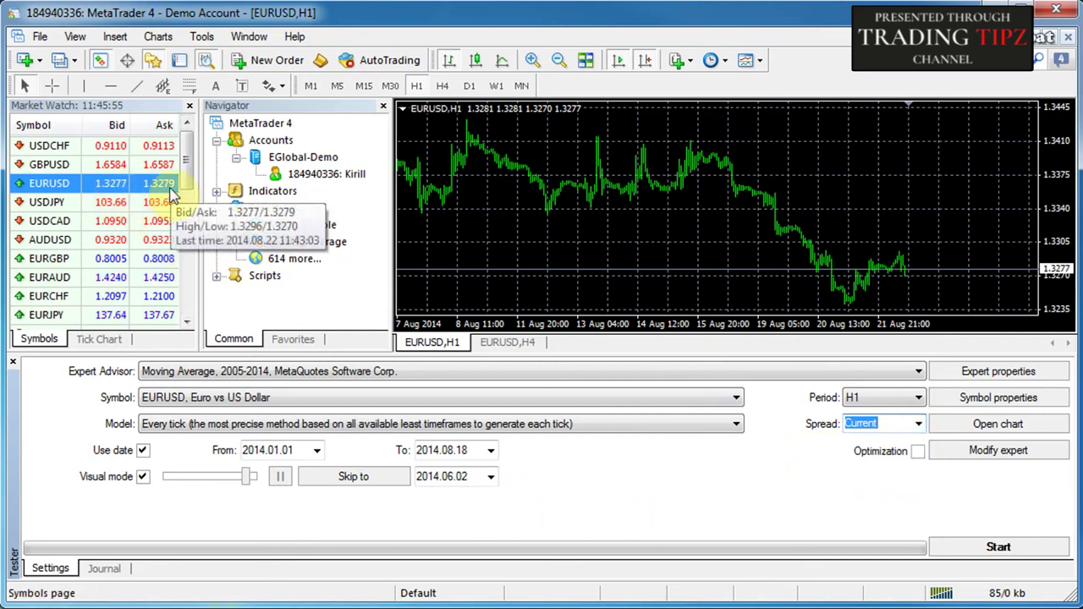
{"action": "left_click", "coordinate": [919, 424]}
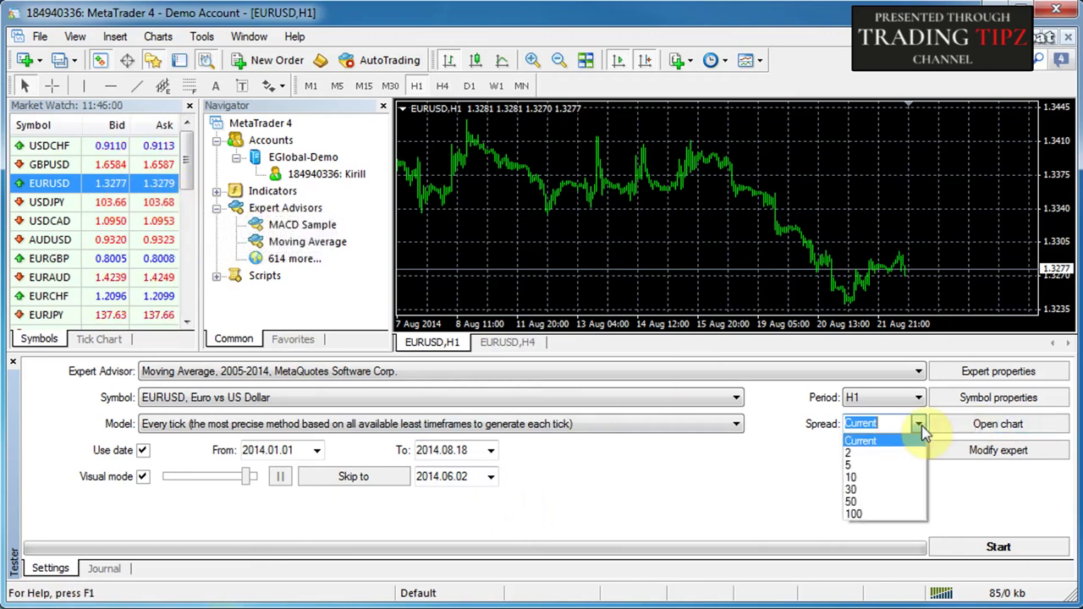
{"action": "left_click", "coordinate": [895, 464]}
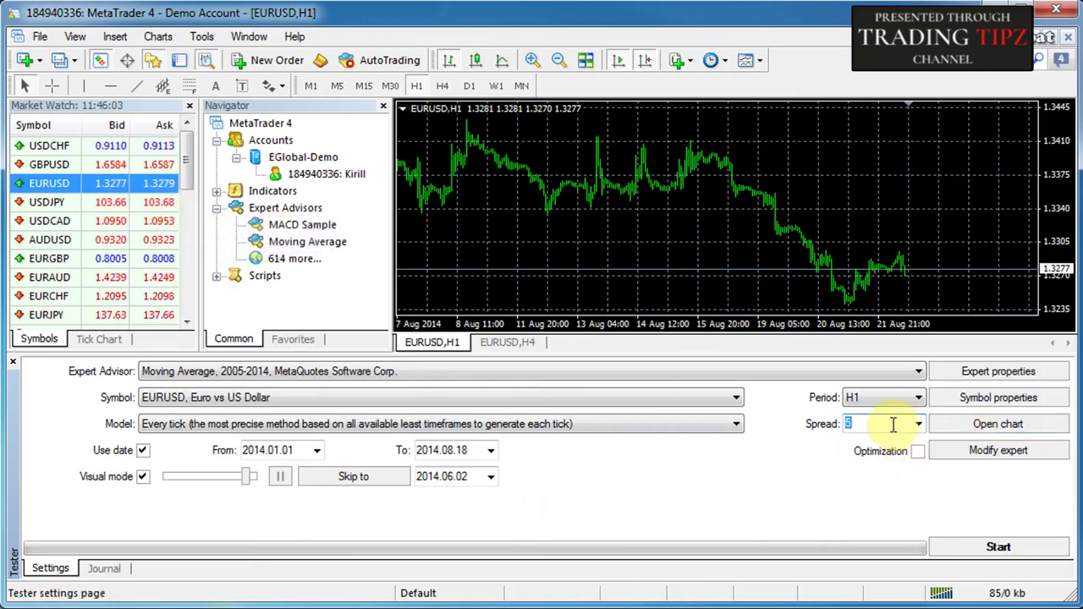
{"action": "type", "text": "4"}
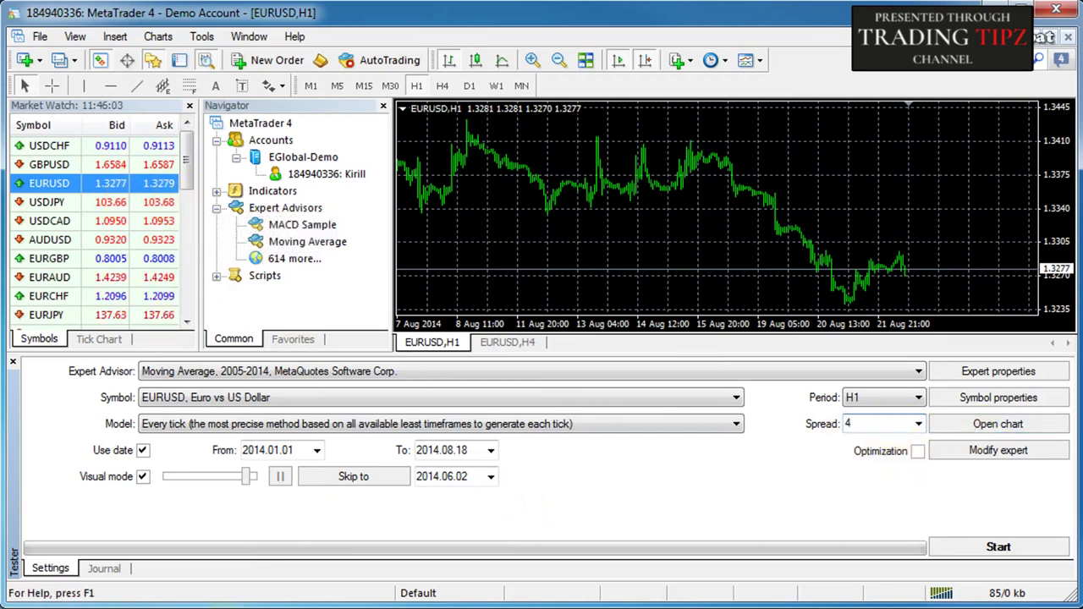
{"action": "left_click", "coordinate": [919, 431]}
{"action": "left_click", "coordinate": [919, 431]}
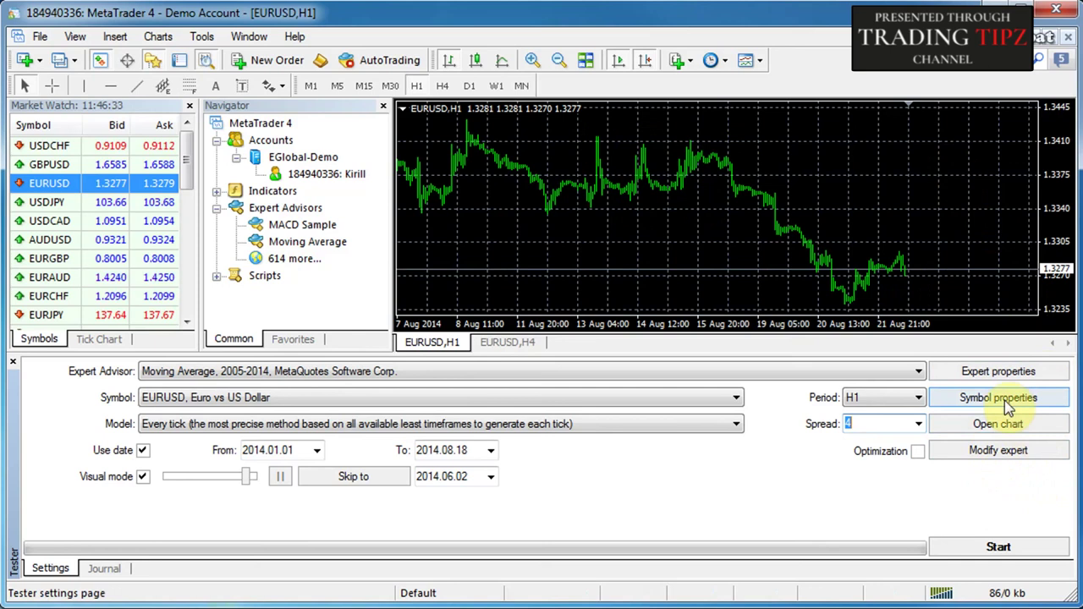
Review the Moving Average expert's testing, input and optimization properties, then close them without changes
{"action": "left_click", "coordinate": [1044, 373]}
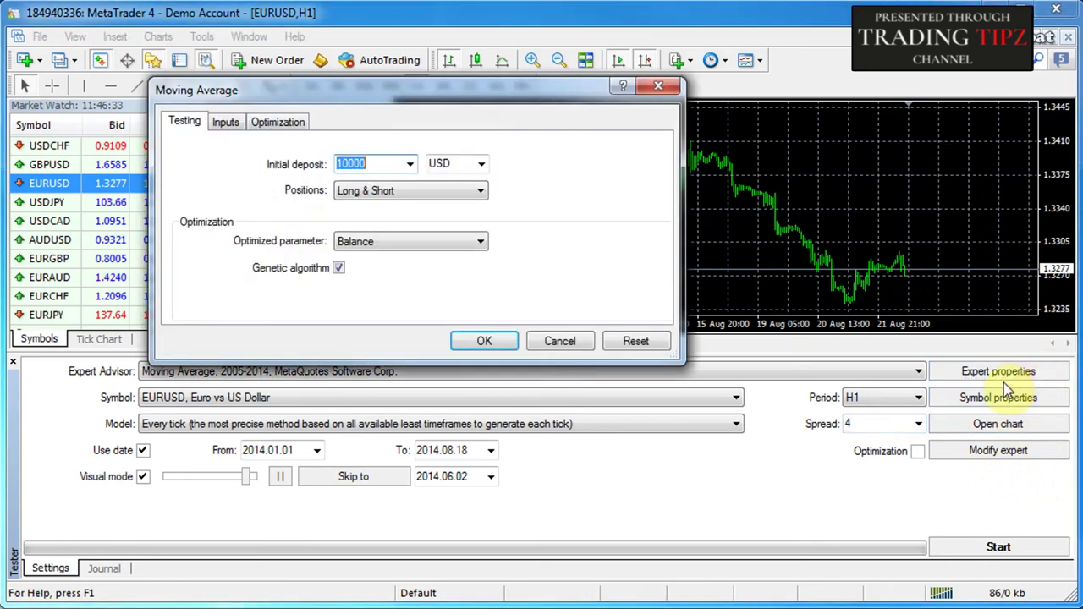
{"action": "left_click", "coordinate": [225, 122]}
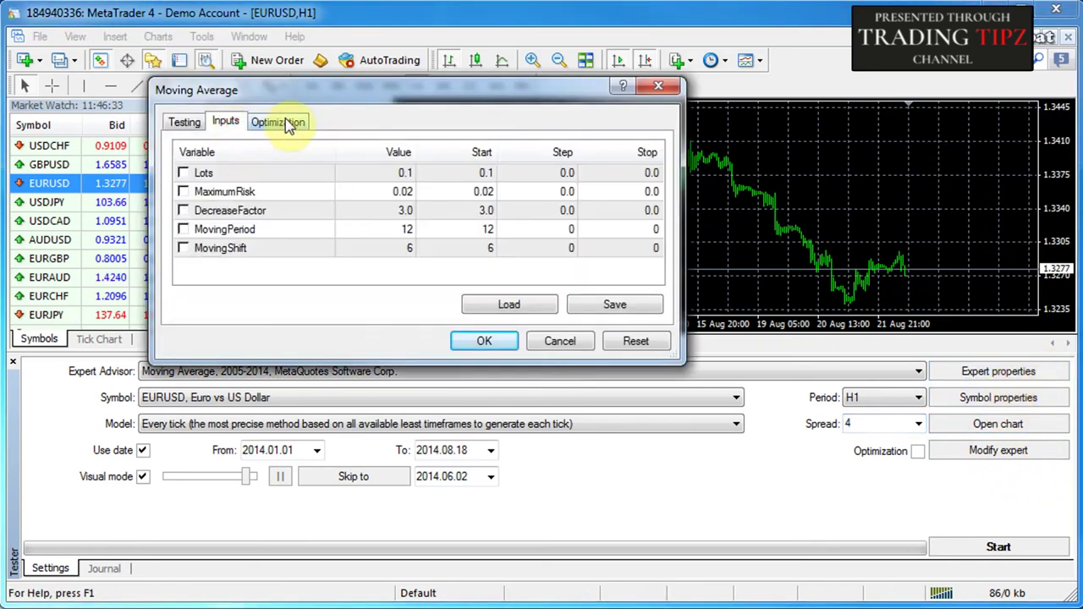
{"action": "left_click", "coordinate": [293, 121]}
{"action": "left_click", "coordinate": [194, 124]}
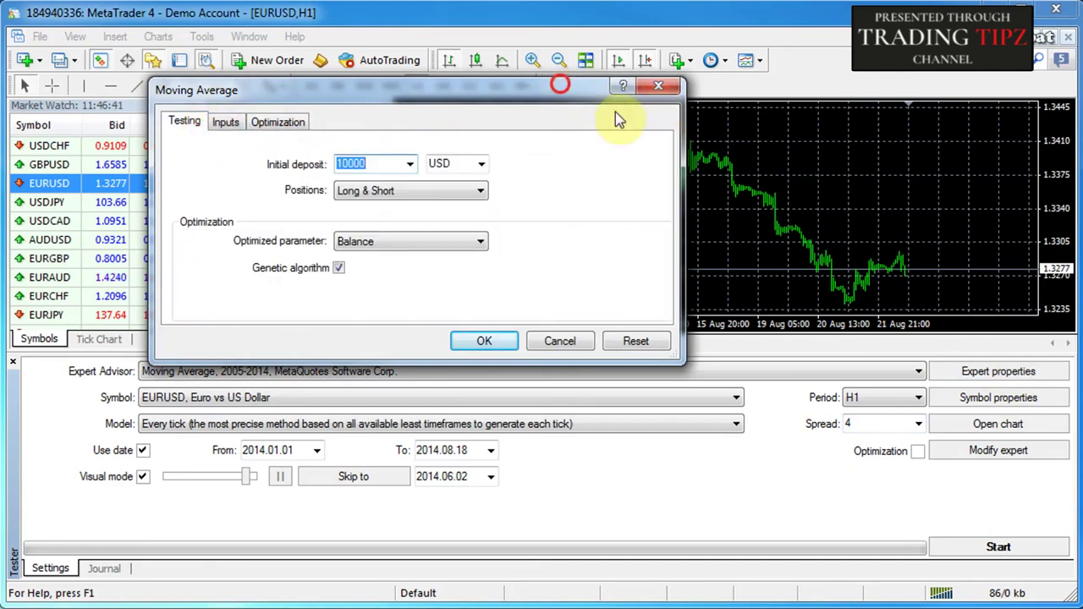
{"action": "left_click_drag", "start_coordinate": [561, 86], "coordinate": [671, 143]}
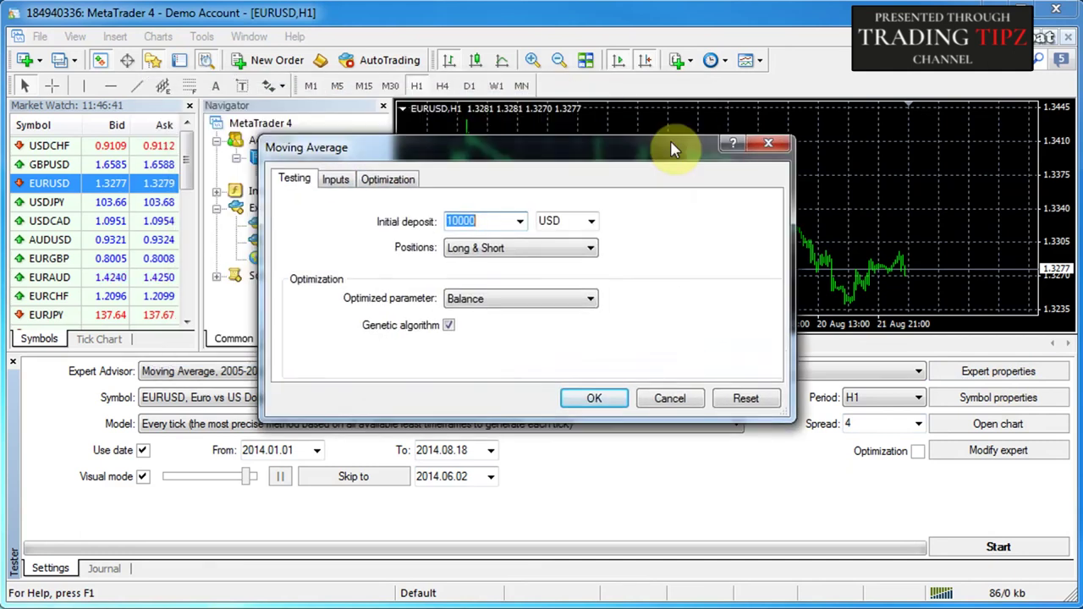
{"action": "left_click", "coordinate": [768, 144]}
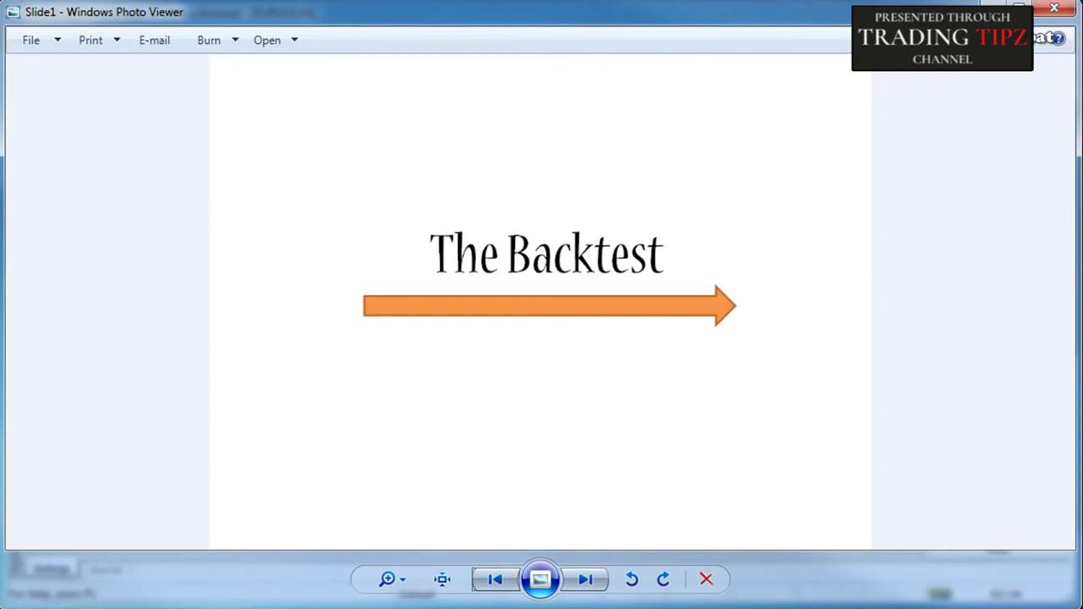
{"action": "key", "text": "Right"}
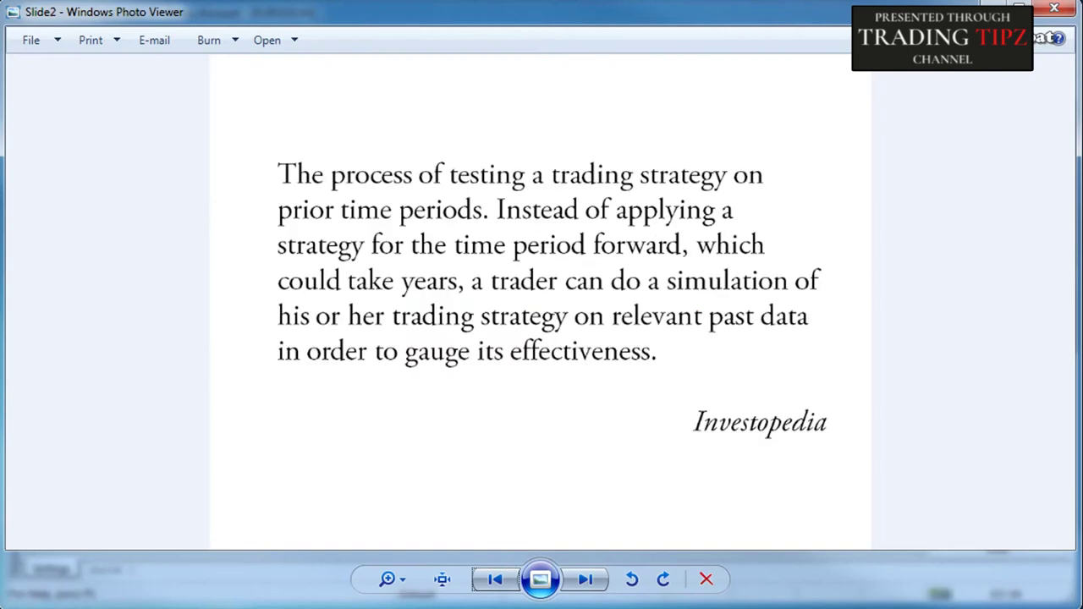
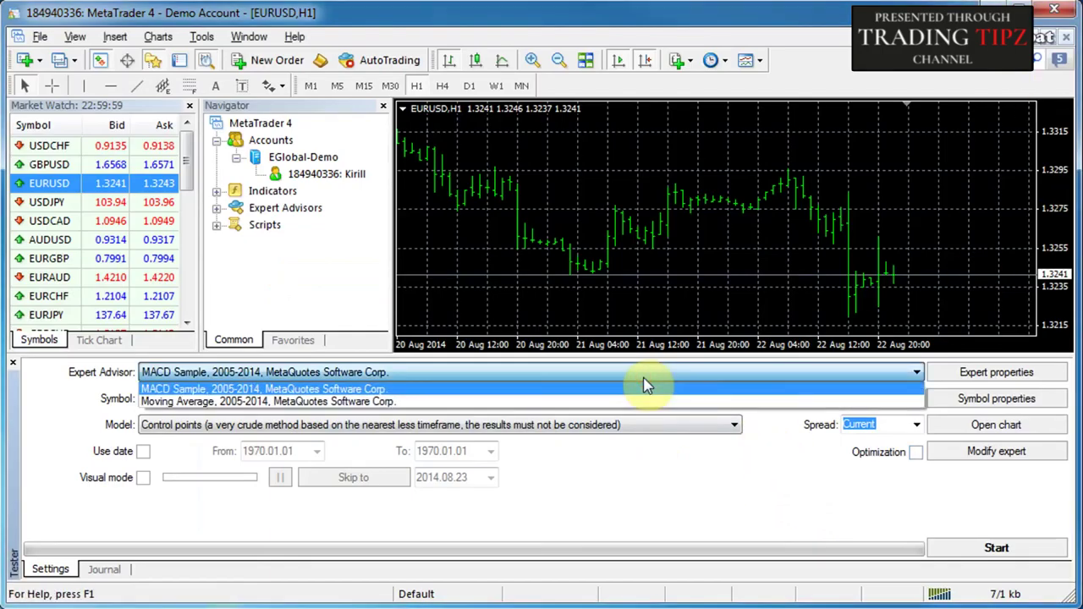
Choose Moving Average as the expert advisor to test and keep Control points as the testing model
{"action": "left_click", "coordinate": [265, 403]}
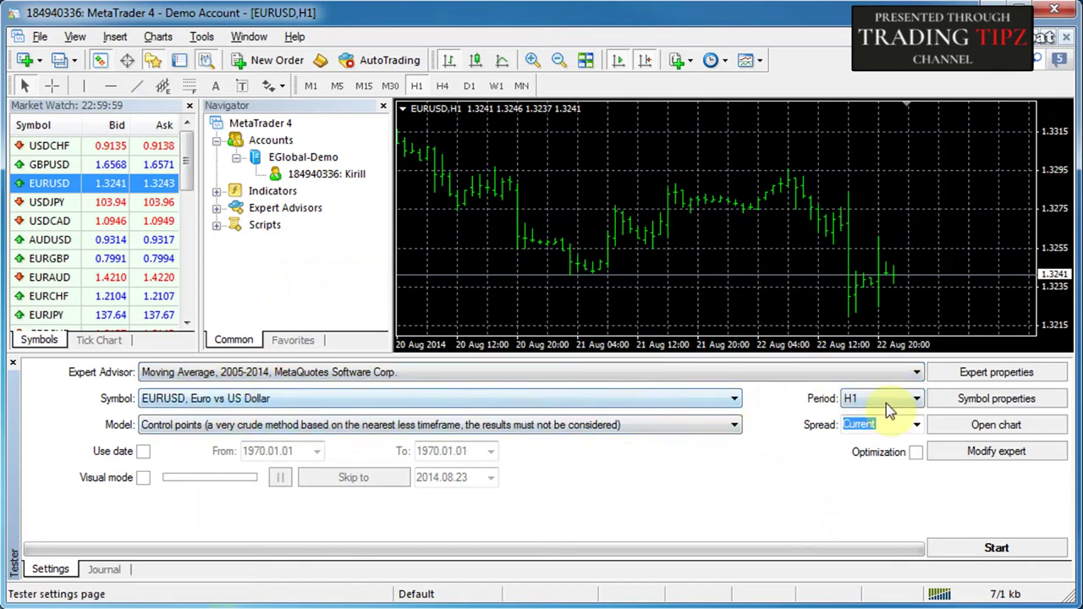
{"action": "left_click", "coordinate": [359, 429]}
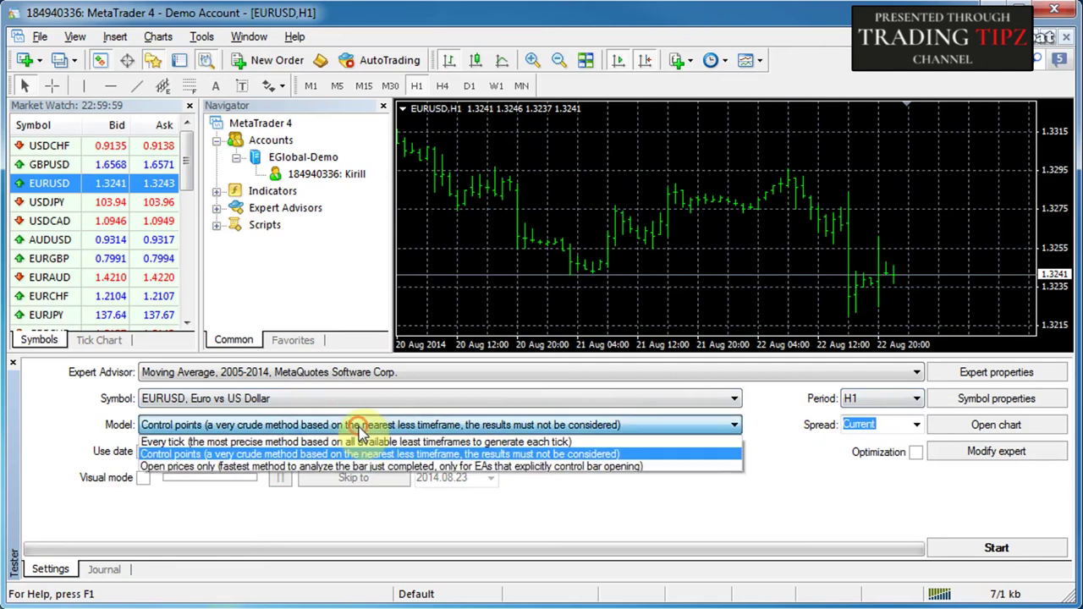
{"action": "left_click", "coordinate": [209, 457]}
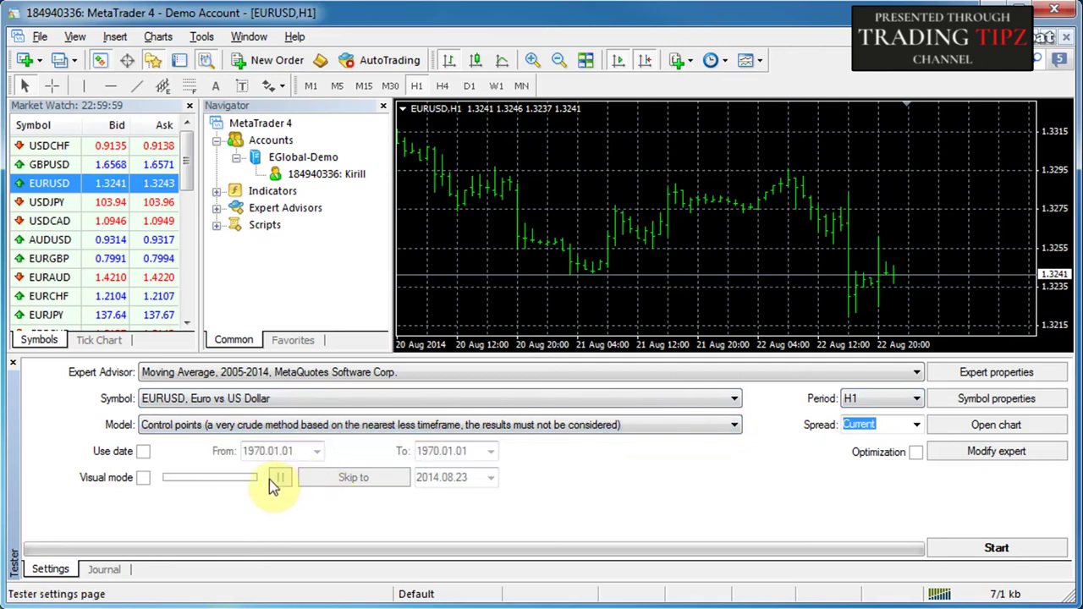
{"action": "left_click", "coordinate": [147, 452]}
{"action": "left_click", "coordinate": [316, 453]}
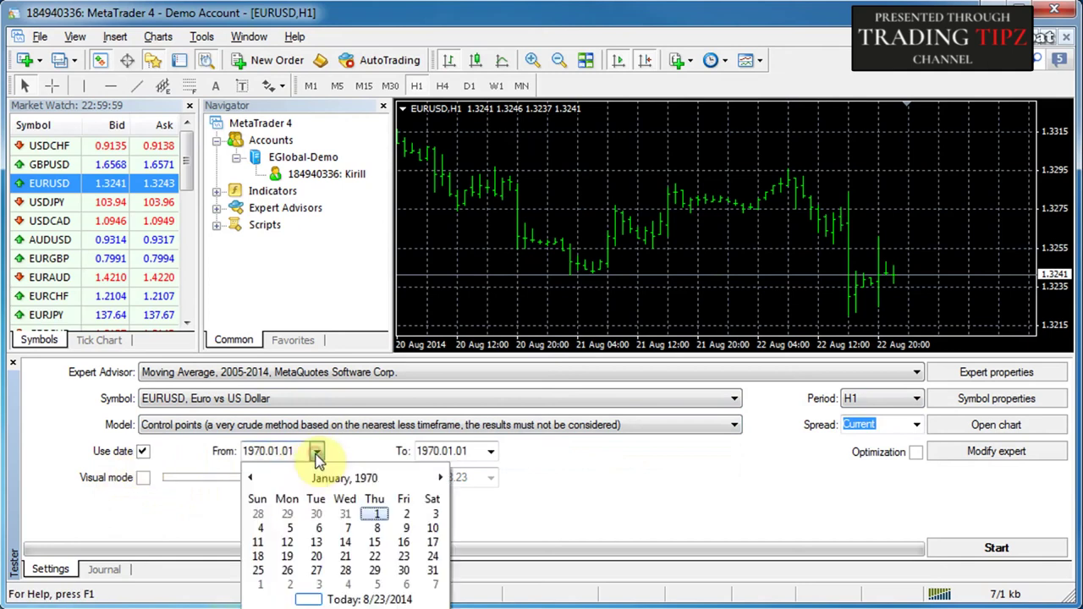
{"action": "left_click", "coordinate": [316, 453]}
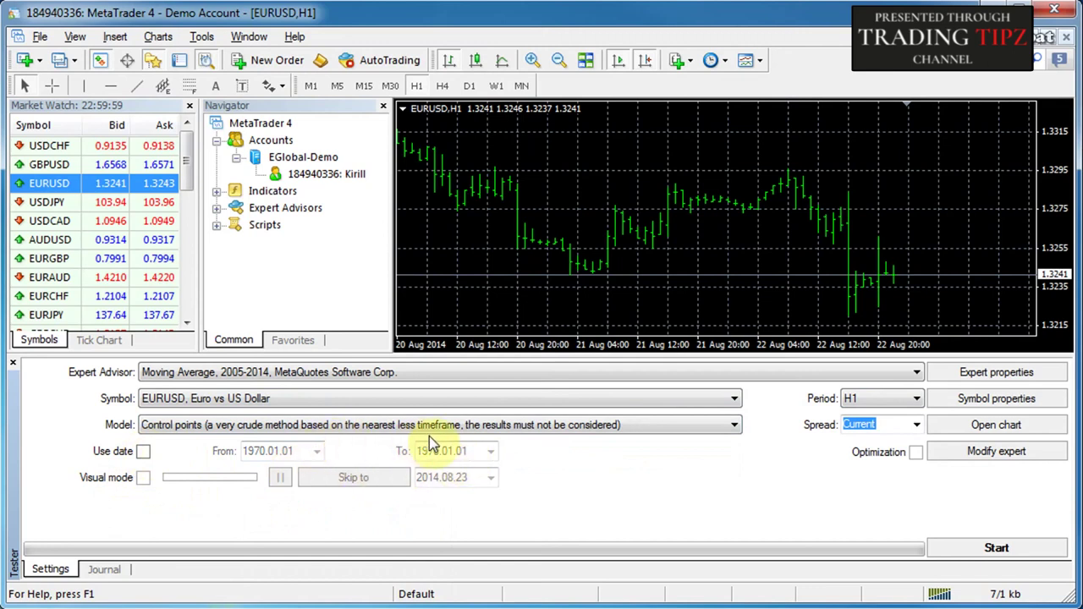
Enable visual mode and start the Moving Average backtest on EURUSD H1
{"action": "left_click", "coordinate": [134, 479]}
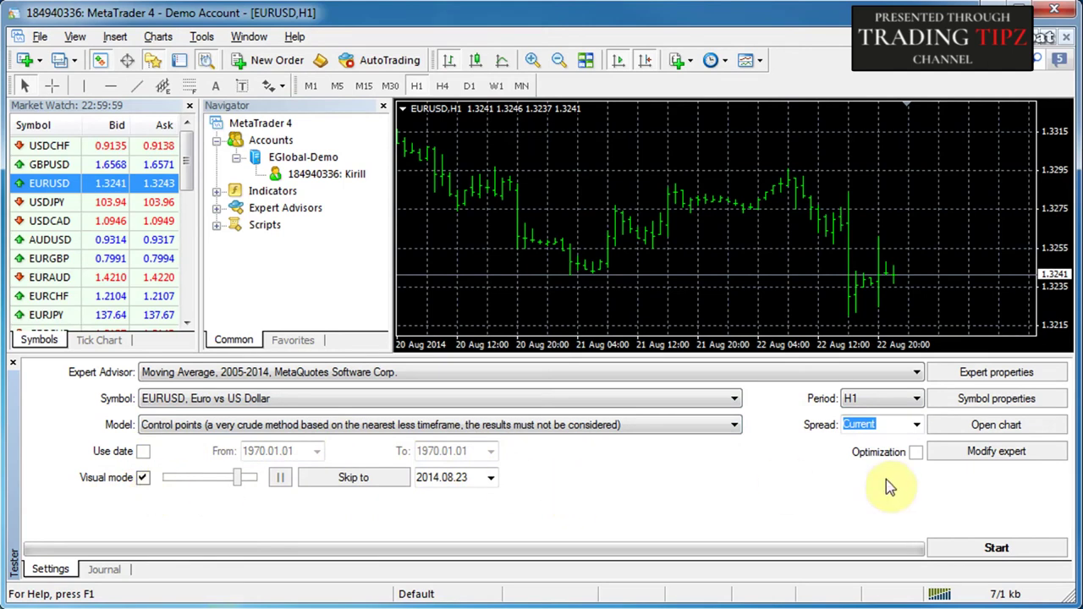
{"action": "left_click", "coordinate": [1020, 554]}
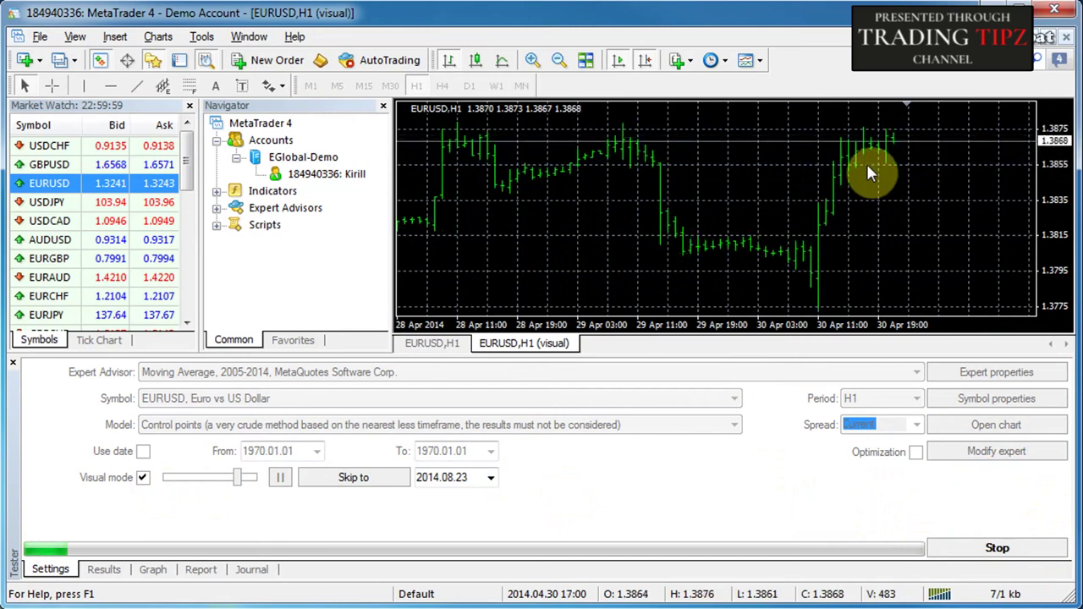
Widen the empty margin after the latest bar on the visual chart and slow the playback, then raise it to near maximum speed
{"action": "left_click_drag", "start_coordinate": [908, 103], "coordinate": [811, 103]}
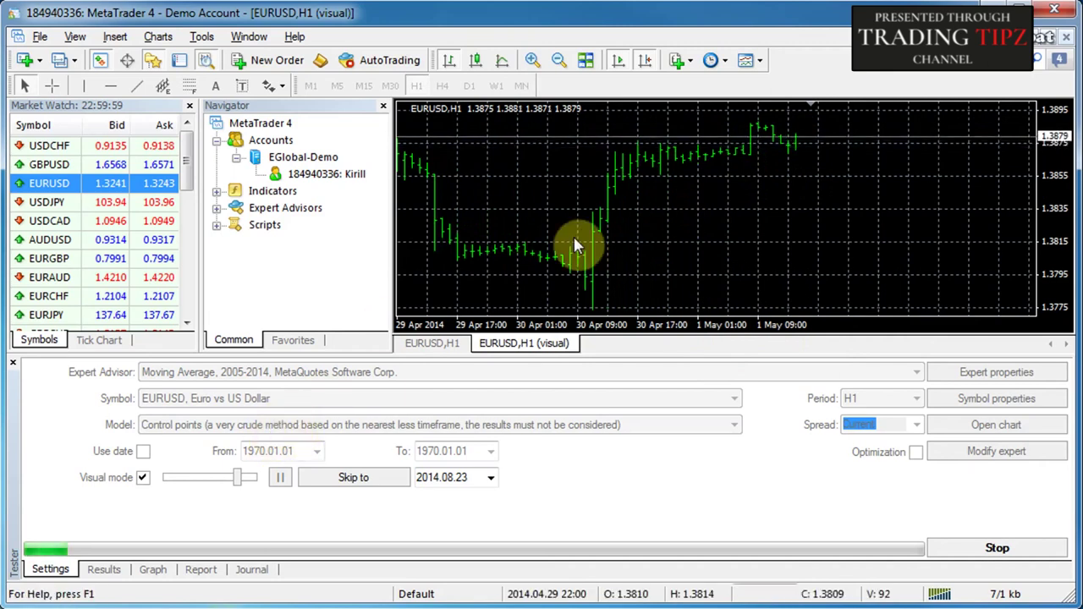
{"action": "left_click", "coordinate": [242, 479]}
{"action": "left_click_drag", "start_coordinate": [237, 479], "coordinate": [201, 482]}
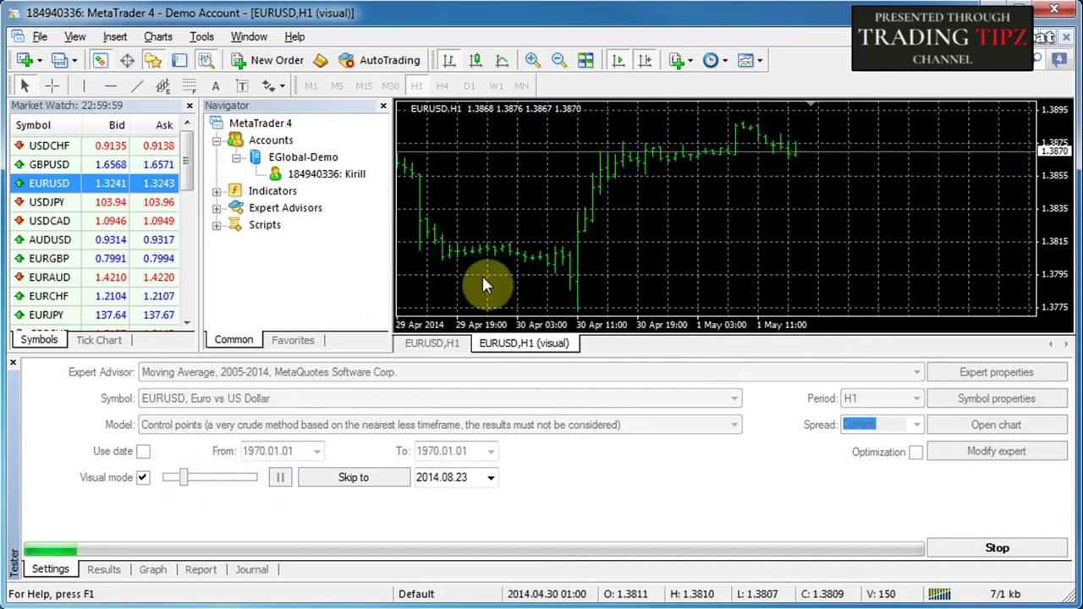
{"action": "left_click_drag", "start_coordinate": [186, 479], "coordinate": [253, 483]}
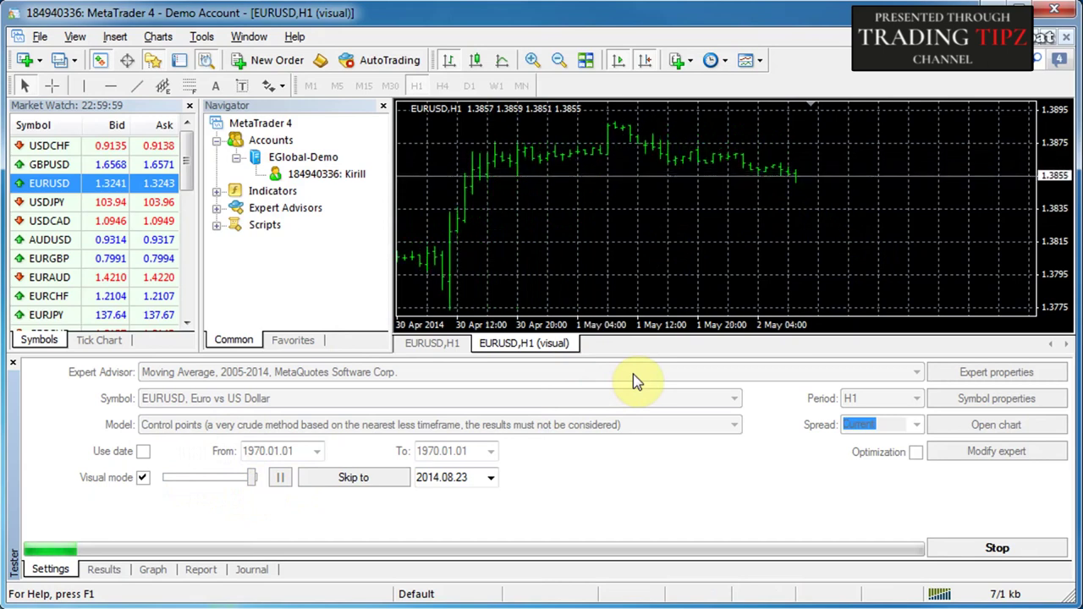
Preview the visual chart enlarged, as candlesticks and as a line, then restore the original zoom and bar display
{"action": "left_click", "coordinate": [532, 60]}
{"action": "left_click", "coordinate": [476, 61]}
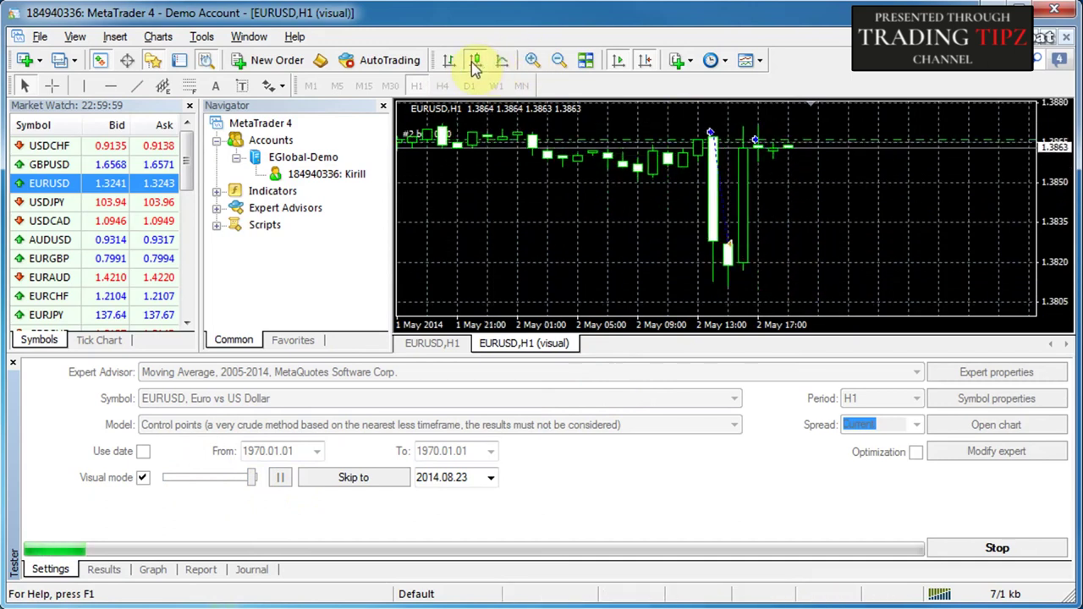
{"action": "left_click", "coordinate": [502, 60]}
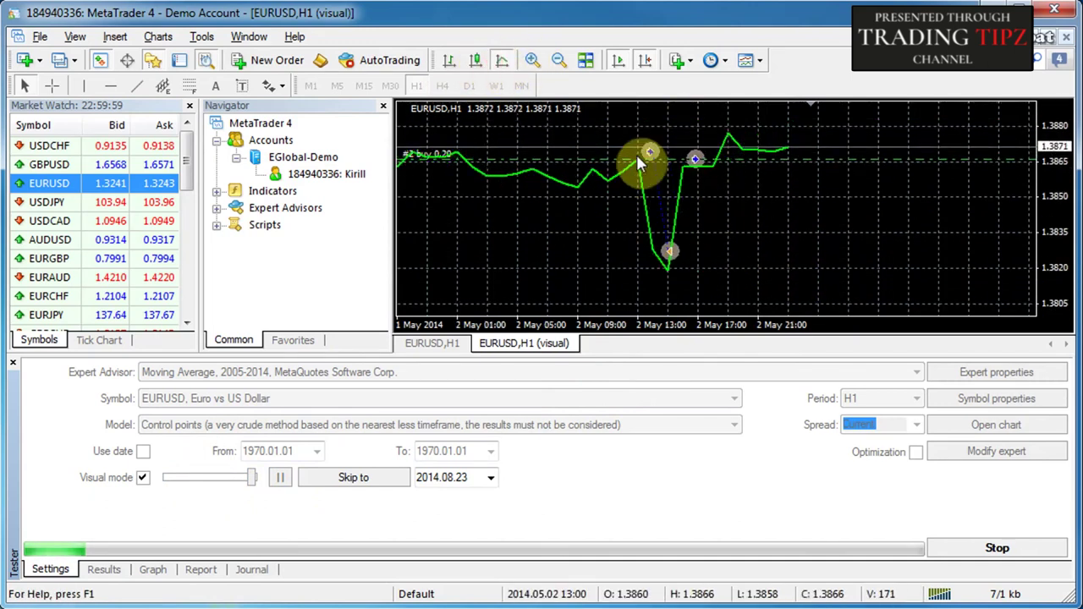
{"action": "left_click", "coordinate": [558, 60]}
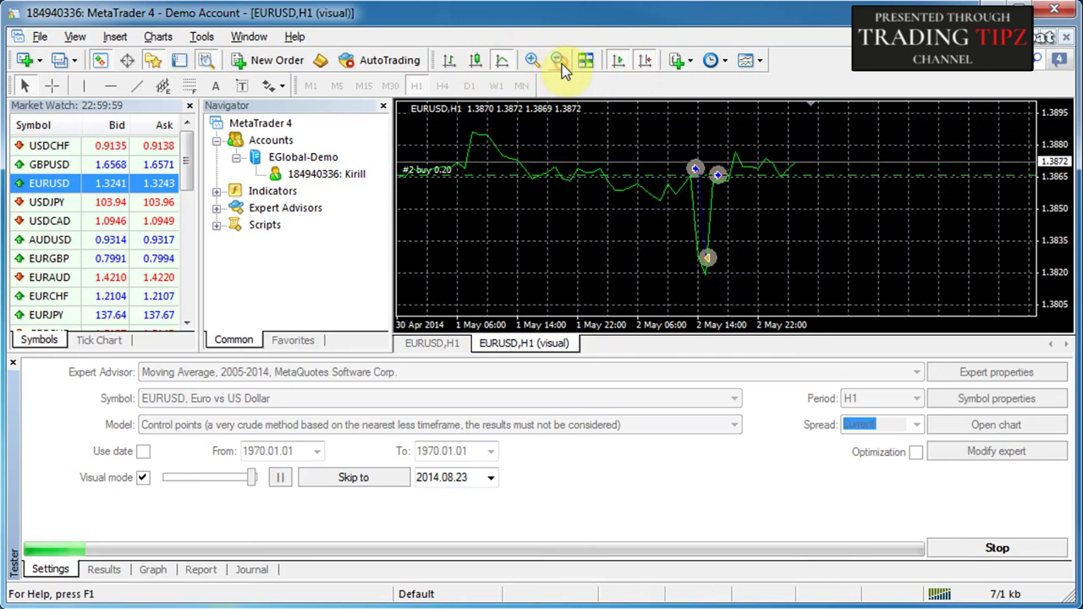
{"action": "left_click", "coordinate": [449, 62]}
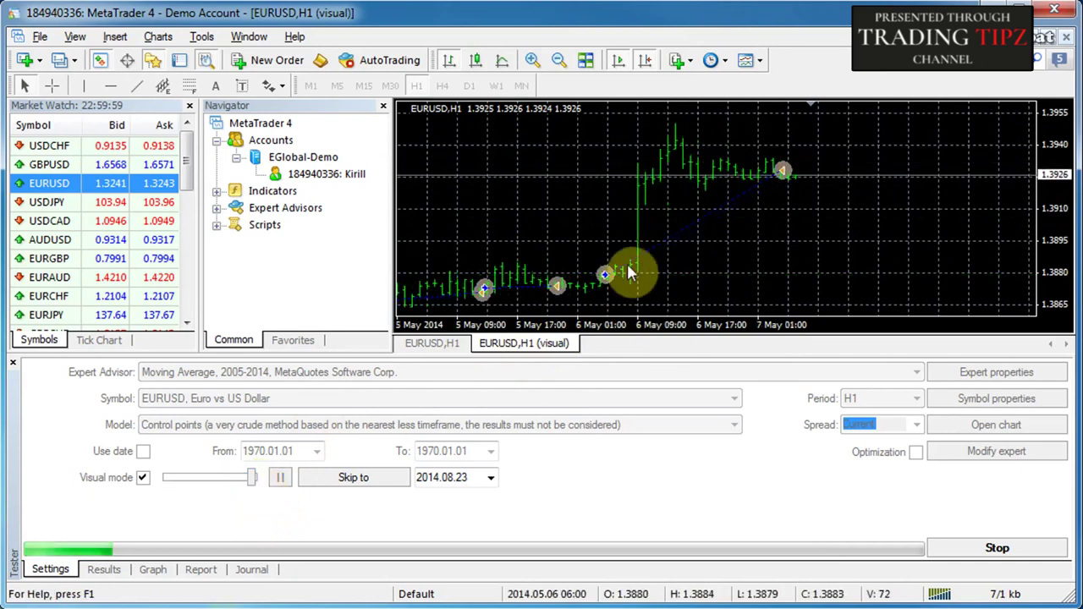
Examine the running test's balance graph and journal, then its buy and close entries and their profits in the results
{"action": "left_click", "coordinate": [152, 569]}
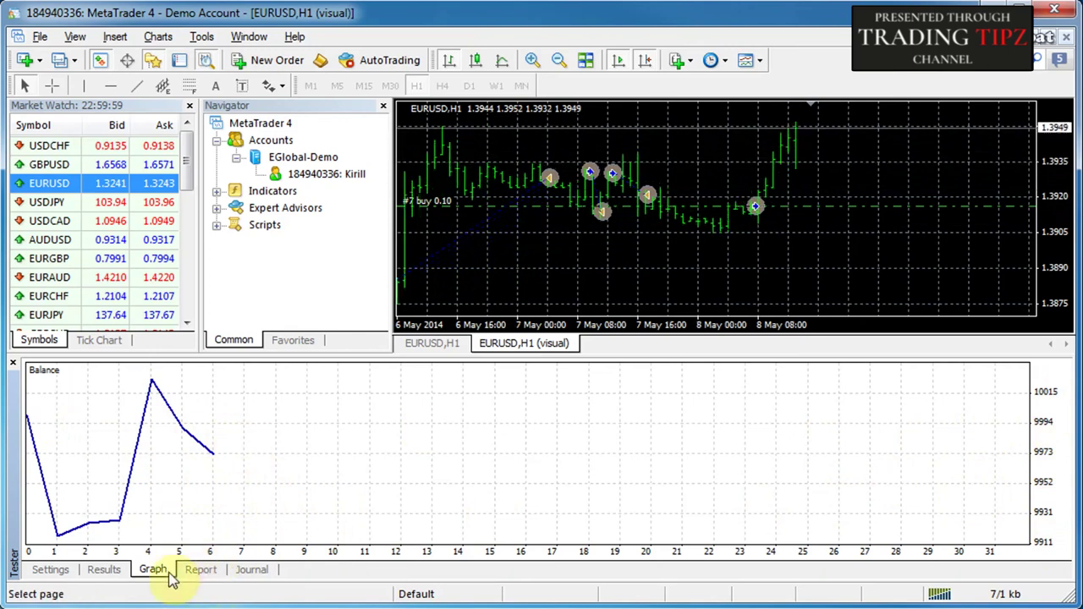
{"action": "left_click", "coordinate": [249, 569]}
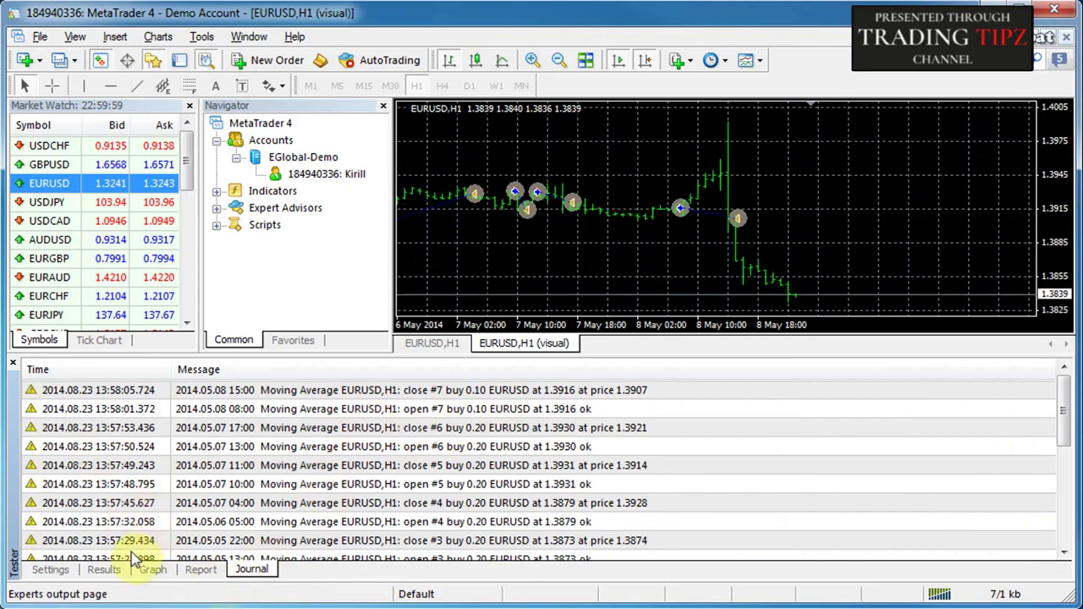
{"action": "left_click", "coordinate": [105, 569]}
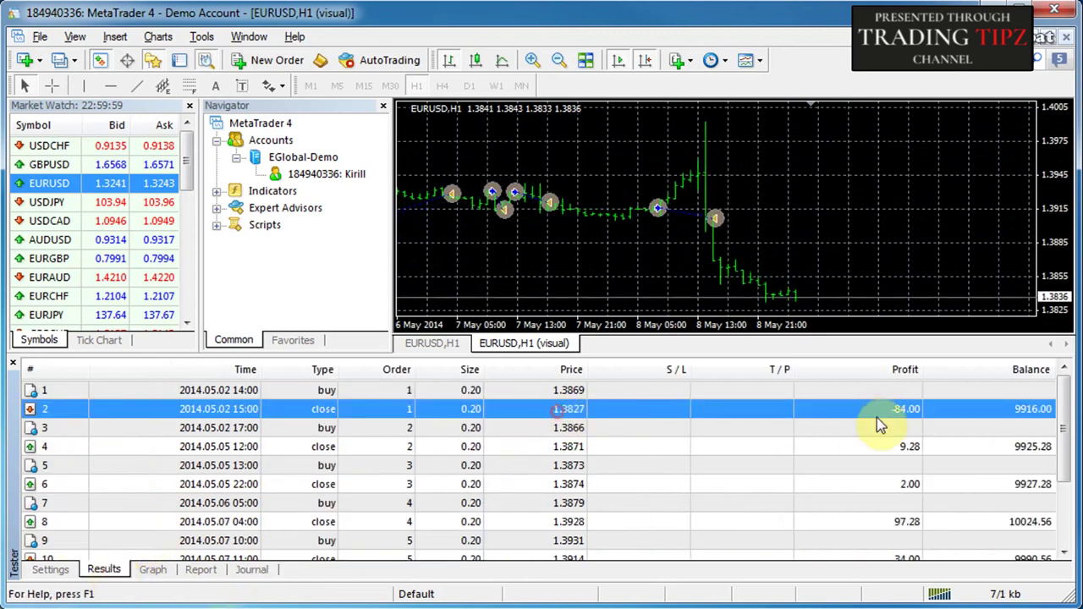
{"action": "scroll", "coordinate": [513, 483], "scroll_direction": "down", "scroll_amount": 2}
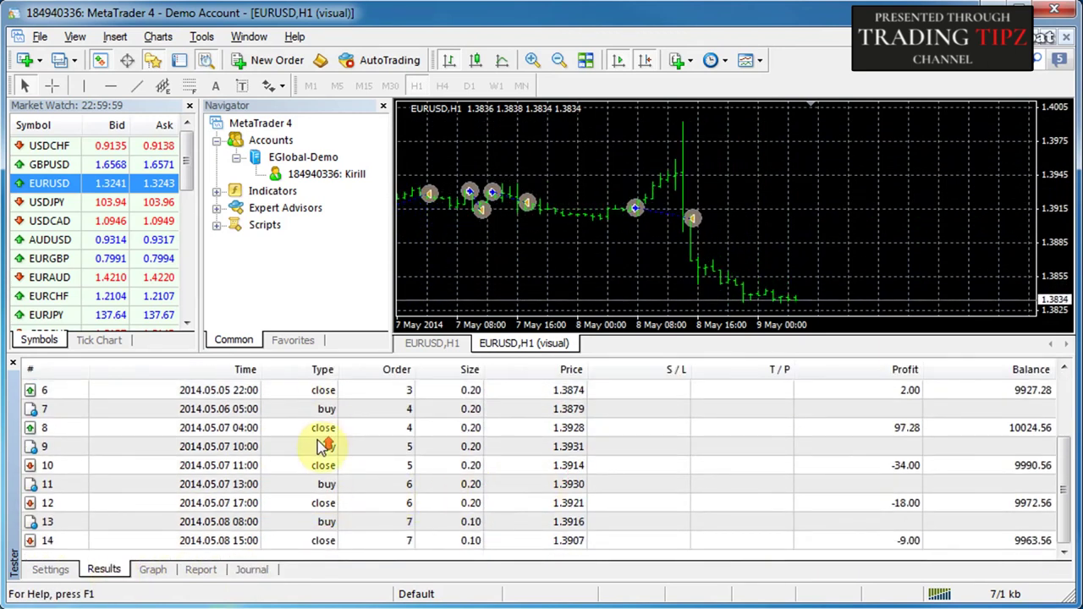
{"action": "scroll", "coordinate": [326, 435], "scroll_direction": "up", "scroll_amount": 2}
{"action": "left_click", "coordinate": [327, 408]}
{"action": "left_click", "coordinate": [321, 390]}
{"action": "left_click", "coordinate": [309, 409]}
{"action": "left_click", "coordinate": [315, 429]}
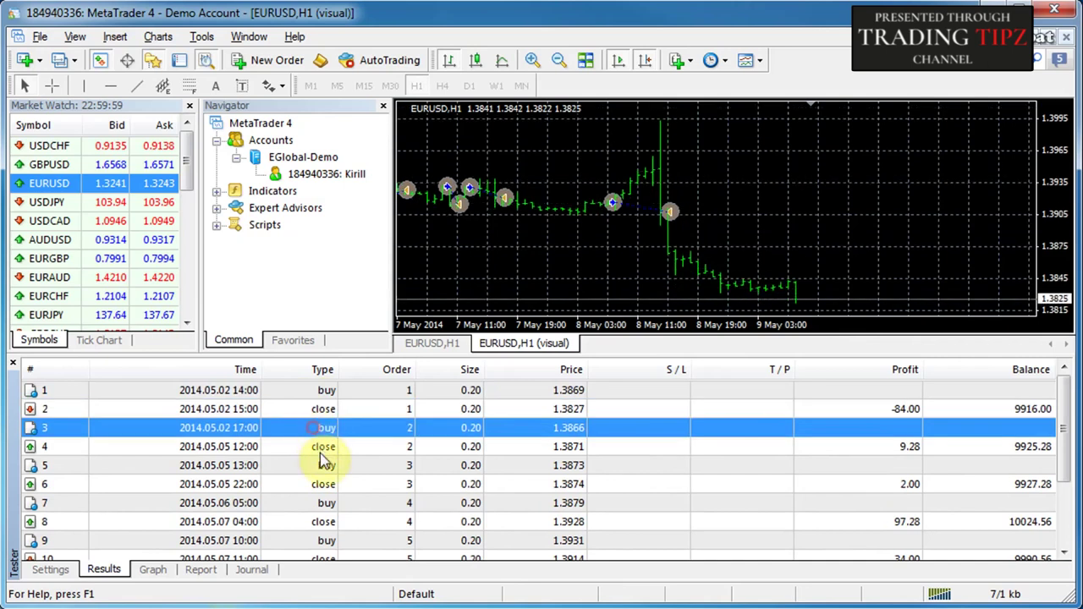
{"action": "left_click", "coordinate": [327, 447]}
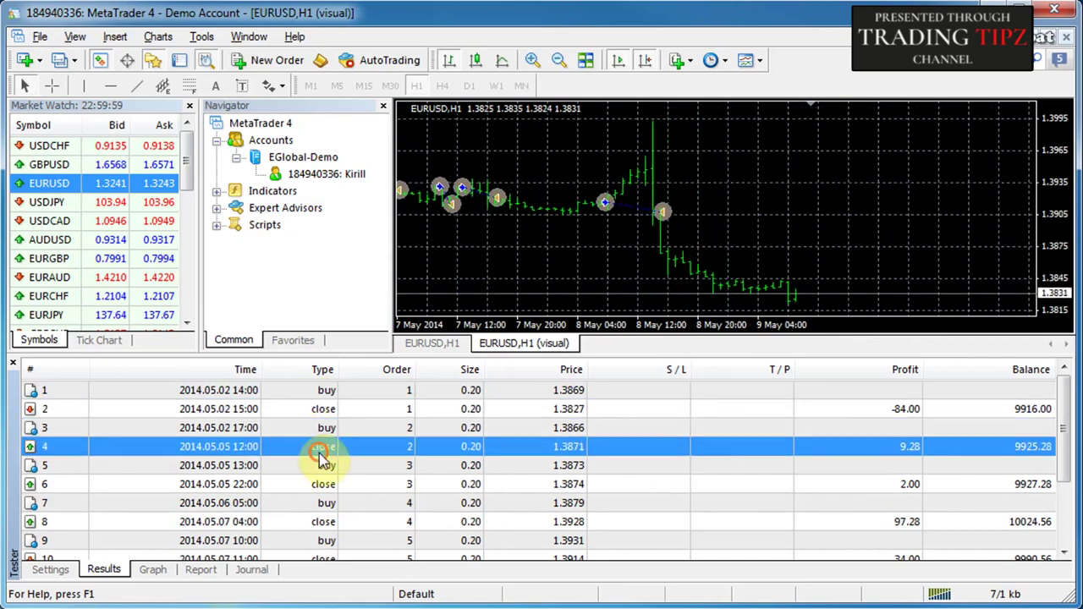
{"action": "left_click", "coordinate": [916, 411]}
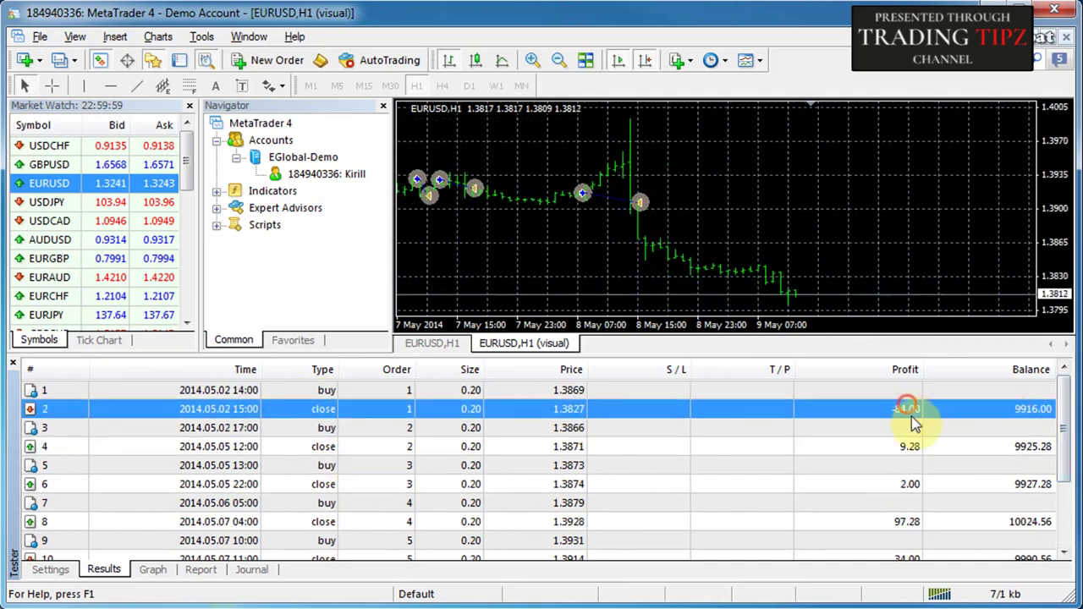
Check the running test's report and inspect the lot size details of individual trades on the balance graph
{"action": "left_click", "coordinate": [196, 570]}
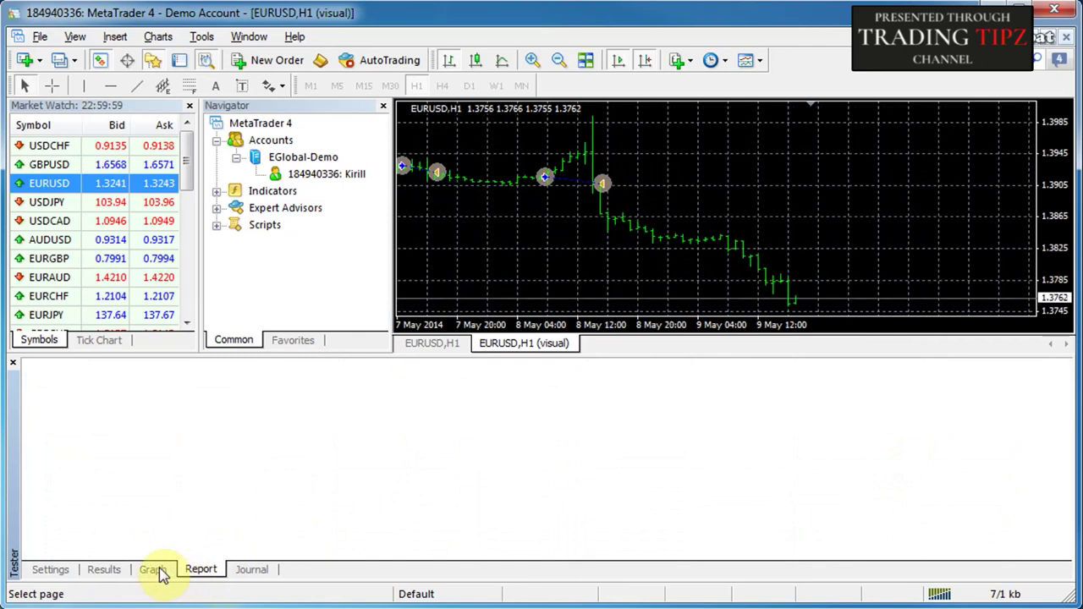
{"action": "left_click", "coordinate": [156, 571]}
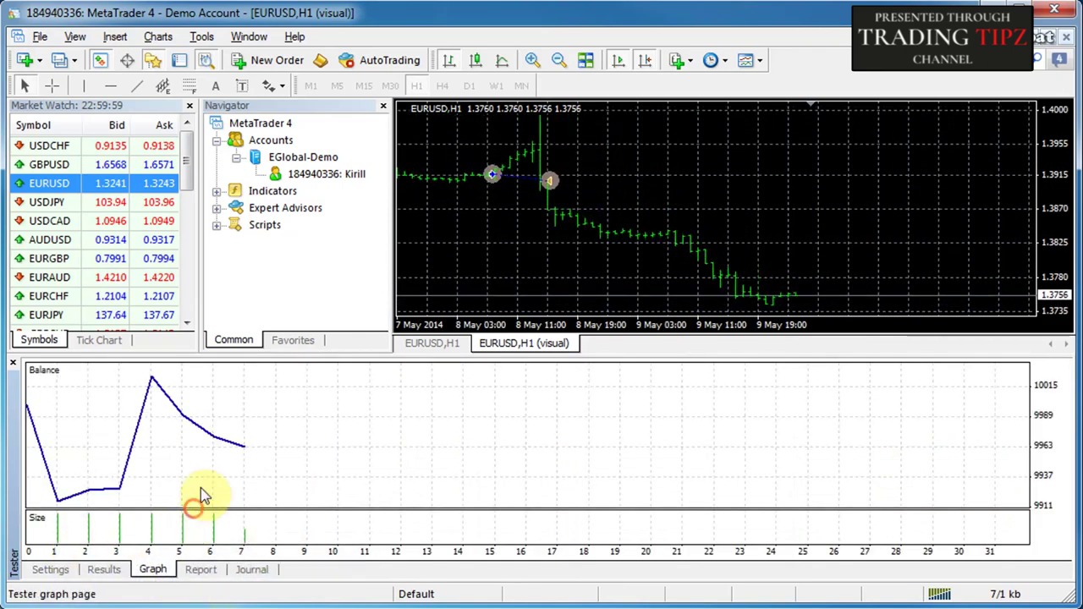
{"action": "mouse_move", "coordinate": [241, 548]}
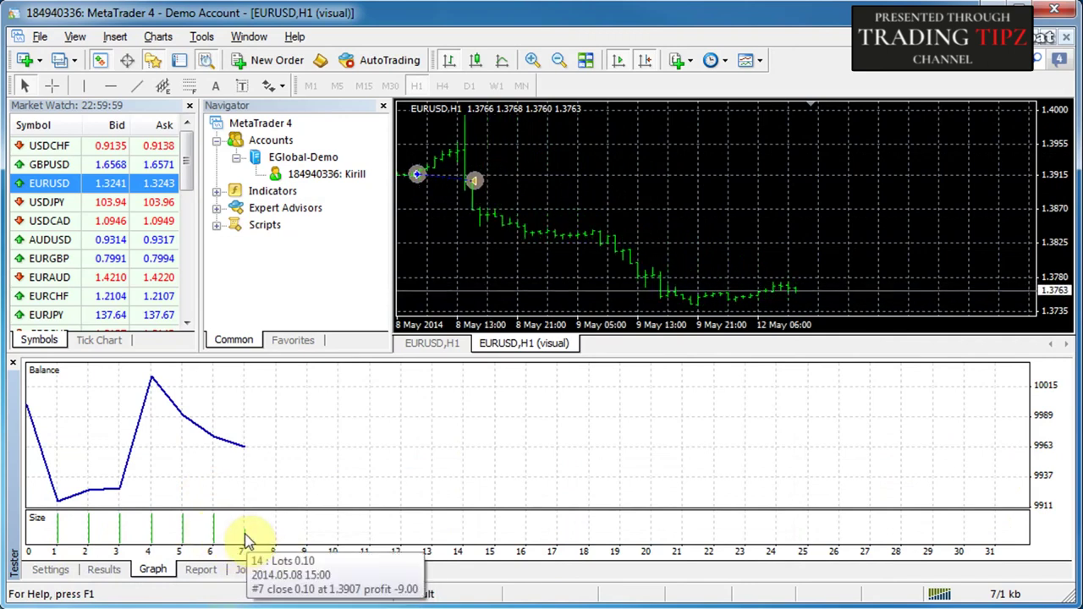
{"action": "mouse_move", "coordinate": [203, 532]}
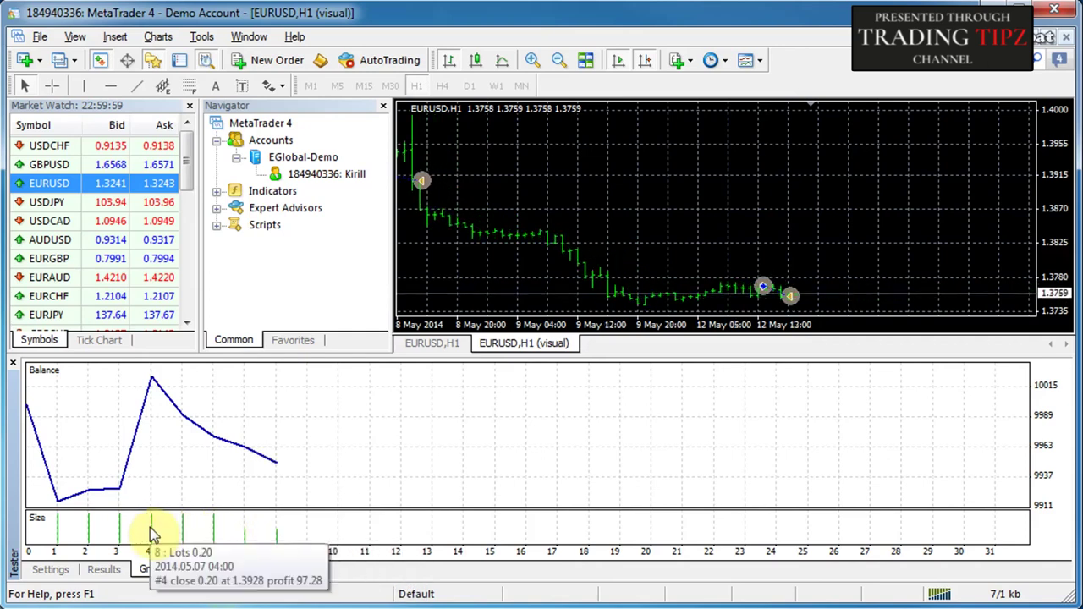
Set the visual playback speed to 32 so the backtest runs through to the end
{"action": "left_click", "coordinate": [51, 571]}
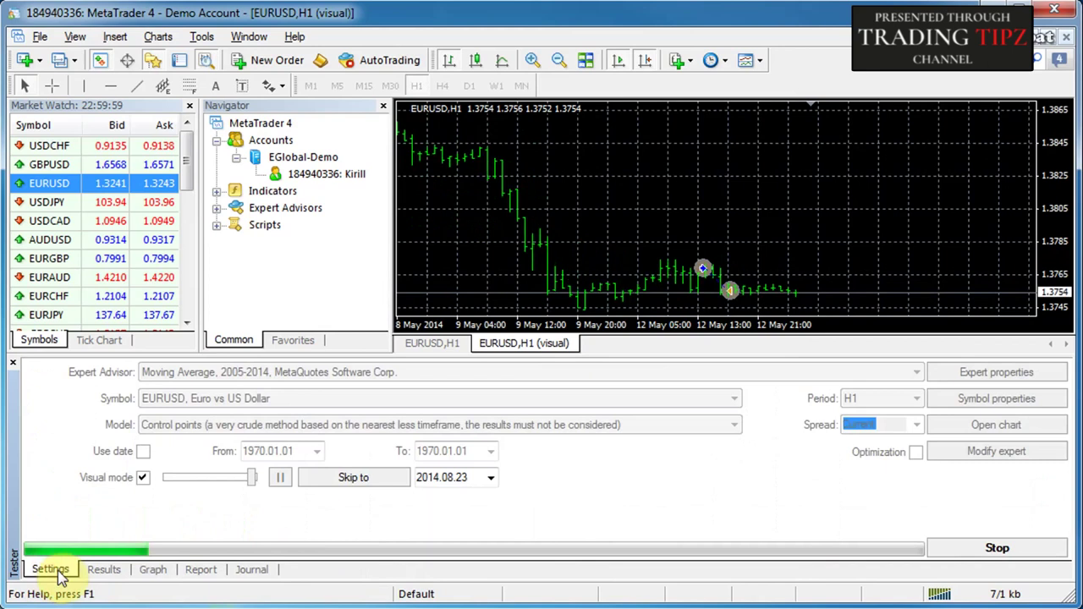
{"action": "left_click", "coordinate": [252, 478]}
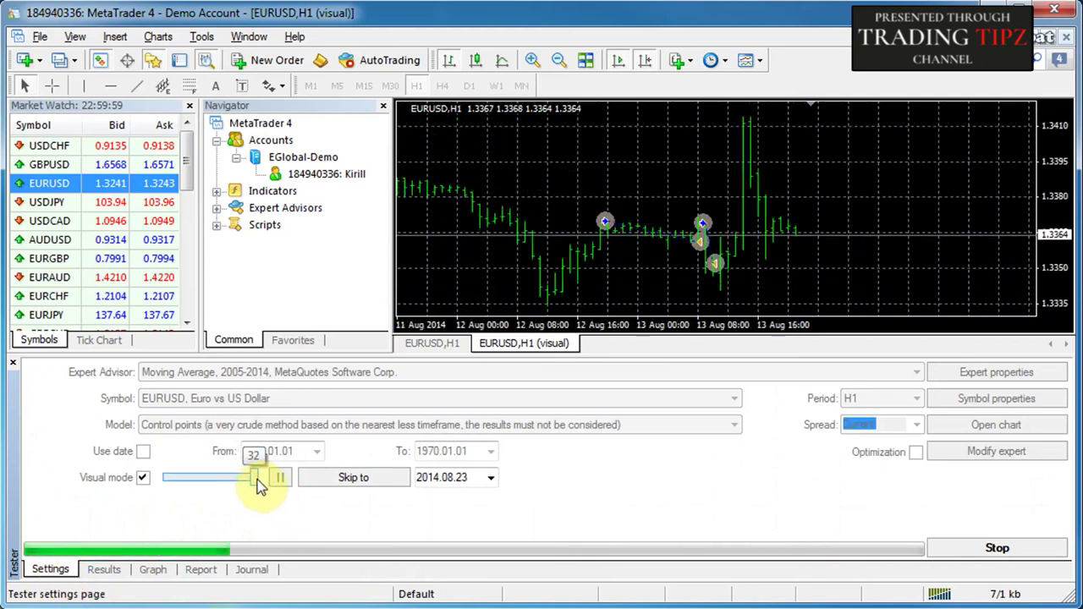
Shrink the finished test chart's scale, show it as a line and look back over the earlier trades
{"action": "left_click", "coordinate": [556, 61]}
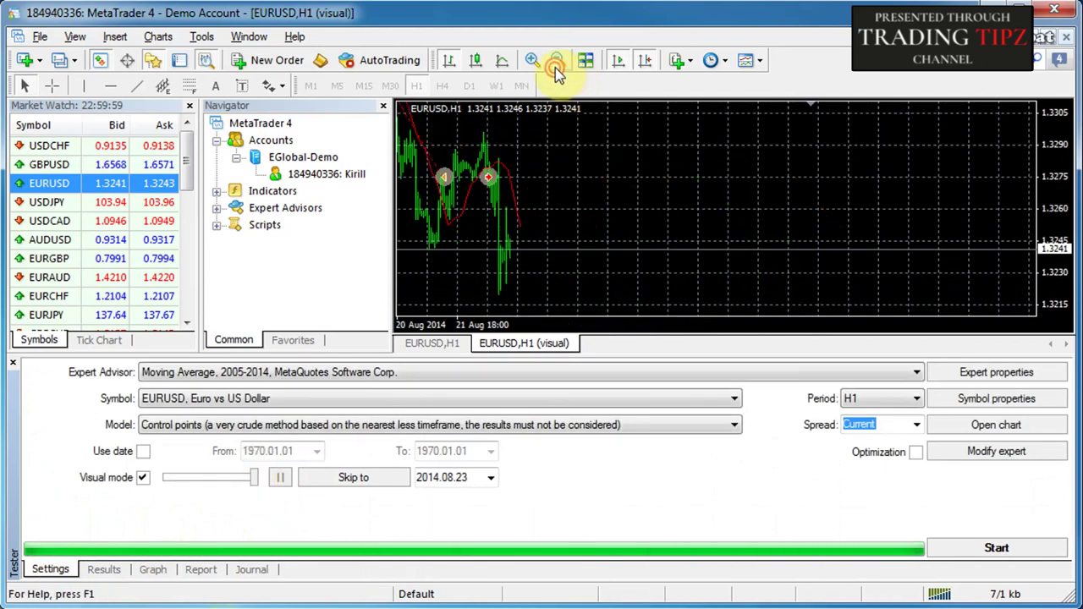
{"action": "scroll", "coordinate": [652, 193], "scroll_direction": "down", "scroll_amount": 10}
{"action": "scroll", "coordinate": [553, 194], "scroll_direction": "down", "scroll_amount": 5}
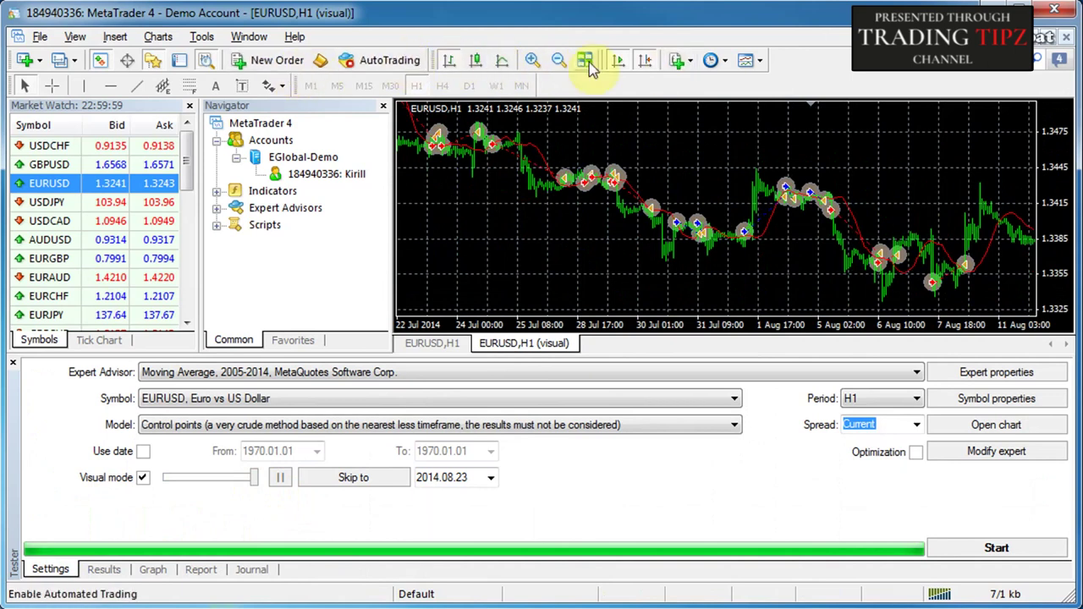
{"action": "scroll", "coordinate": [709, 273], "scroll_direction": "down", "scroll_amount": 10}
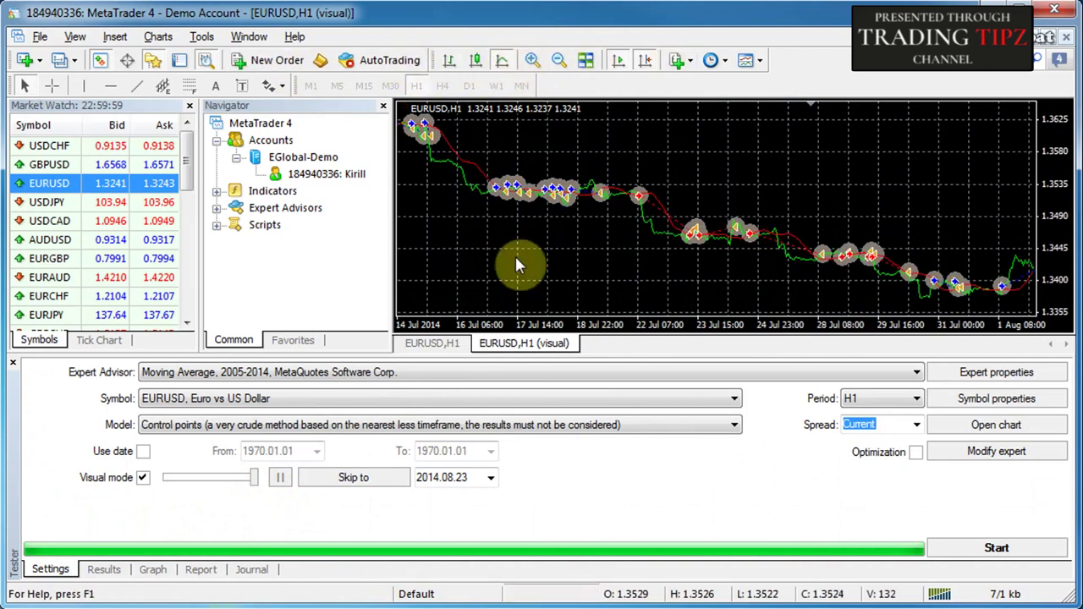
Review the completed test's trade results and balance graph, then return to the tester settings
{"action": "left_click", "coordinate": [103, 569]}
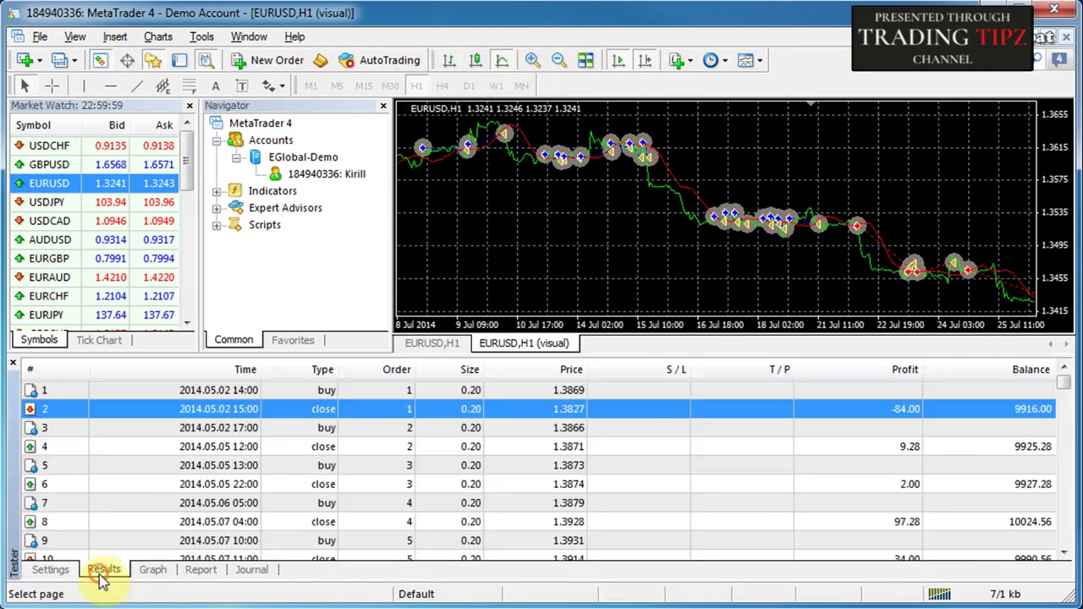
{"action": "left_click", "coordinate": [152, 572]}
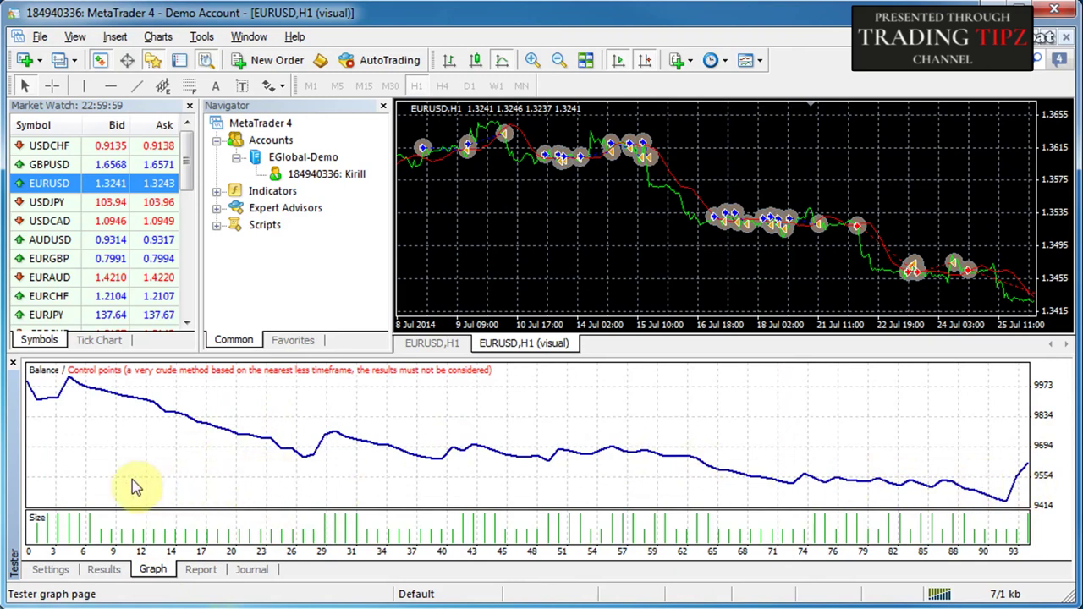
{"action": "left_click", "coordinate": [49, 570]}
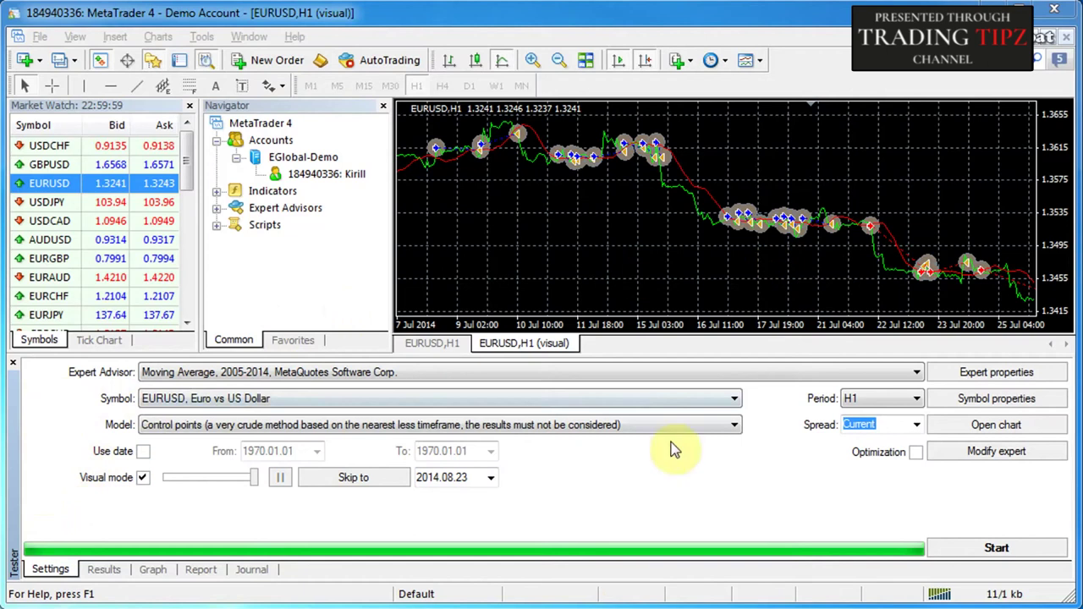
Keep Moving Average as the expert advisor and review the testing, input and optimization pages of its properties
{"action": "left_click", "coordinate": [740, 374]}
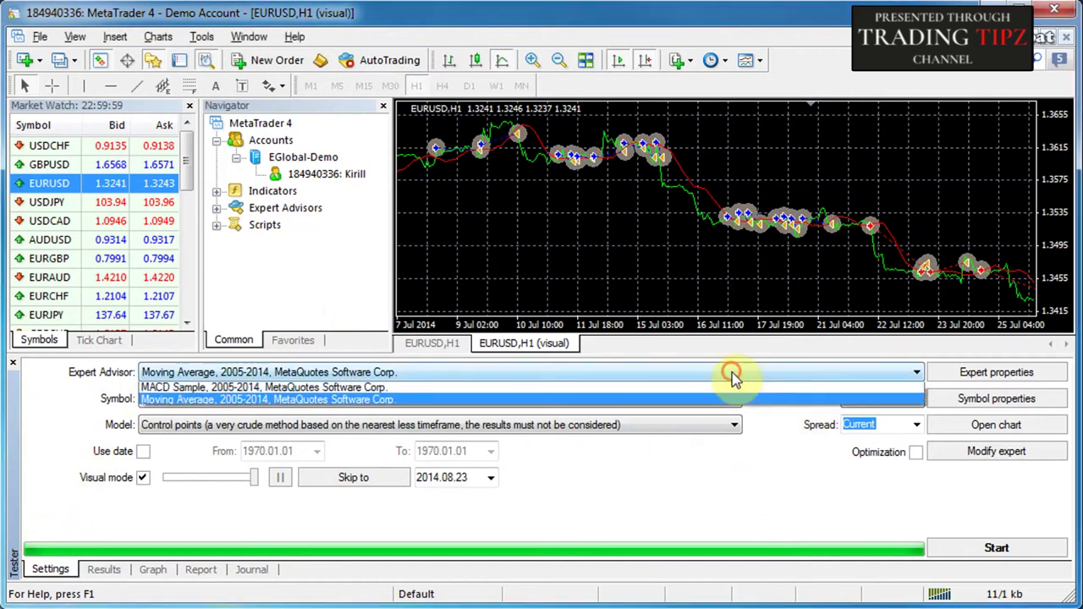
{"action": "left_click", "coordinate": [675, 403]}
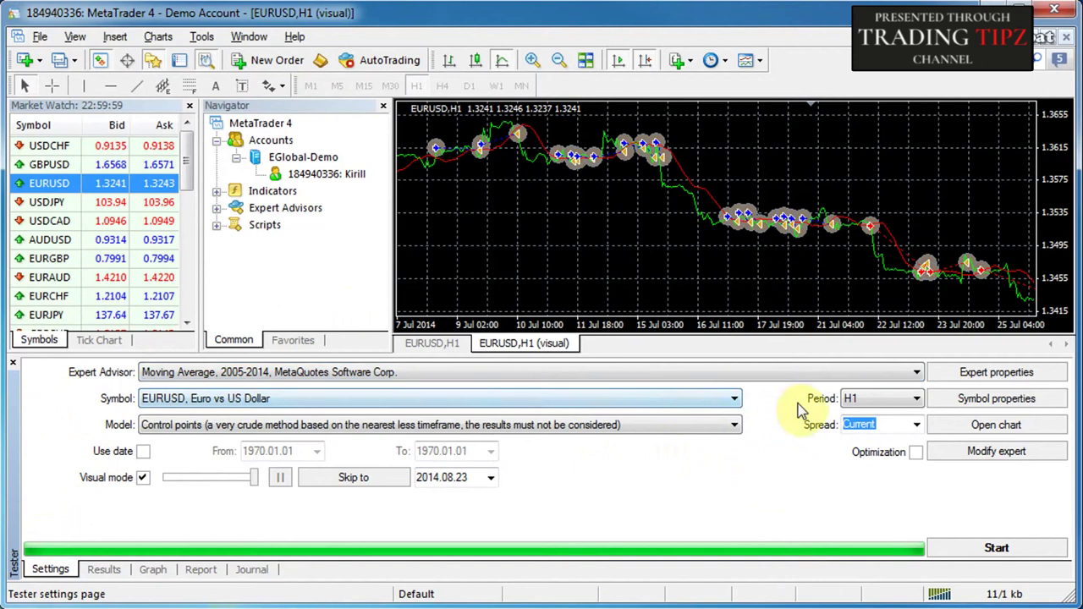
{"action": "left_click", "coordinate": [1038, 376]}
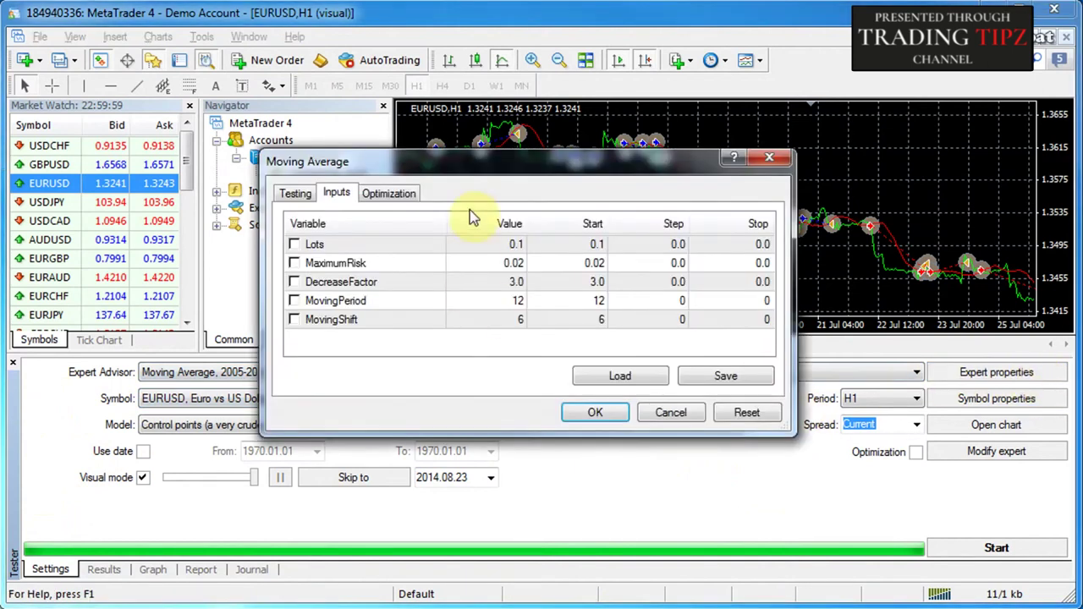
{"action": "left_click_drag", "start_coordinate": [502, 165], "coordinate": [533, 174]}
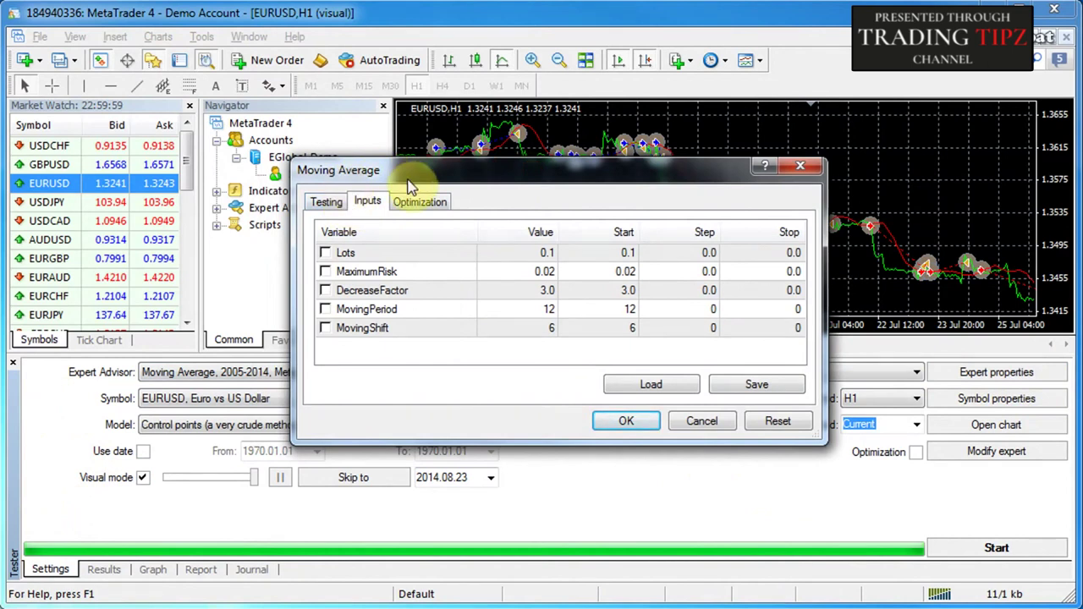
{"action": "left_click", "coordinate": [326, 202]}
{"action": "left_click", "coordinate": [367, 201]}
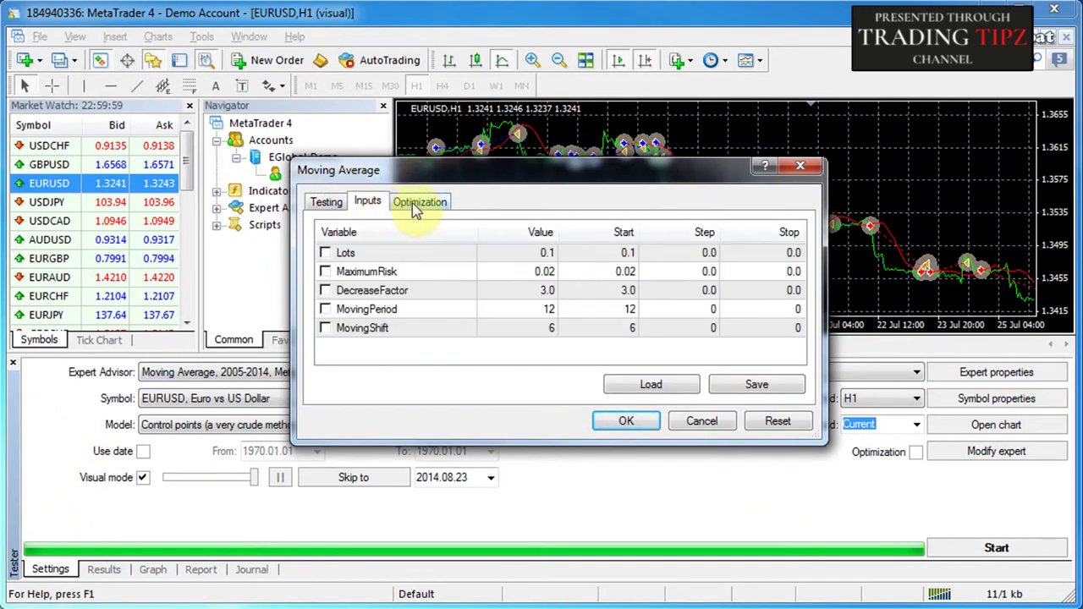
{"action": "left_click", "coordinate": [412, 203]}
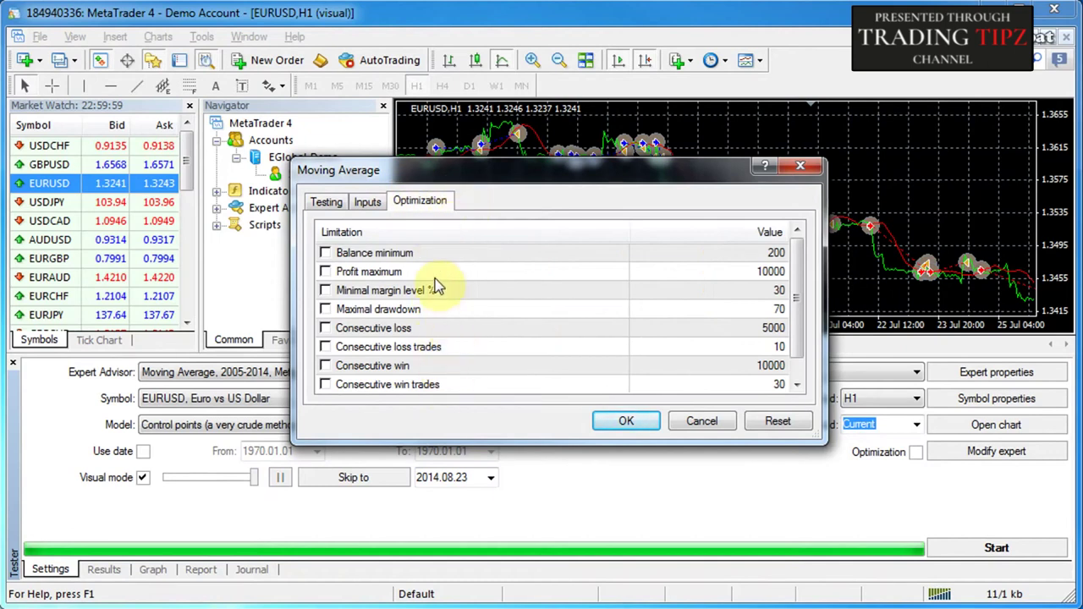
{"action": "left_click", "coordinate": [362, 203]}
{"action": "left_click", "coordinate": [330, 204]}
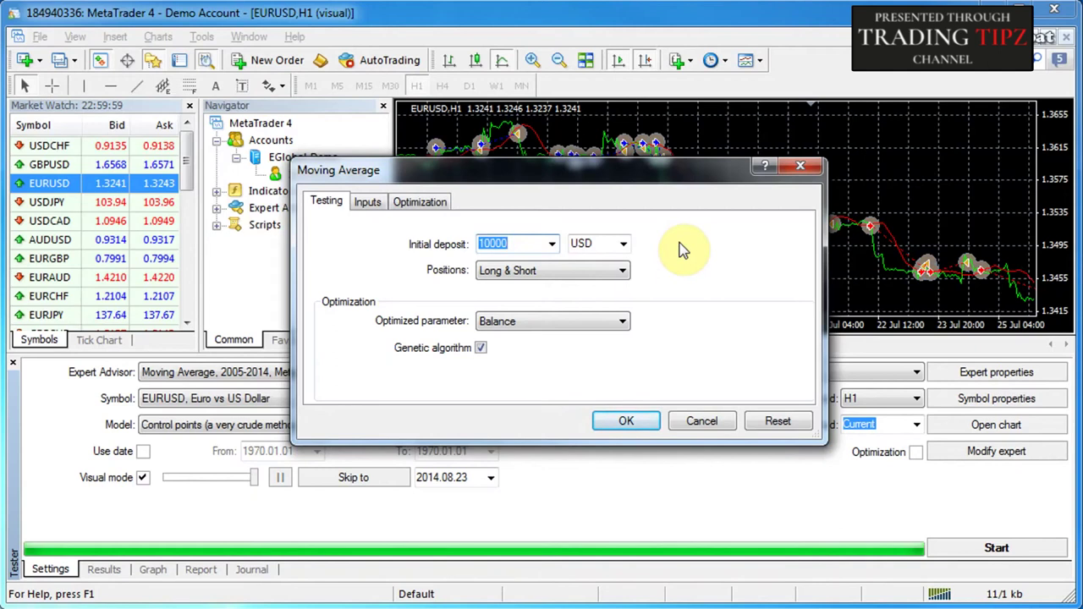
Check the deposit, currency and position options, keeping 10000, USD and Long & Short, and show the expert's input variables
{"action": "left_click", "coordinate": [555, 244]}
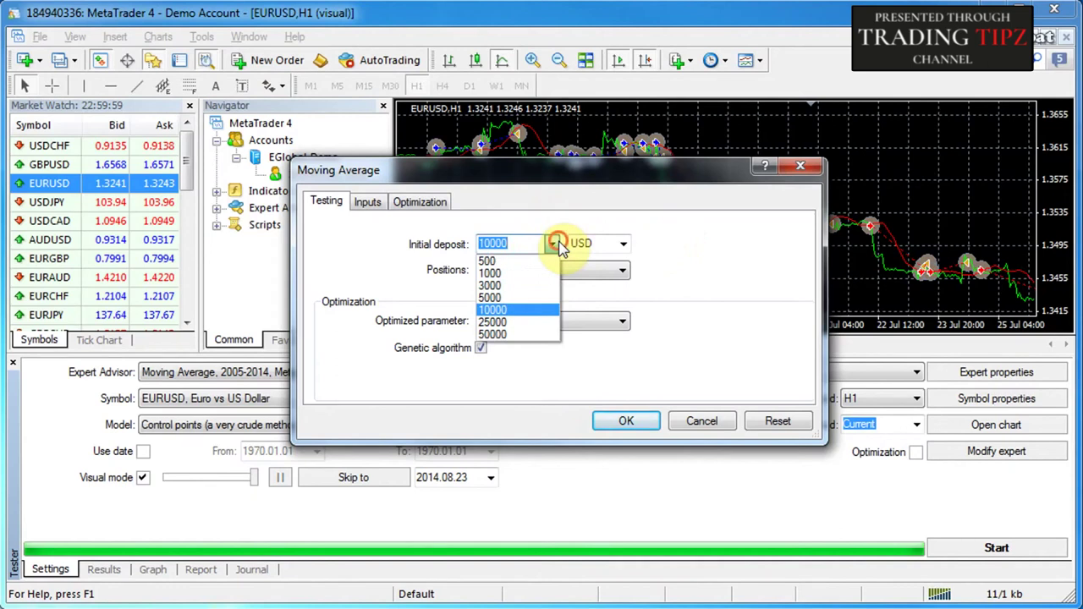
{"action": "left_click", "coordinate": [554, 245]}
{"action": "left_click", "coordinate": [623, 244]}
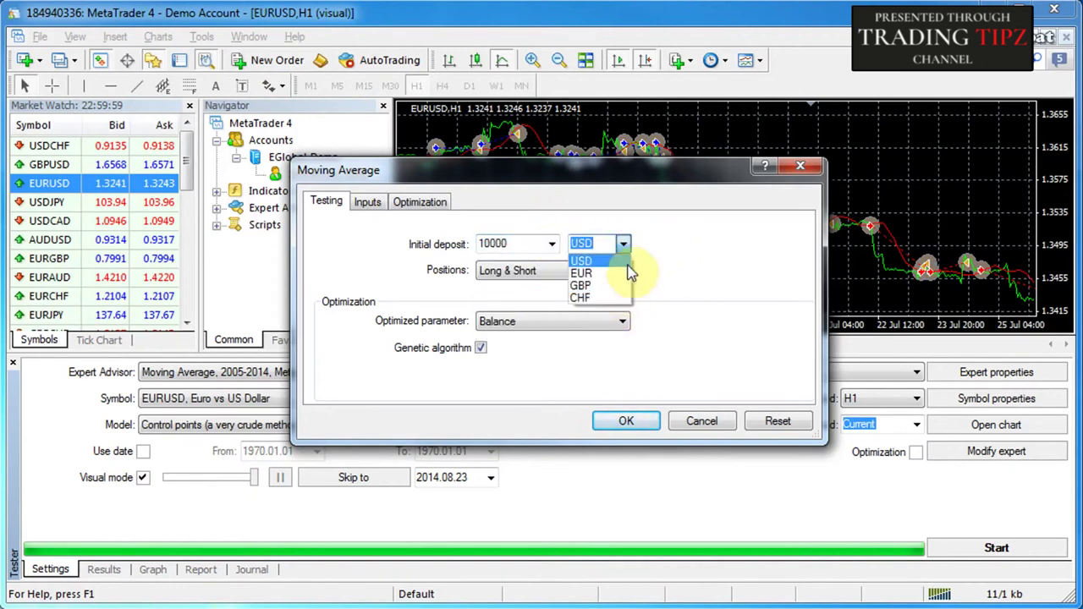
{"action": "left_click", "coordinate": [624, 261]}
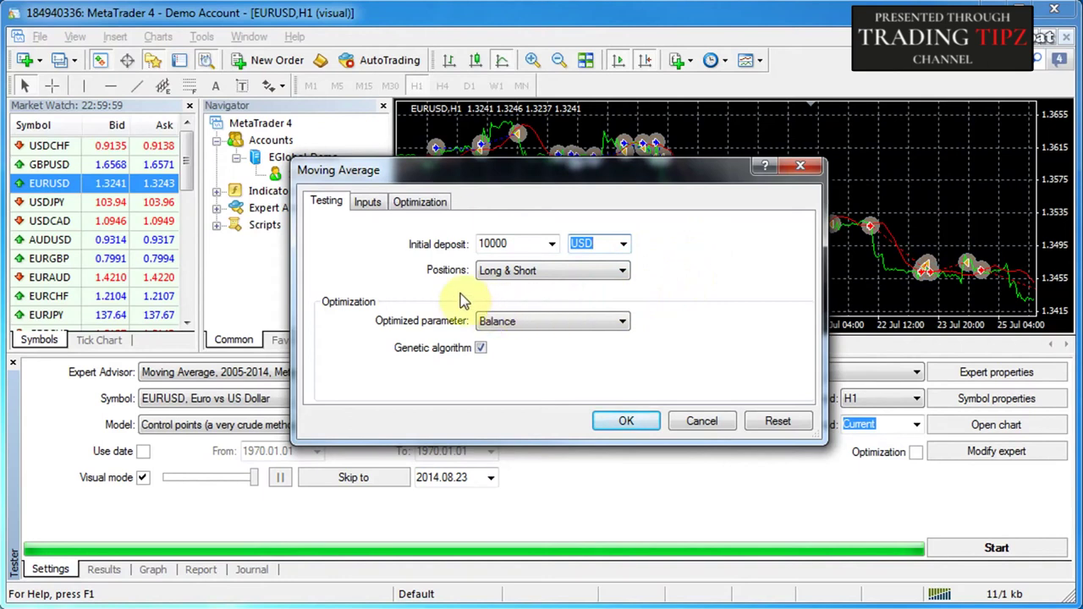
{"action": "left_click", "coordinate": [619, 274]}
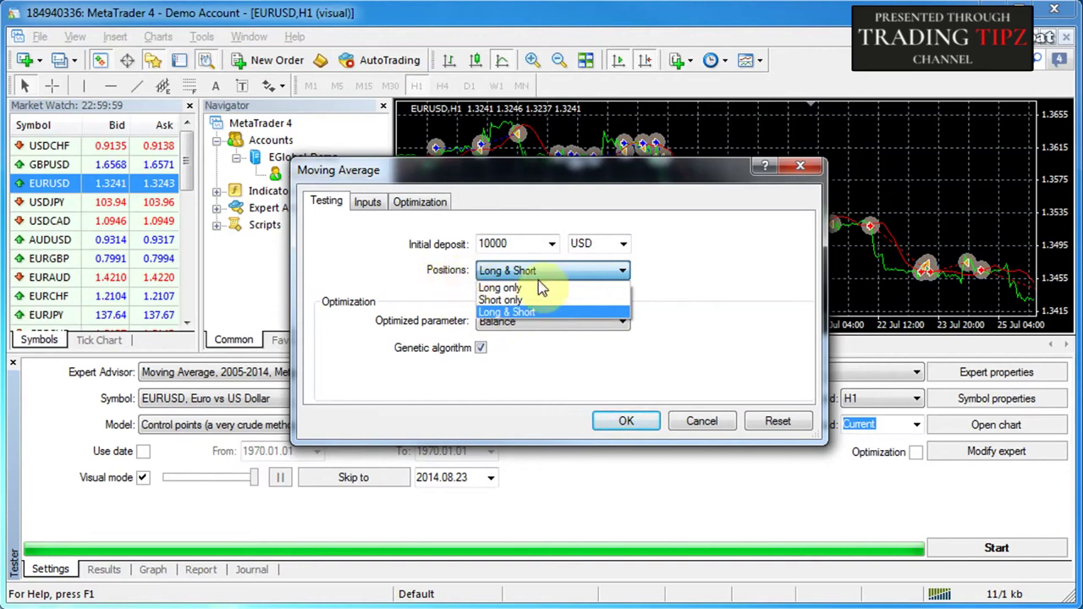
{"action": "left_click", "coordinate": [542, 313]}
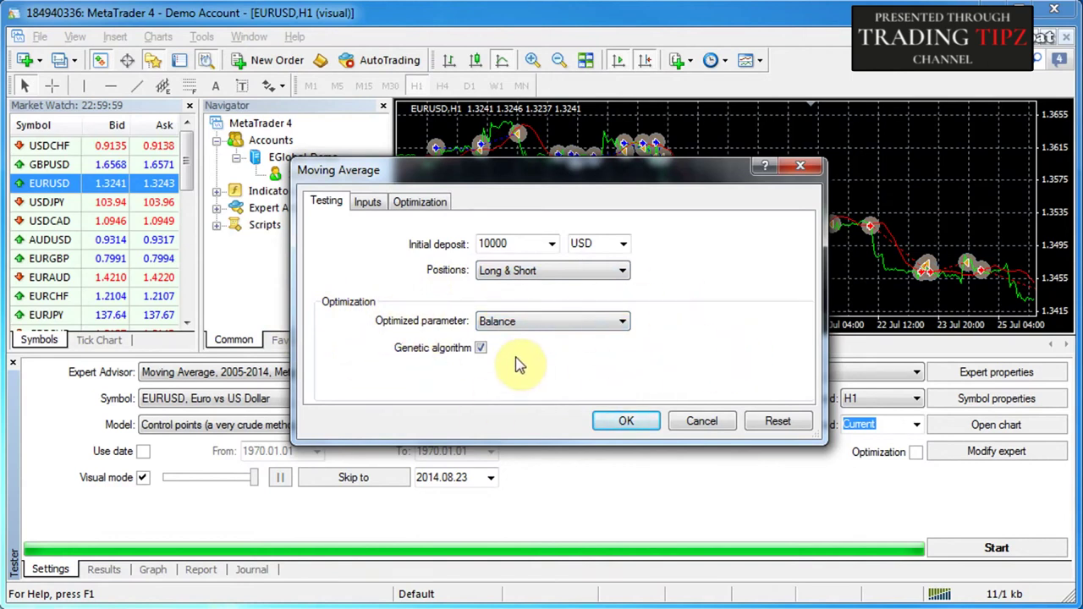
{"action": "left_click", "coordinate": [367, 201]}
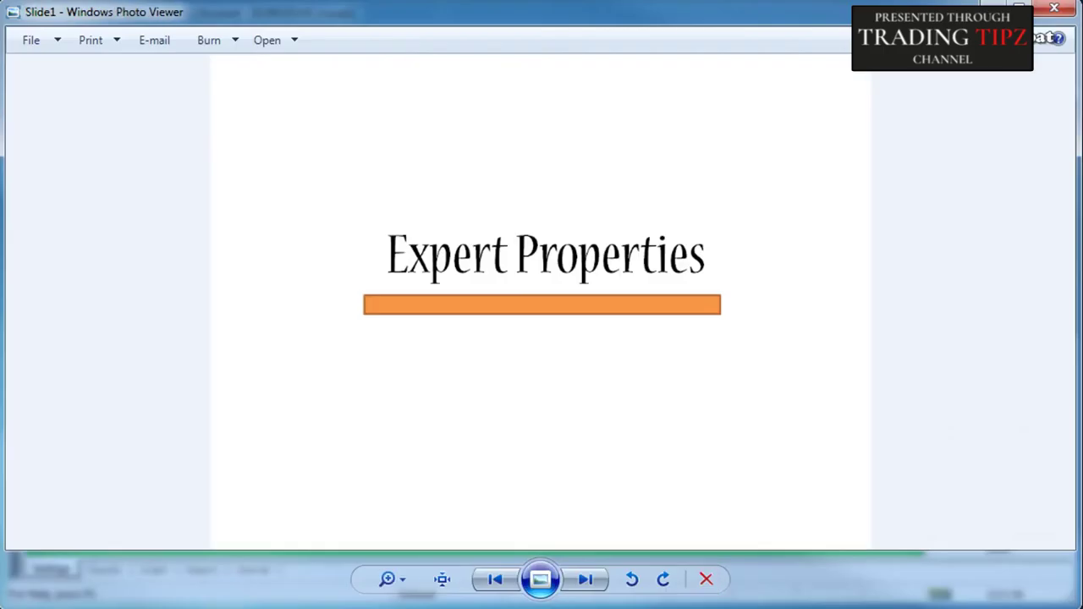
Page through the Expert Properties slides in Windows Photo Viewer
{"action": "key", "text": "Right"}
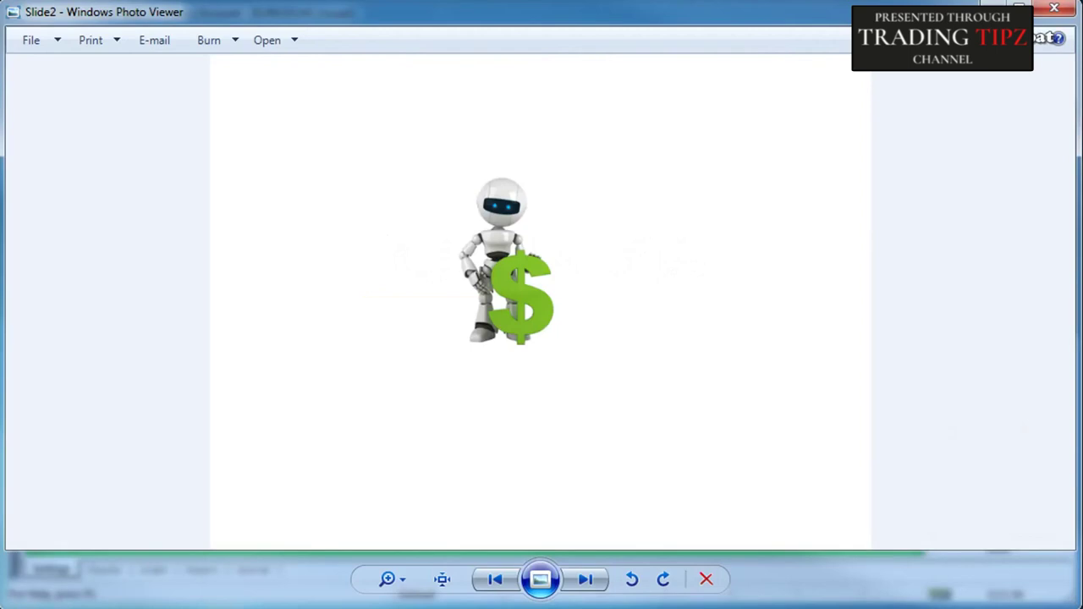
{"action": "key", "text": "Right"}
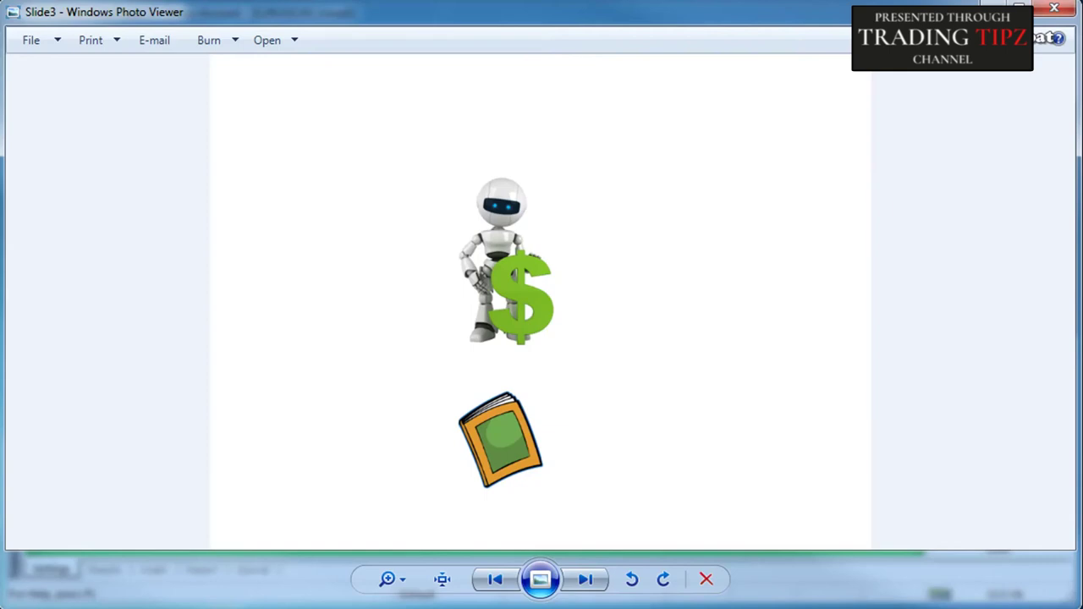
{"action": "key", "text": "Right"}
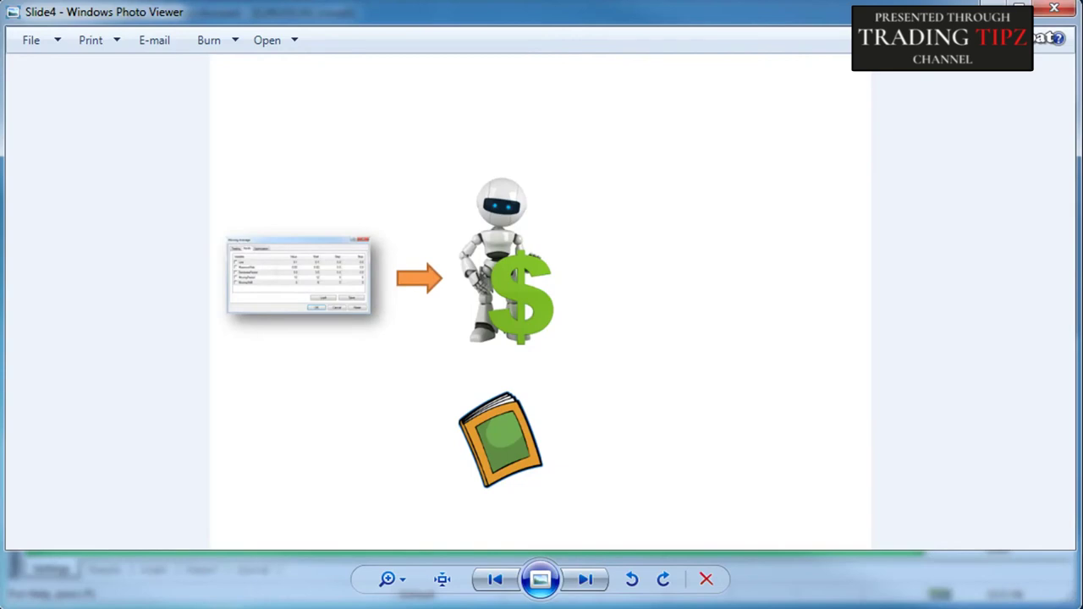
{"action": "key", "text": "Right"}
{"action": "key", "text": "Right"}
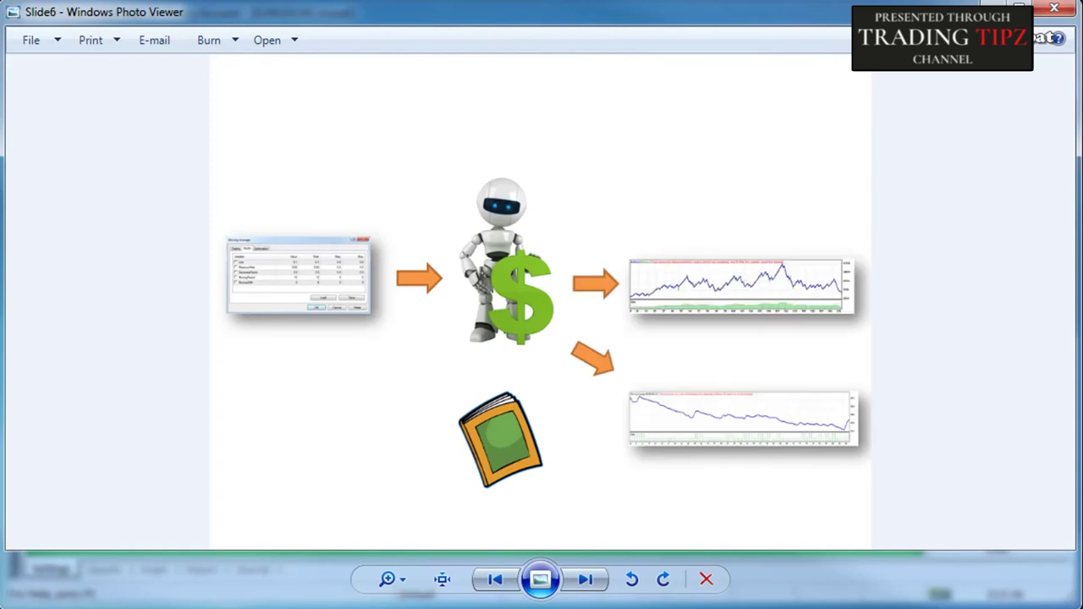
{"action": "key", "text": "Right"}
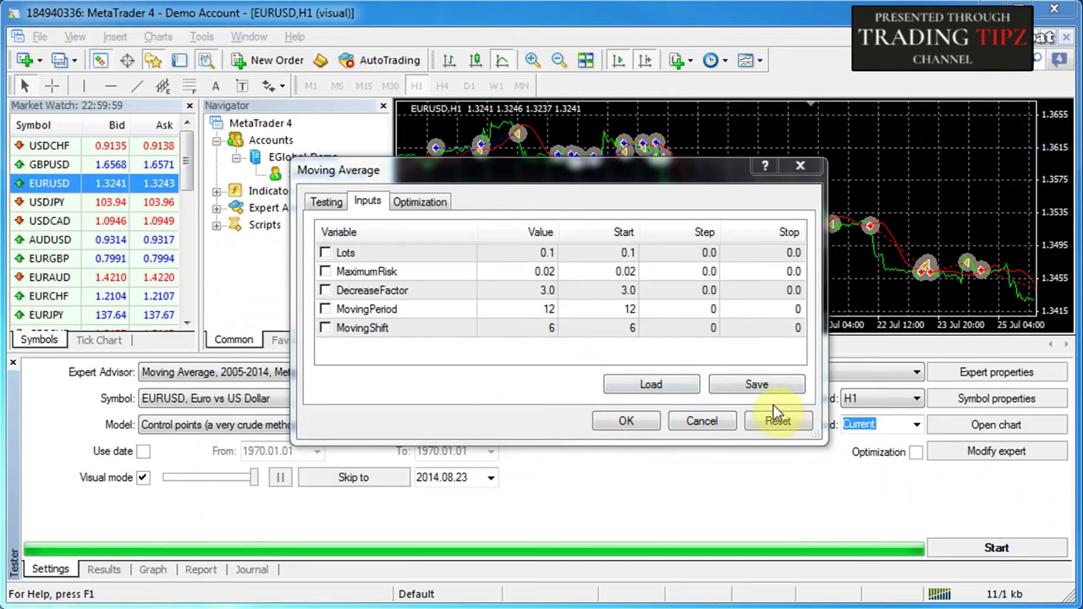
Cancel the expert properties and compare the finished test's balance graph with the expert's input variables, ending on the tester settings
{"action": "left_click", "coordinate": [701, 421]}
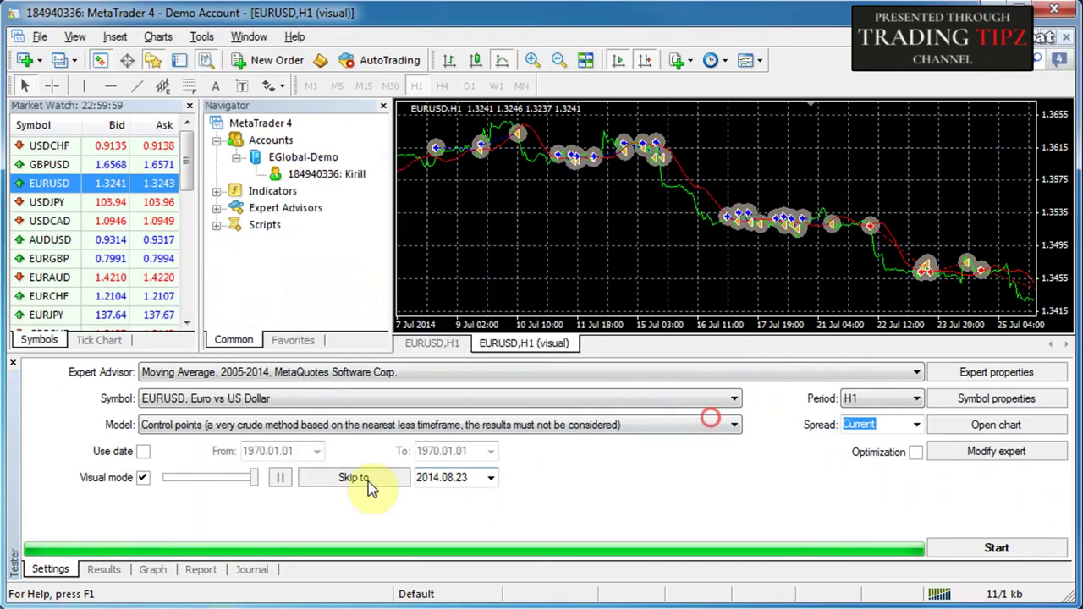
{"action": "left_click", "coordinate": [107, 569]}
{"action": "left_click", "coordinate": [149, 572]}
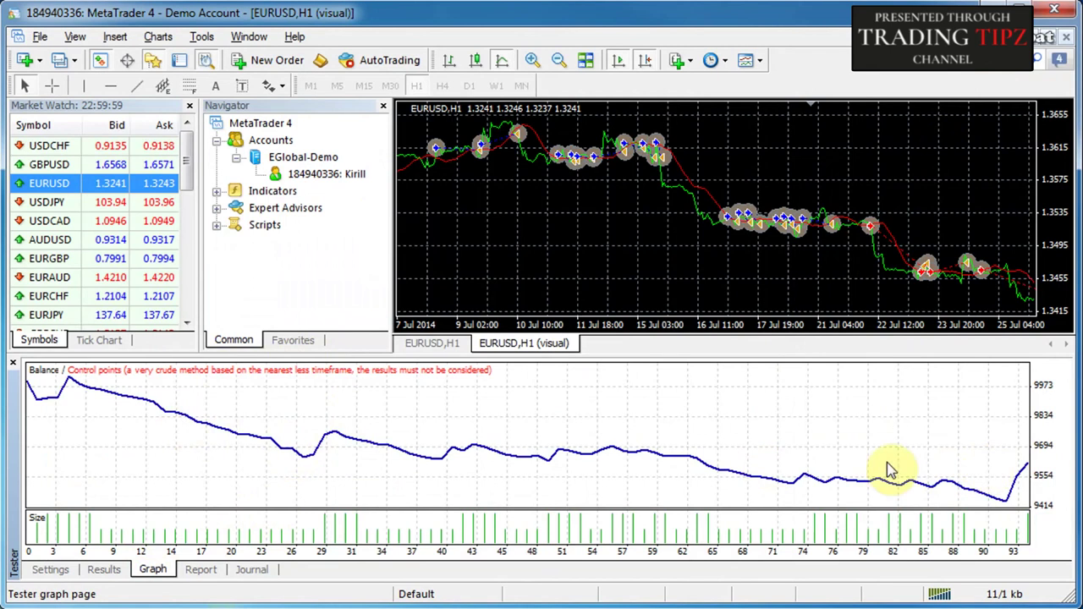
{"action": "left_click", "coordinate": [50, 570]}
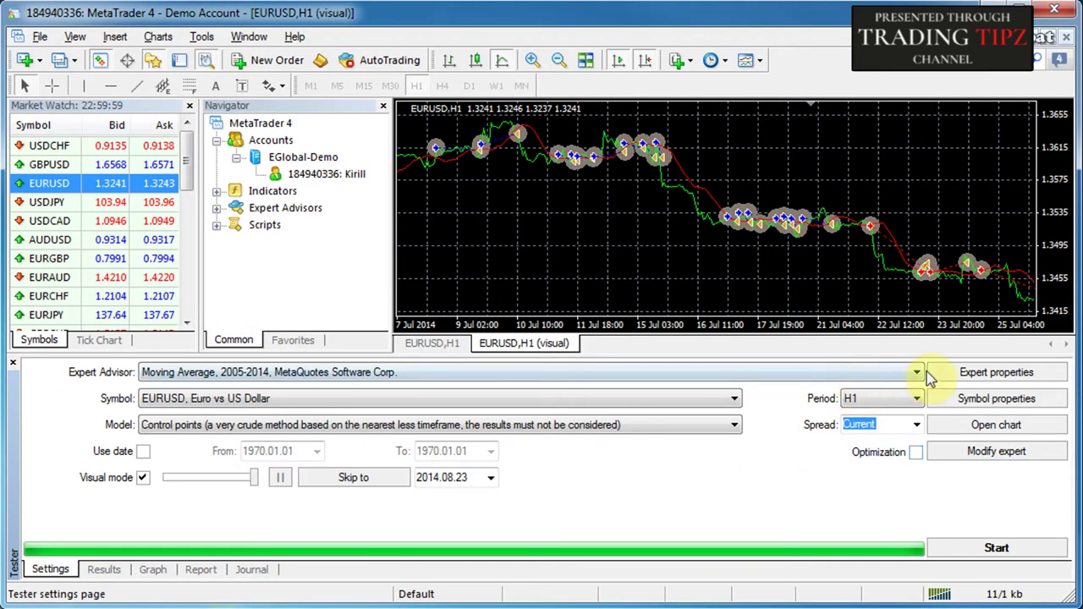
{"action": "left_click", "coordinate": [955, 376]}
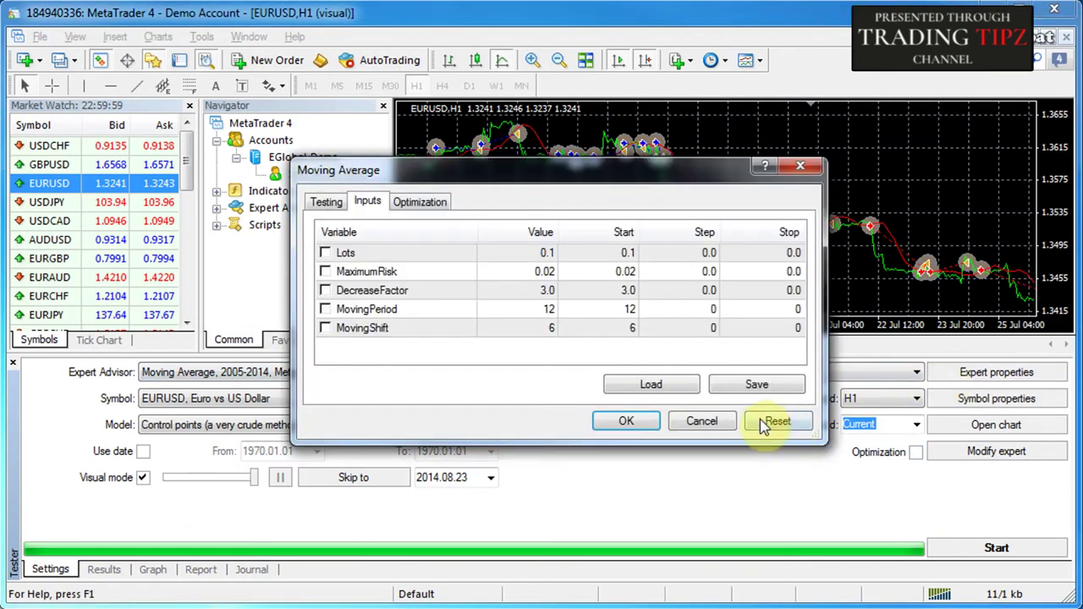
{"action": "left_click", "coordinate": [709, 424]}
{"action": "left_click", "coordinate": [153, 570]}
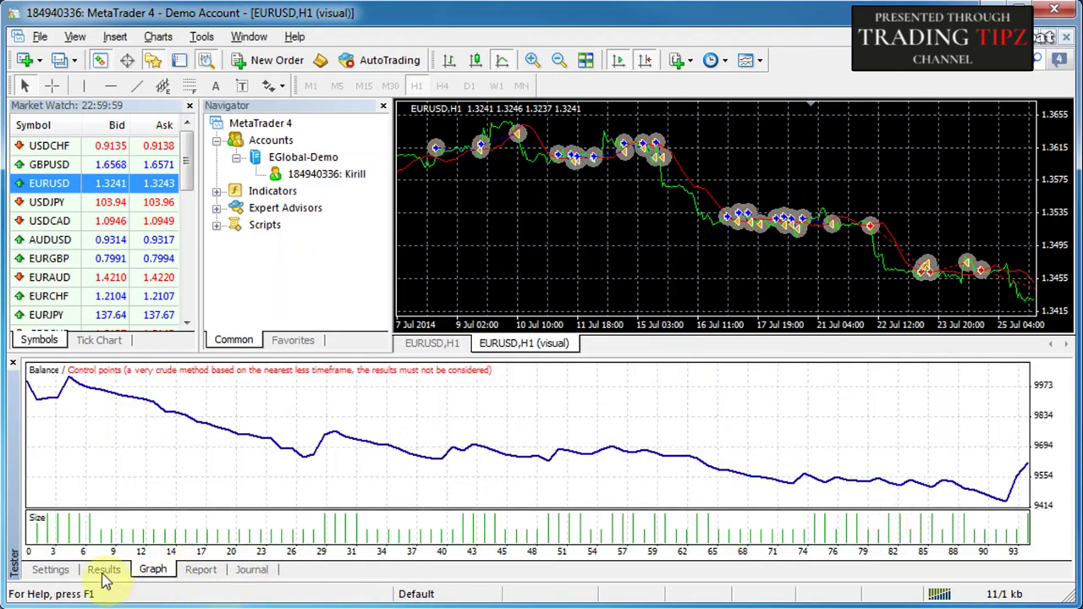
{"action": "left_click", "coordinate": [51, 569]}
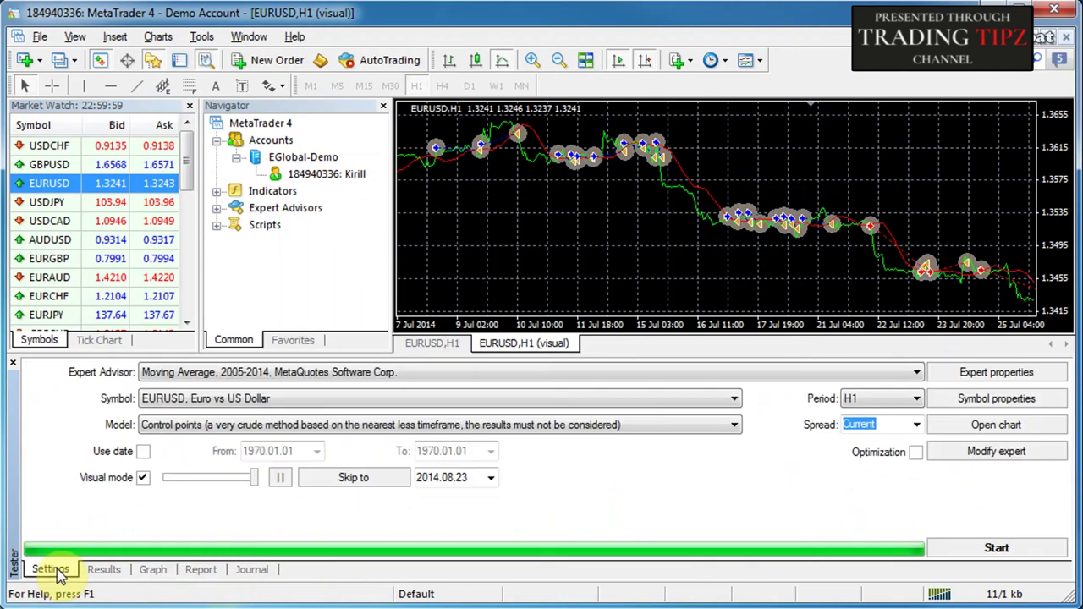
Set the expert's MovingPeriod to 24, MovingShift to 0 and Lots to 0.5, and run the visual backtest again
{"action": "left_click", "coordinate": [998, 374]}
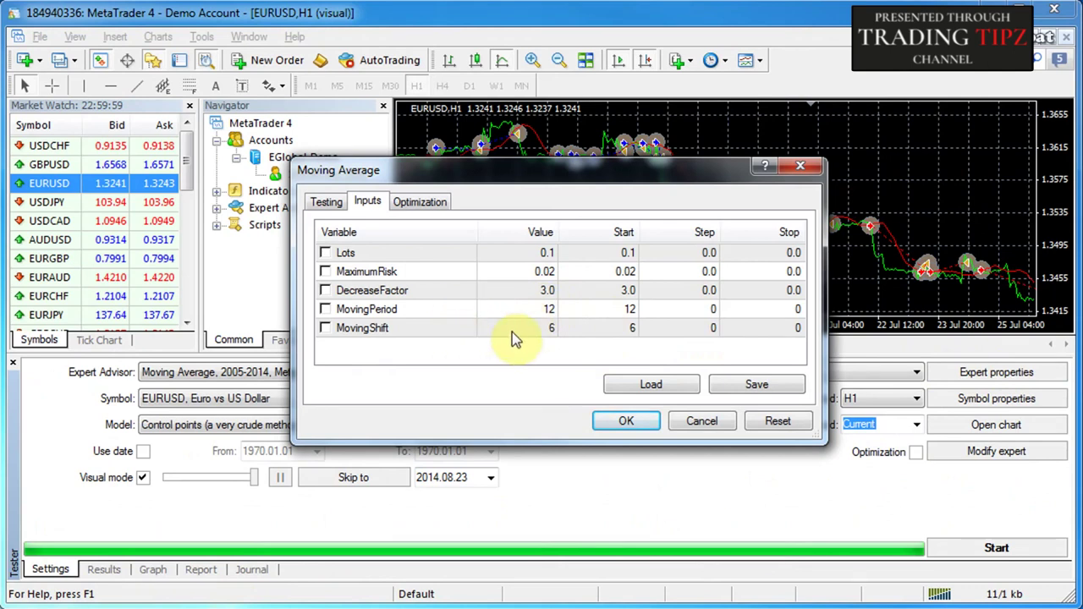
{"action": "double_click", "coordinate": [518, 314]}
{"action": "type", "text": "24"}
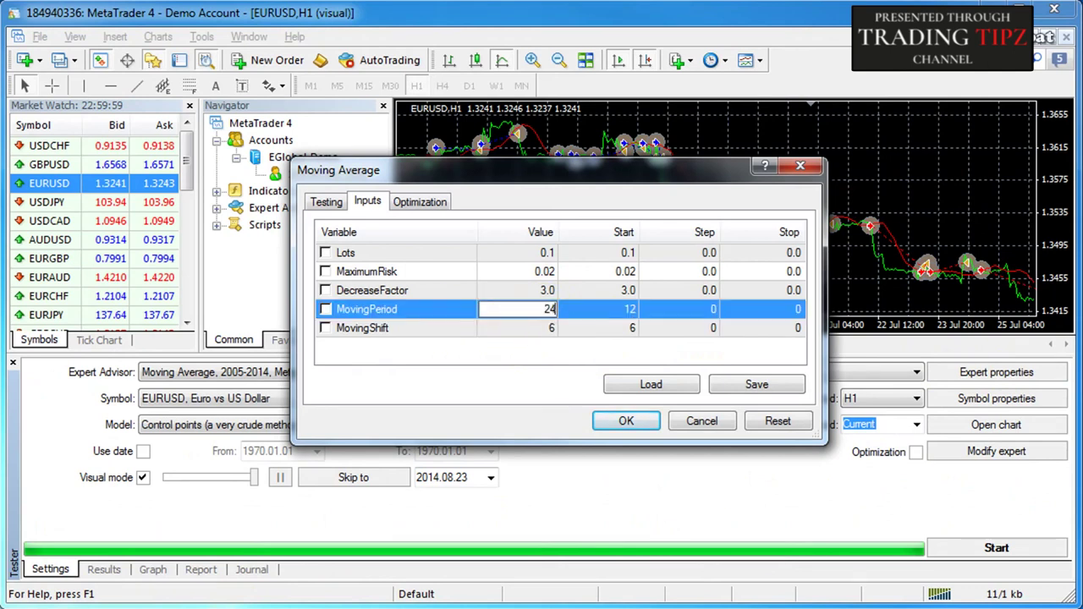
{"action": "double_click", "coordinate": [512, 328]}
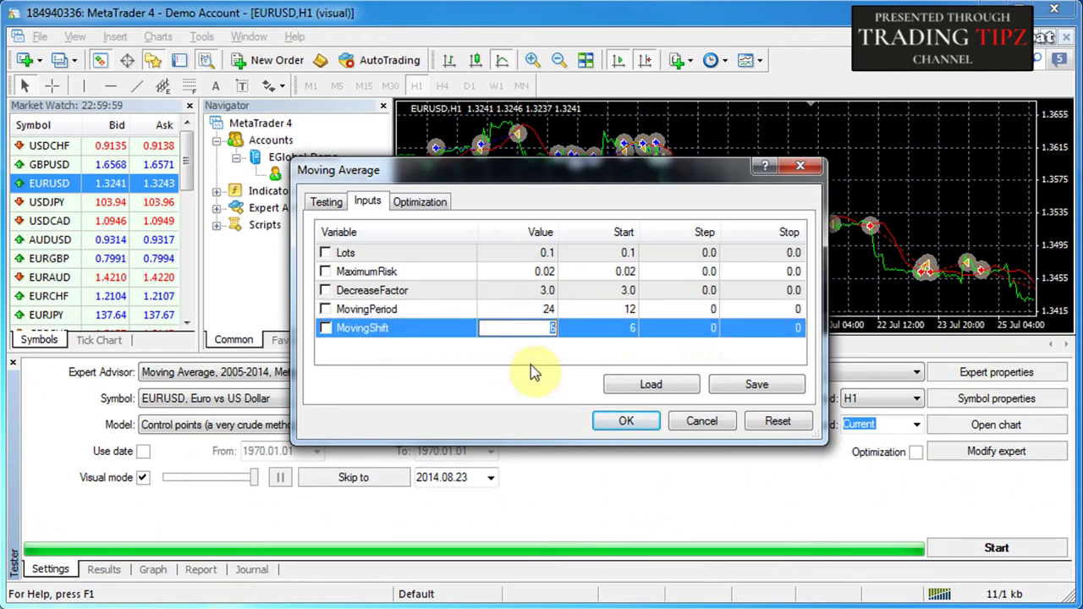
{"action": "type", "text": "0"}
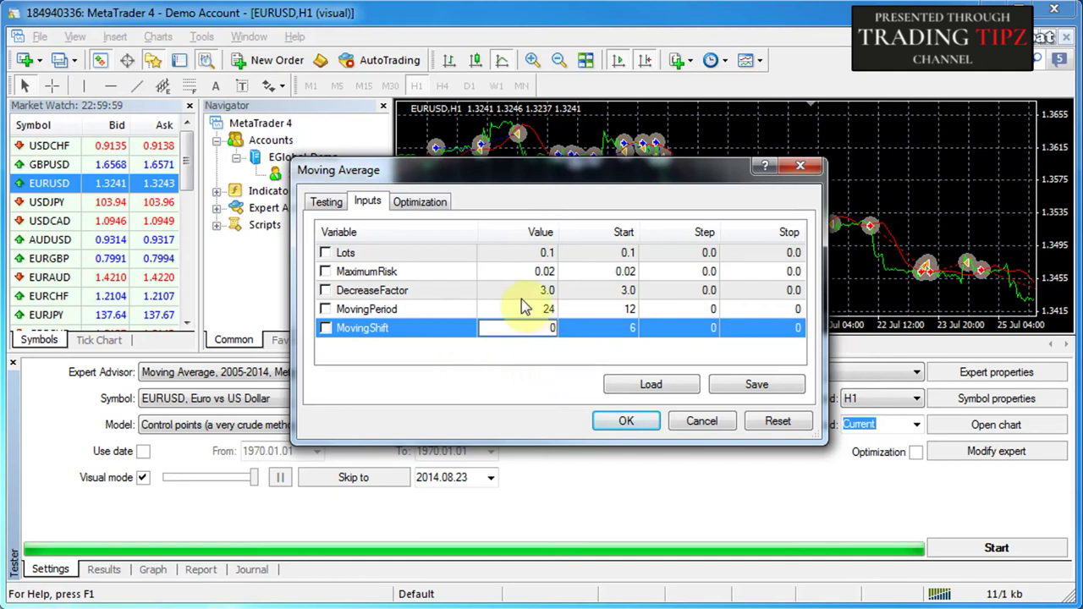
{"action": "double_click", "coordinate": [543, 252]}
{"action": "type", "text": "0.5"}
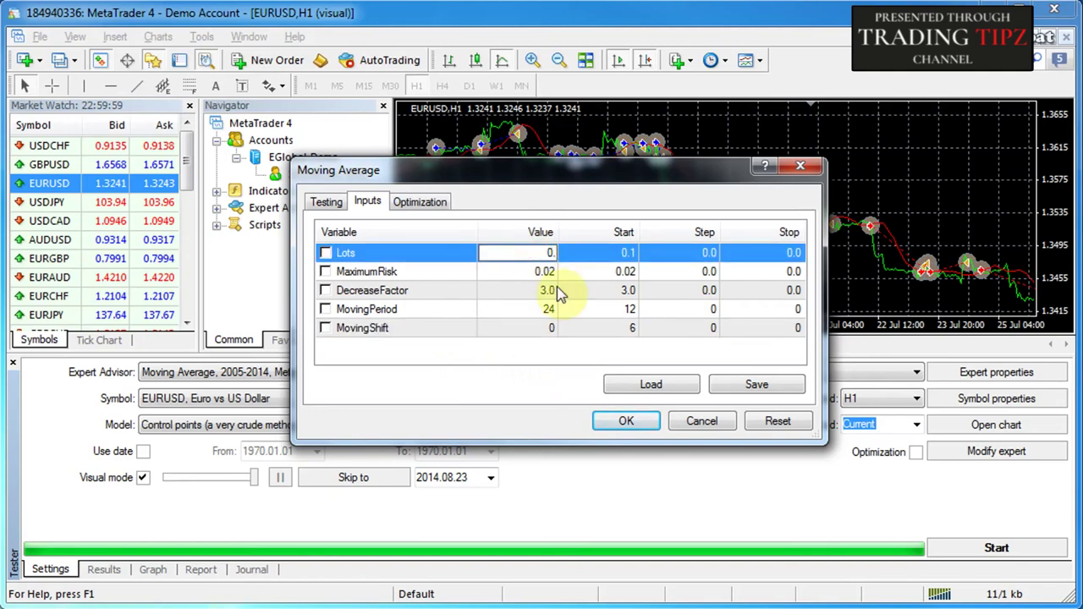
{"action": "left_click", "coordinate": [656, 425]}
{"action": "left_click", "coordinate": [985, 551]}
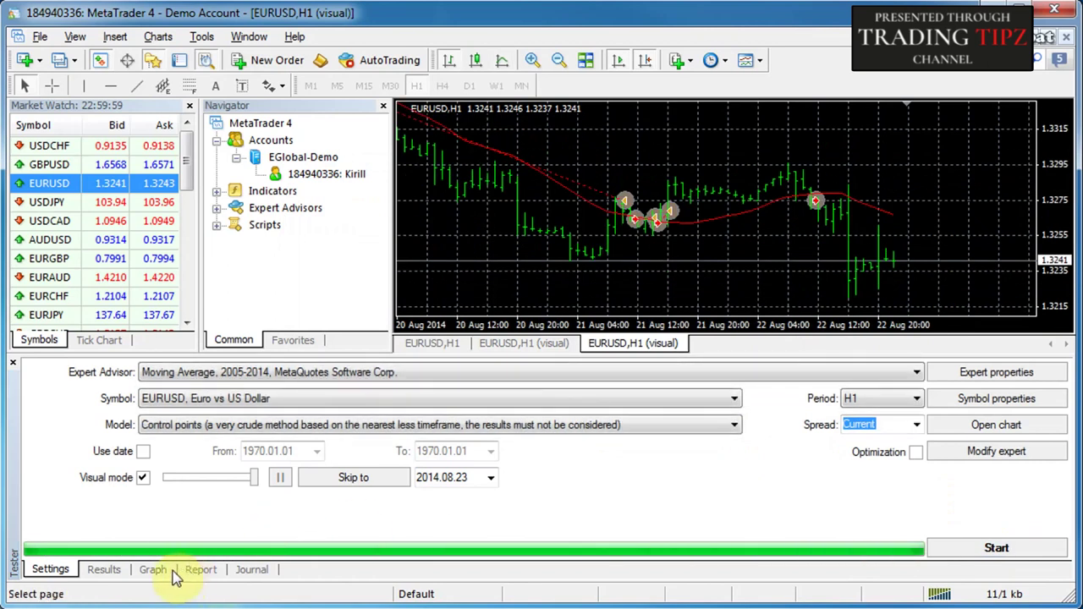
Review the new test's balance graph, shrink the chart's scale and look back over the earlier trades
{"action": "left_click", "coordinate": [172, 573]}
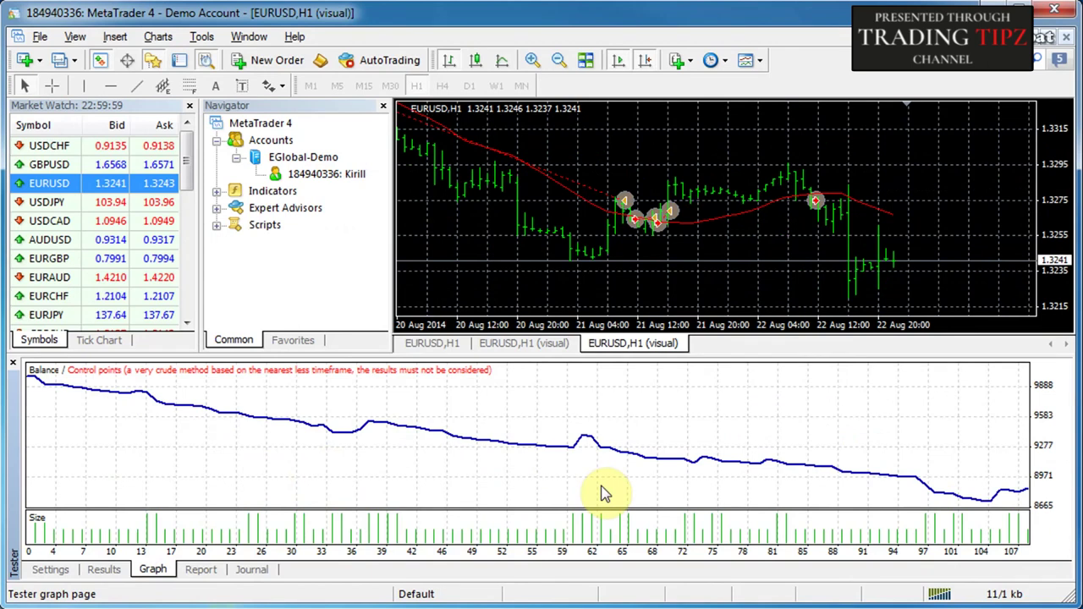
{"action": "left_click", "coordinate": [559, 60]}
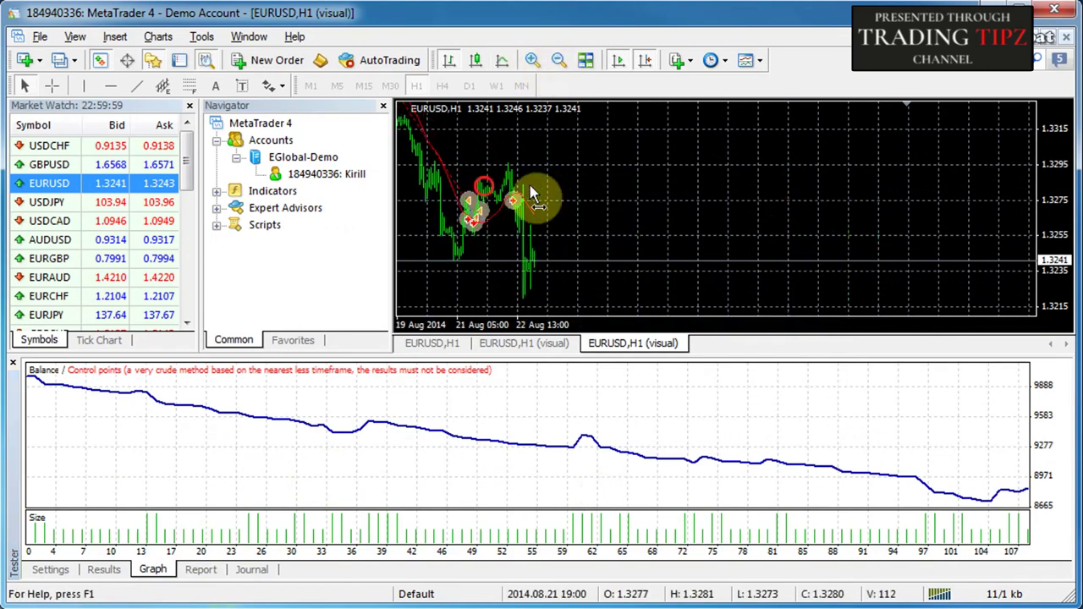
{"action": "left_click_drag", "start_coordinate": [537, 193], "coordinate": [777, 203]}
{"action": "left_click_drag", "start_coordinate": [577, 194], "coordinate": [617, 194]}
{"action": "left_click_drag", "start_coordinate": [496, 198], "coordinate": [706, 212]}
{"action": "left_click_drag", "start_coordinate": [547, 207], "coordinate": [633, 225]}
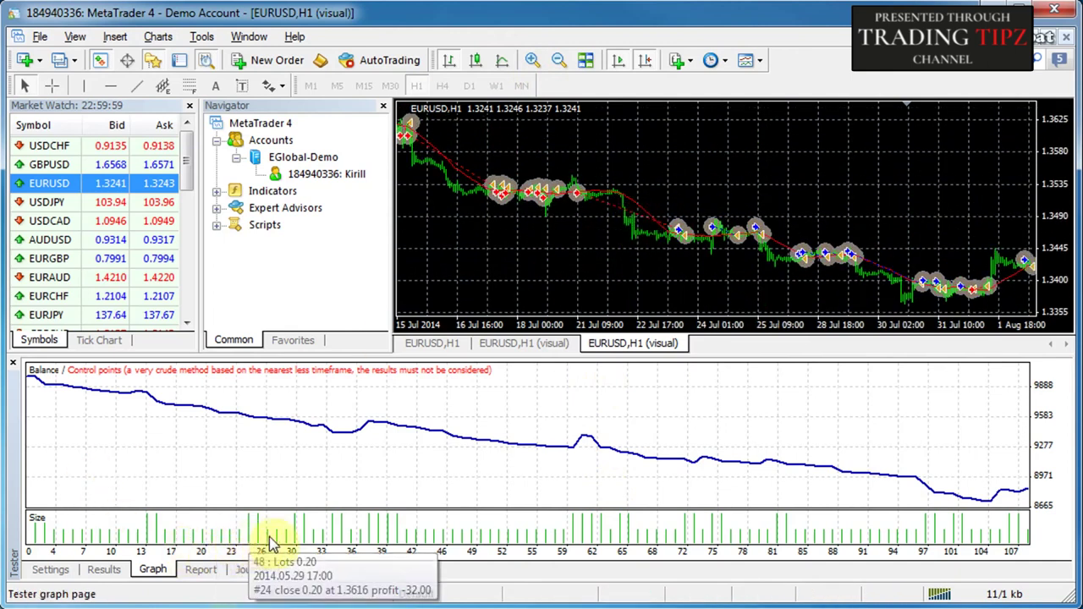
{"action": "left_click", "coordinate": [796, 198]}
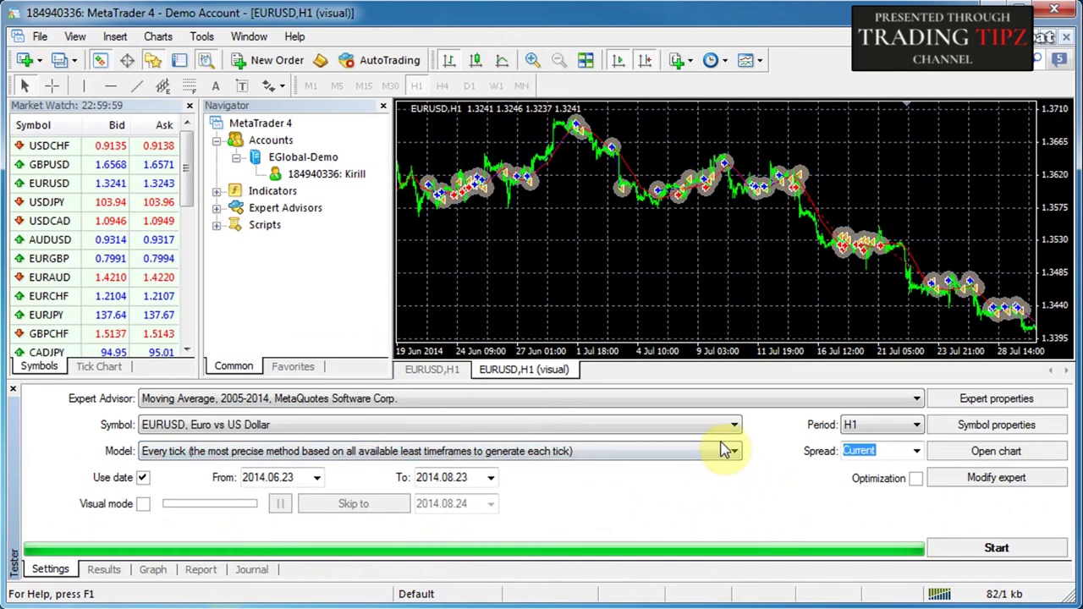
Save the test's report as an HTML file named MovingAverageReport
{"action": "left_click", "coordinate": [197, 571]}
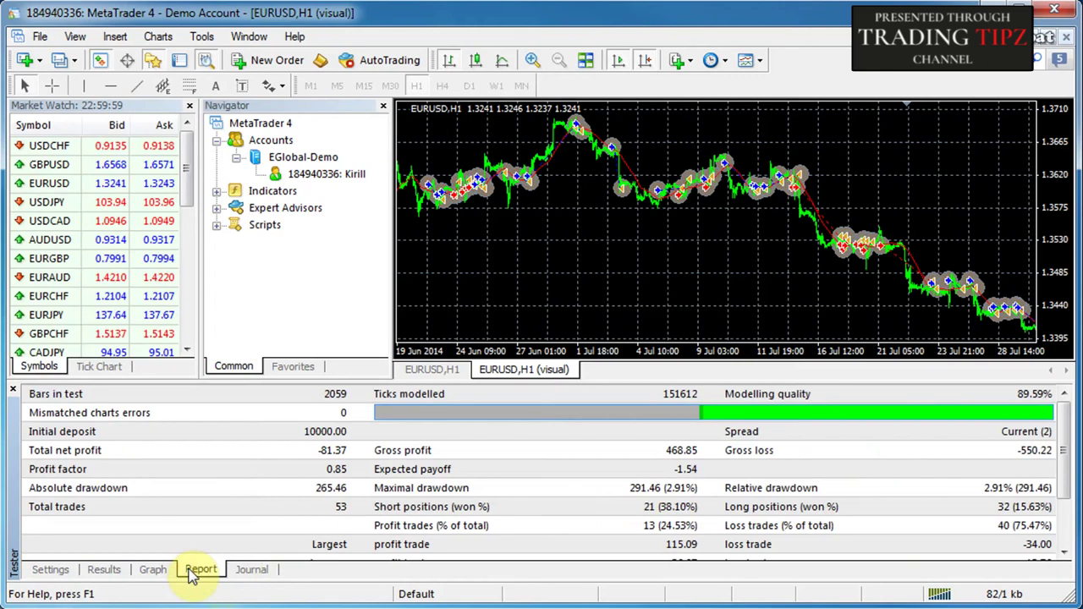
{"action": "right_click", "coordinate": [509, 463]}
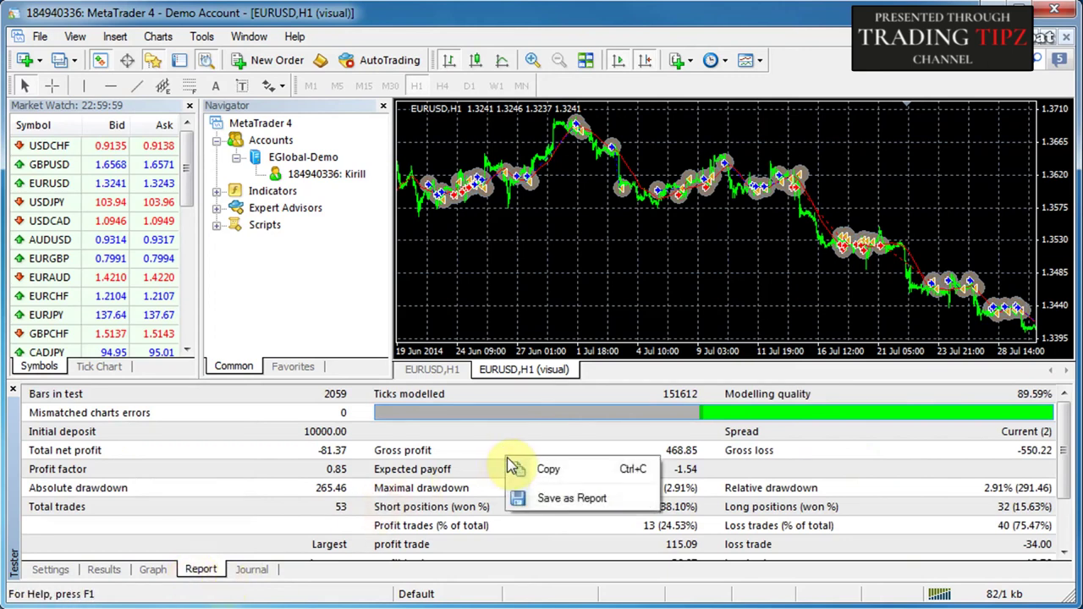
{"action": "left_click", "coordinate": [554, 499]}
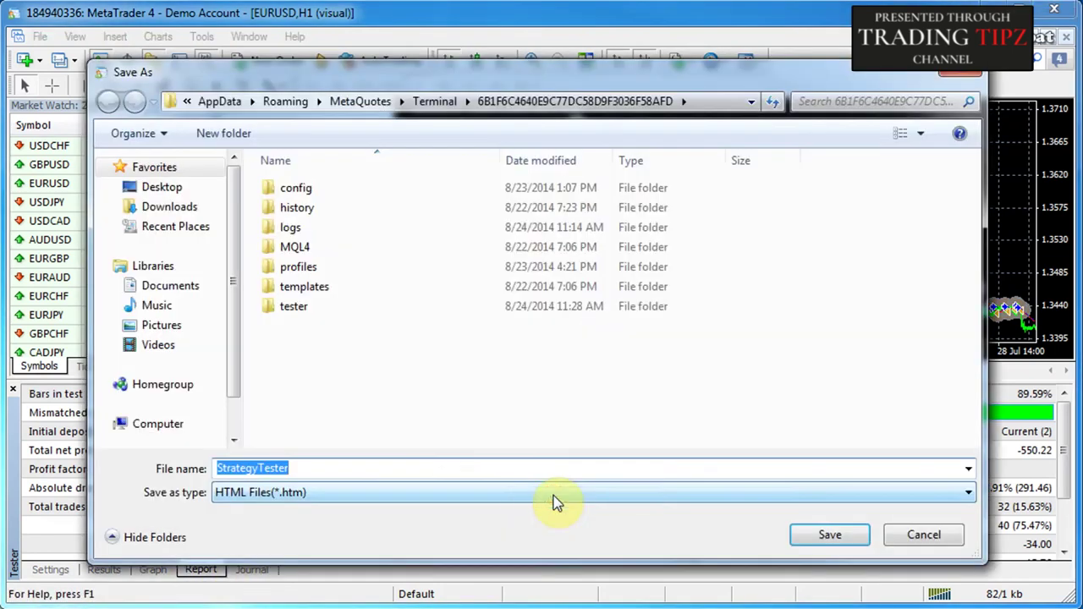
{"action": "double_click", "coordinate": [387, 466]}
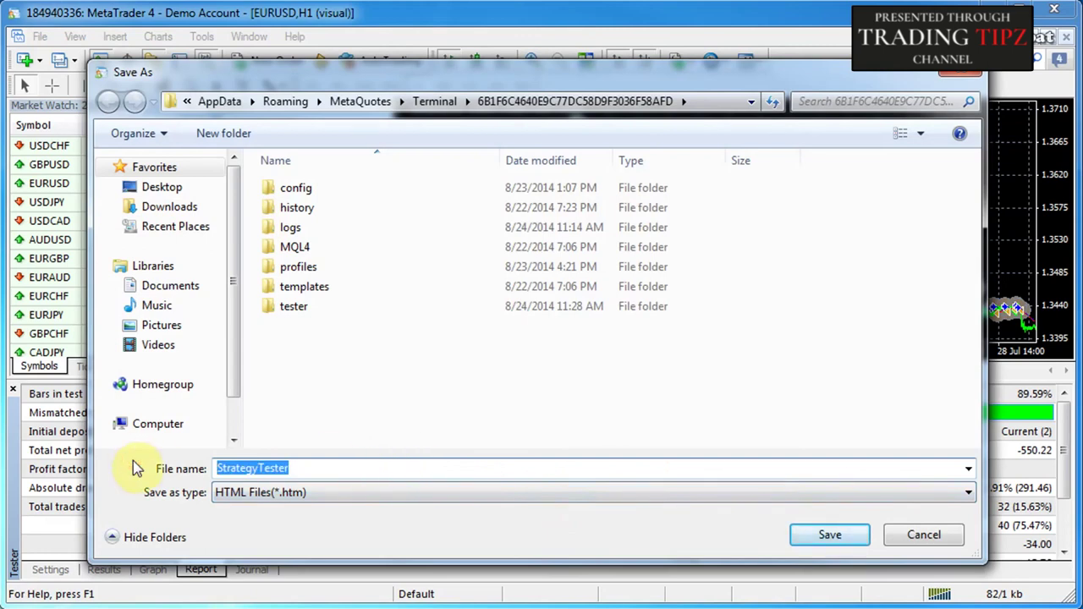
{"action": "type", "text": "Mo"}
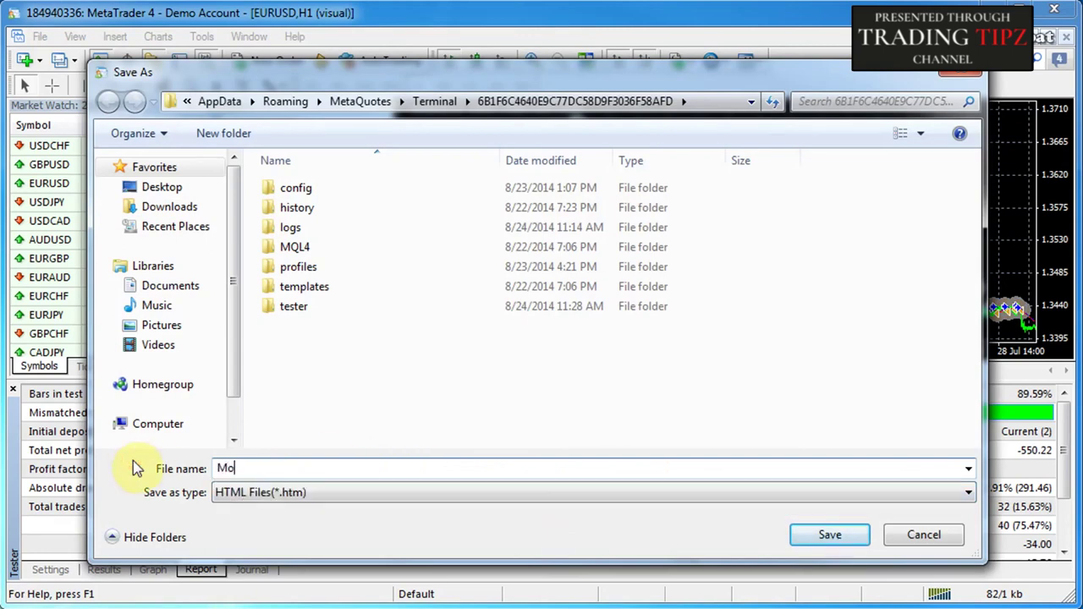
{"action": "type", "text": "vingAv"}
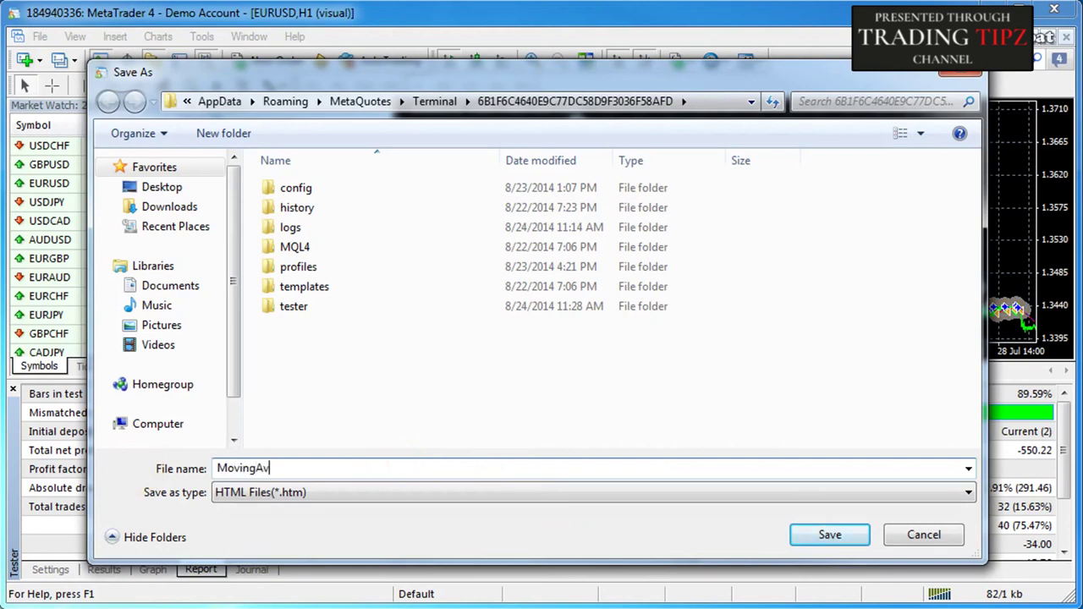
{"action": "type", "text": "erageReport"}
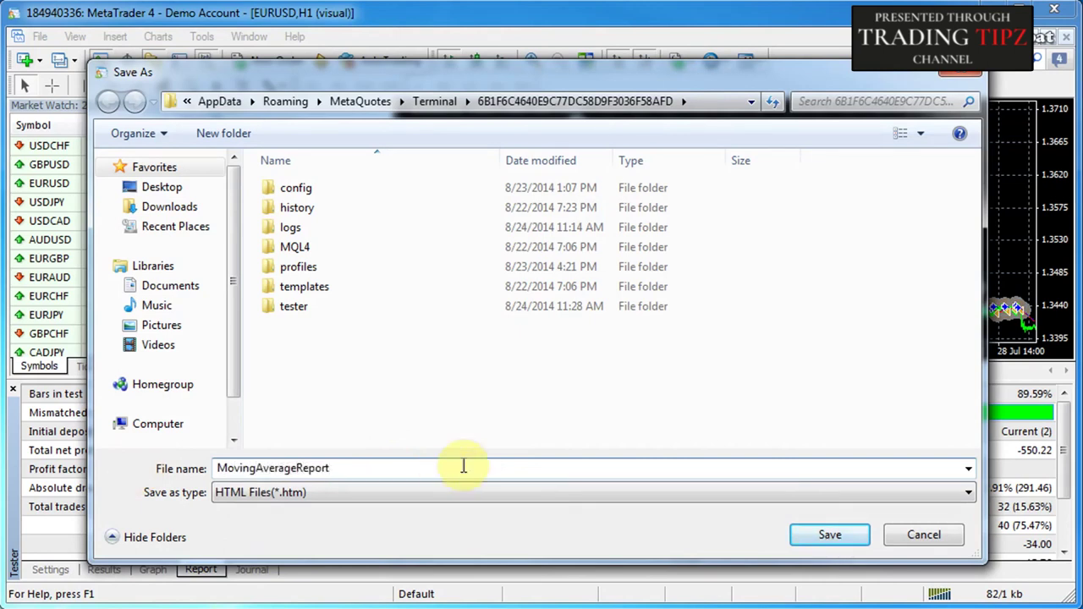
{"action": "left_click", "coordinate": [829, 534]}
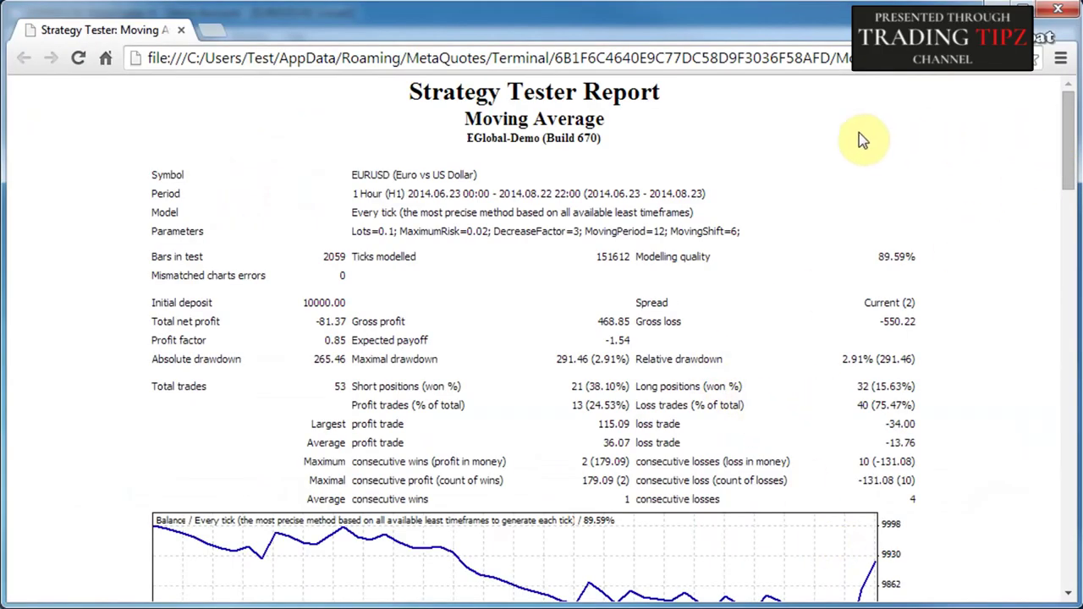
Examine the Moving Average strategy tester report, covering its summary figures, balance graph and full list of trades
{"action": "scroll", "coordinate": [825, 125], "scroll_direction": "down", "scroll_amount": 1}
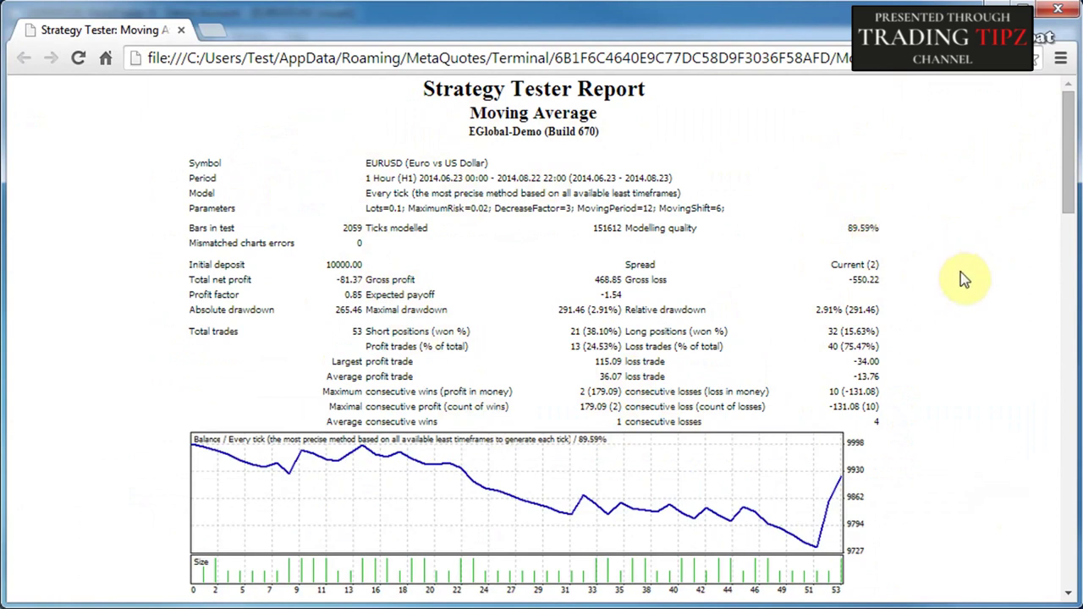
{"action": "scroll", "coordinate": [961, 280], "scroll_direction": "down", "scroll_amount": 3}
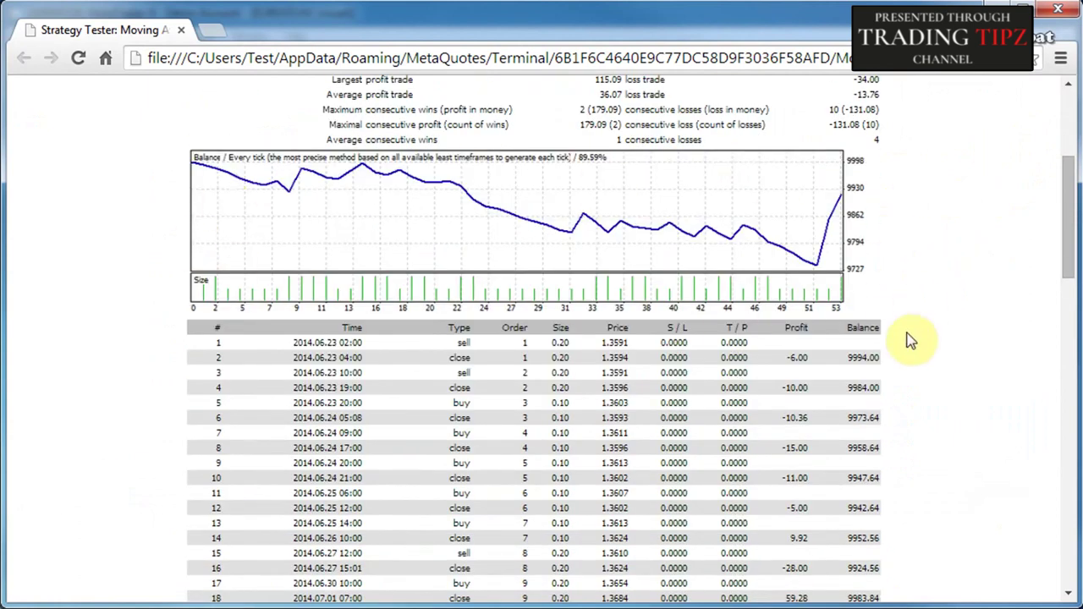
{"action": "left_click_drag", "start_coordinate": [1068, 230], "coordinate": [1070, 269]}
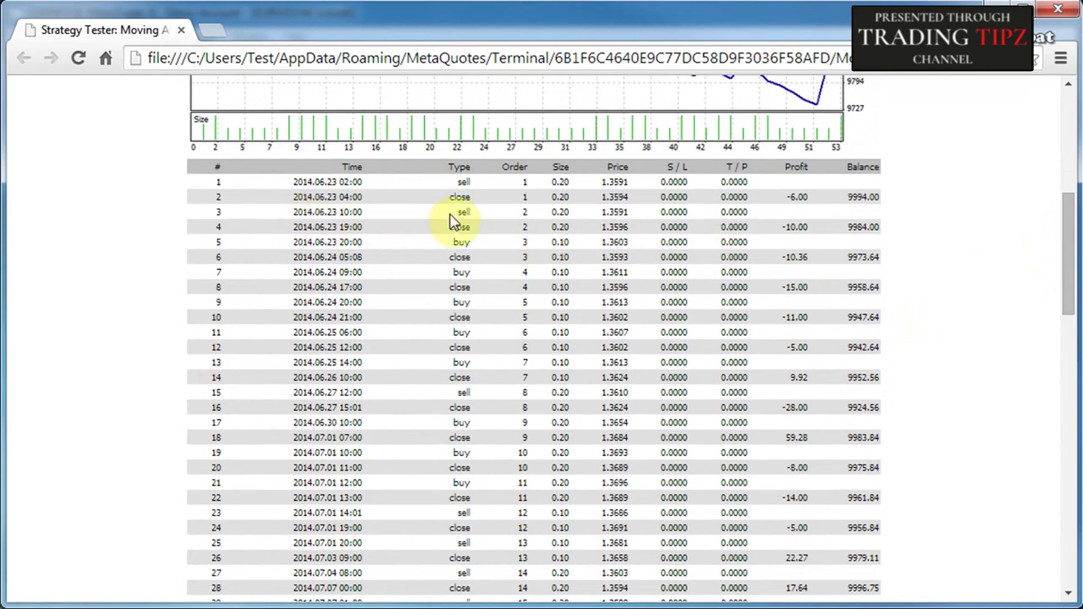
{"action": "scroll", "coordinate": [923, 271], "scroll_direction": "down", "scroll_amount": 5}
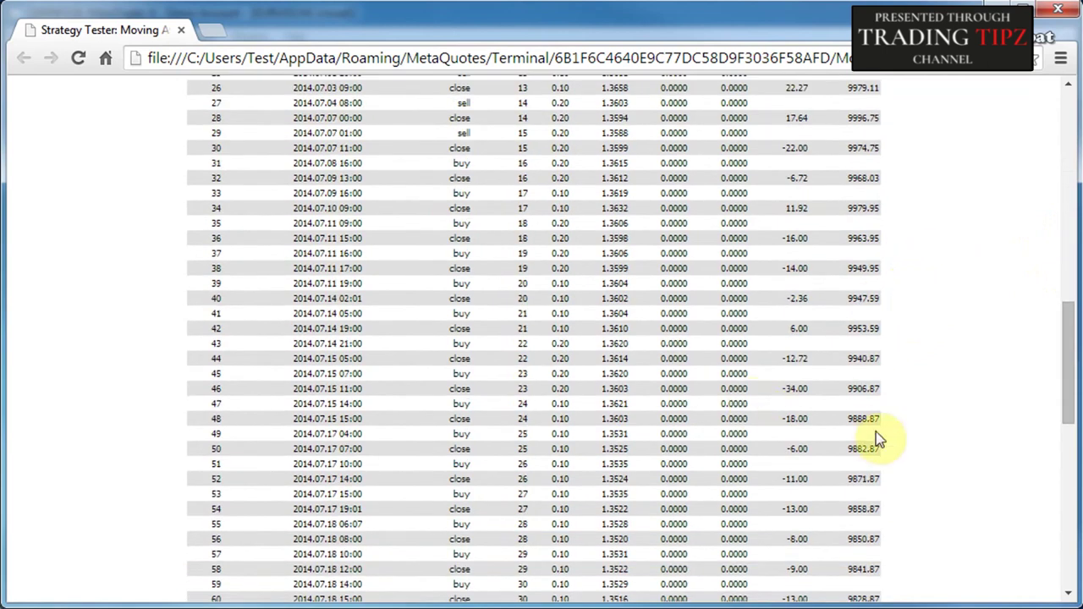
{"action": "scroll", "coordinate": [859, 427], "scroll_direction": "down", "scroll_amount": 7}
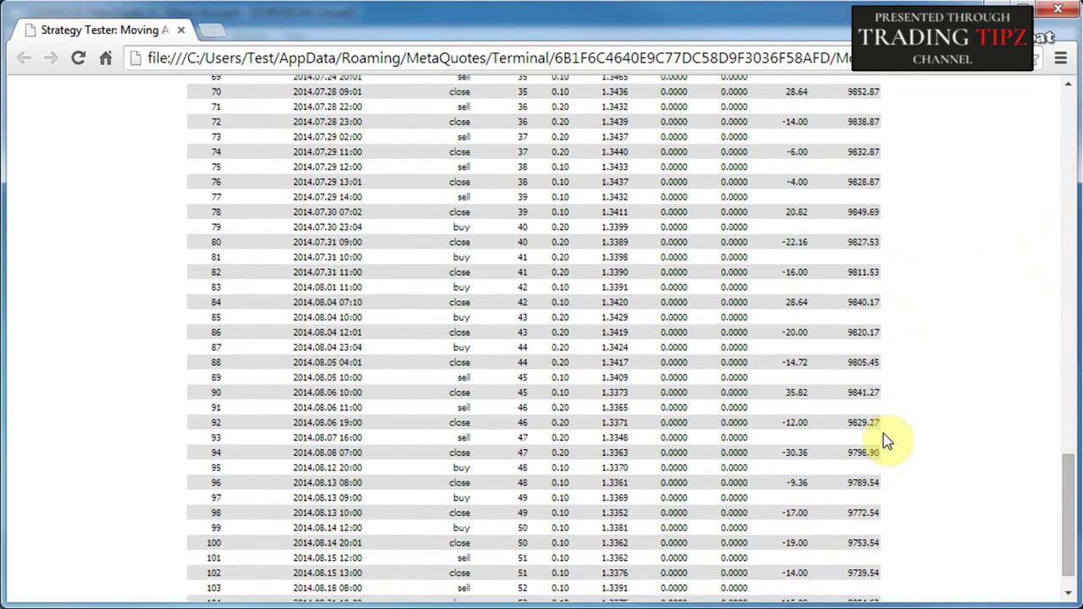
{"action": "scroll", "coordinate": [884, 437], "scroll_direction": "down", "scroll_amount": 1}
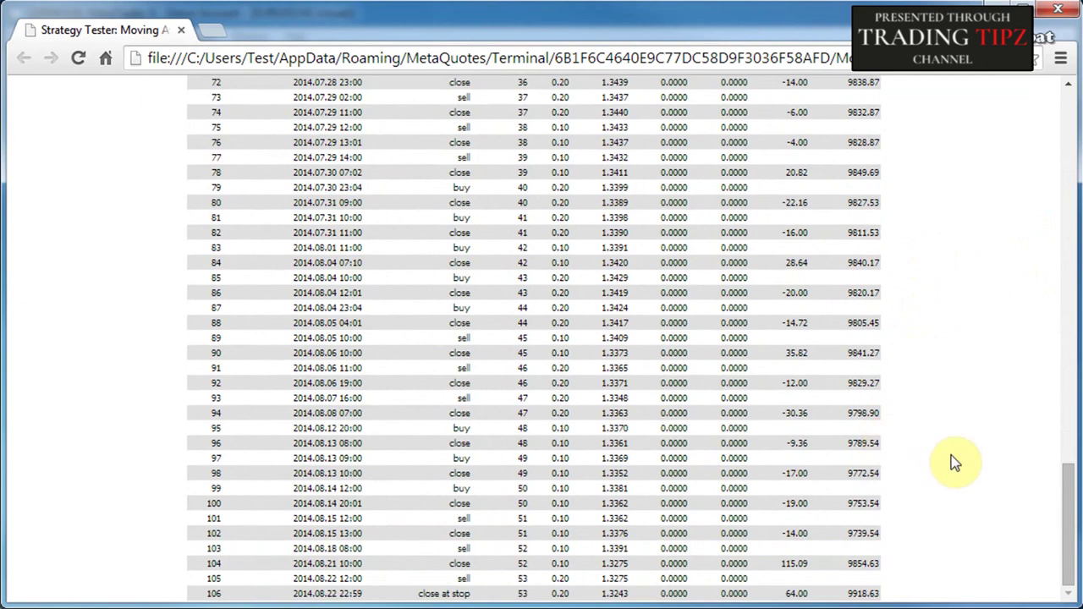
{"action": "scroll", "coordinate": [951, 461], "scroll_direction": "up", "scroll_amount": 18}
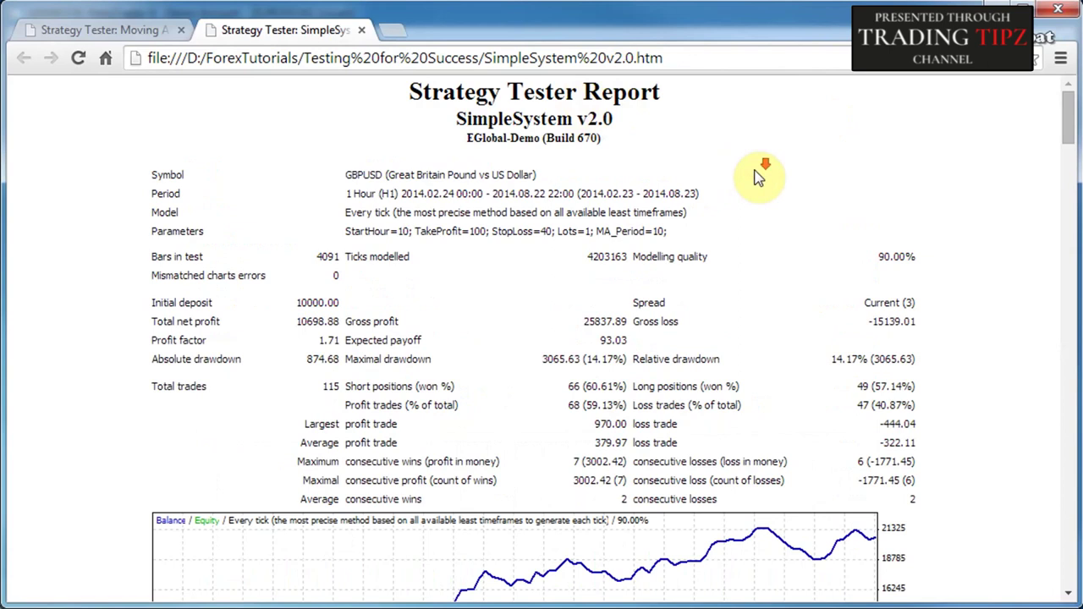
Examine the SimpleSystem v2.0 strategy tester report, from its summary and balance graph through the trade list
{"action": "scroll", "coordinate": [760, 176], "scroll_direction": "down", "scroll_amount": 1, "text": "ctrl"}
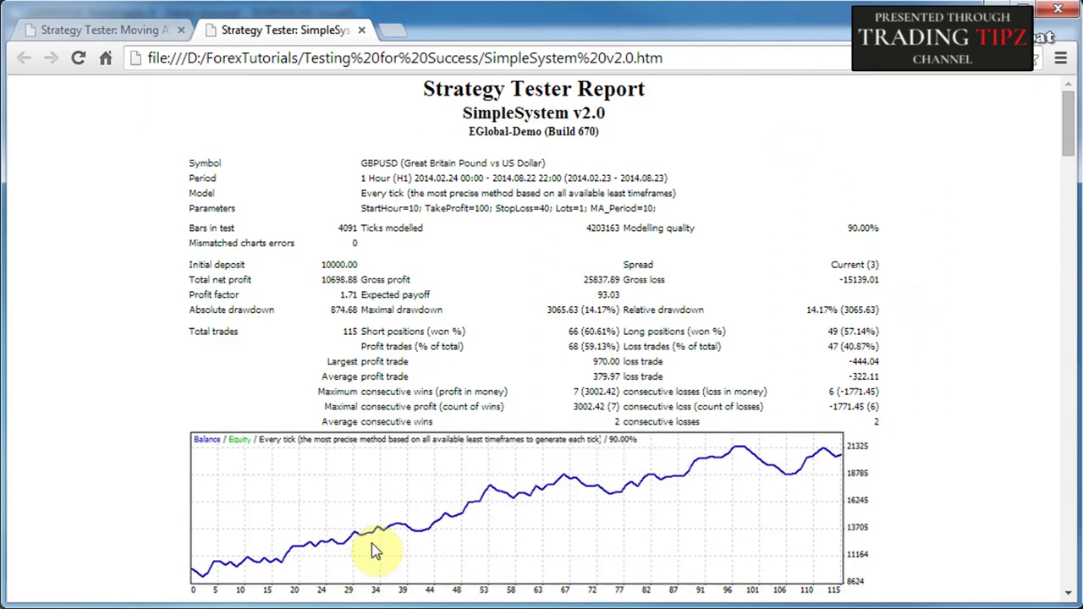
{"action": "scroll", "coordinate": [1068, 136], "scroll_direction": "down", "scroll_amount": 1}
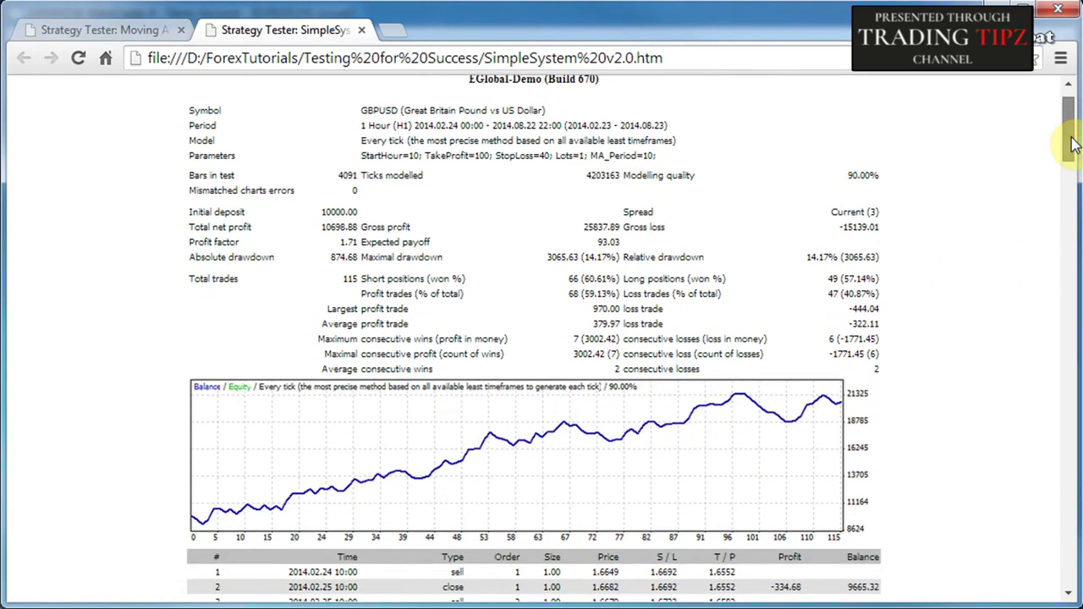
{"action": "scroll", "coordinate": [1073, 144], "scroll_direction": "down", "scroll_amount": 8}
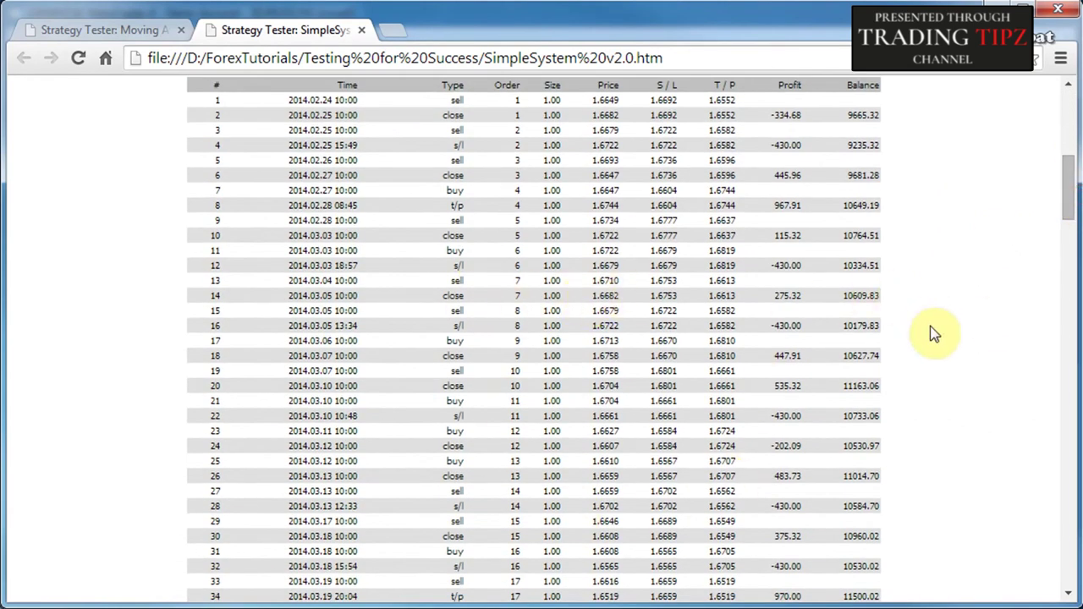
{"action": "scroll", "coordinate": [934, 333], "scroll_direction": "down", "scroll_amount": 5}
{"action": "scroll", "coordinate": [934, 333], "scroll_direction": "up", "scroll_amount": 3}
{"action": "scroll", "coordinate": [935, 332], "scroll_direction": "up", "scroll_amount": 10}
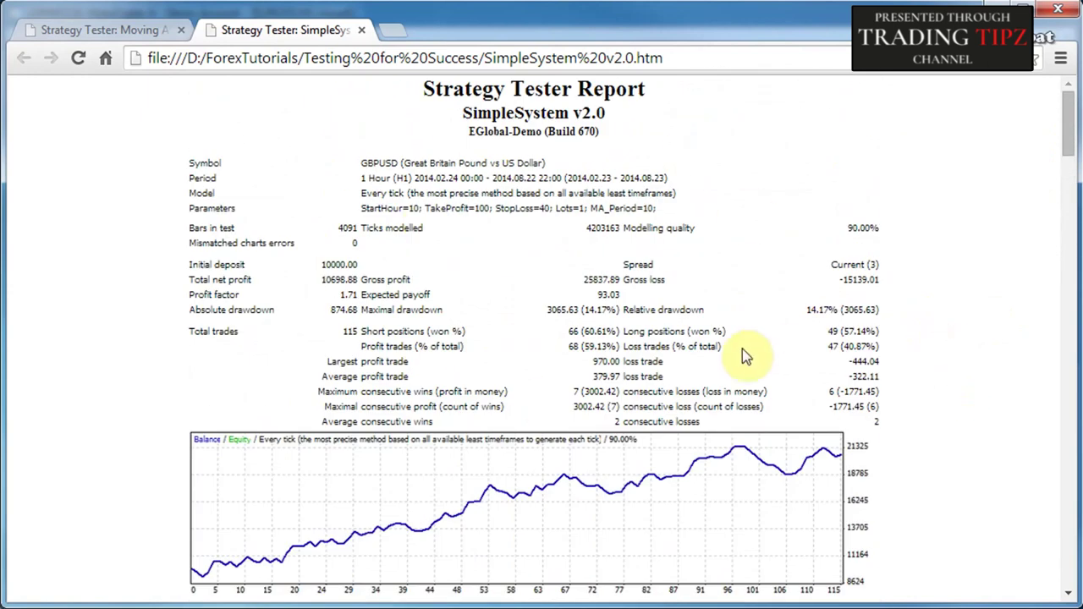
Enlarge the SimpleSystem v2.0 report and review its profit and drawdown figures together with the balance curve
{"action": "scroll", "coordinate": [842, 151], "scroll_direction": "up", "scroll_amount": 2}
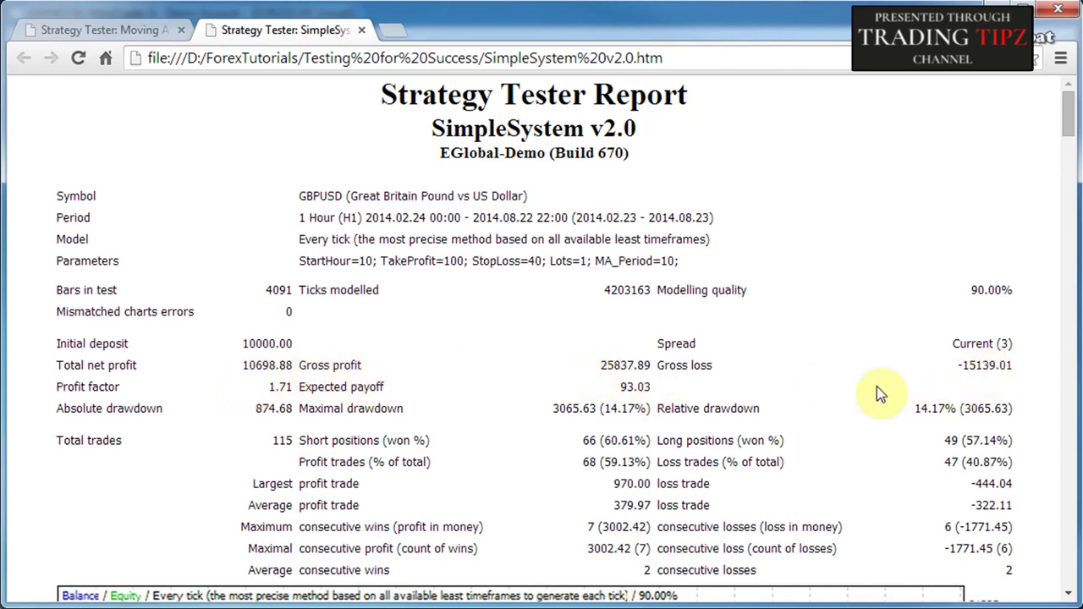
{"action": "scroll", "coordinate": [877, 390], "scroll_direction": "down", "scroll_amount": 3}
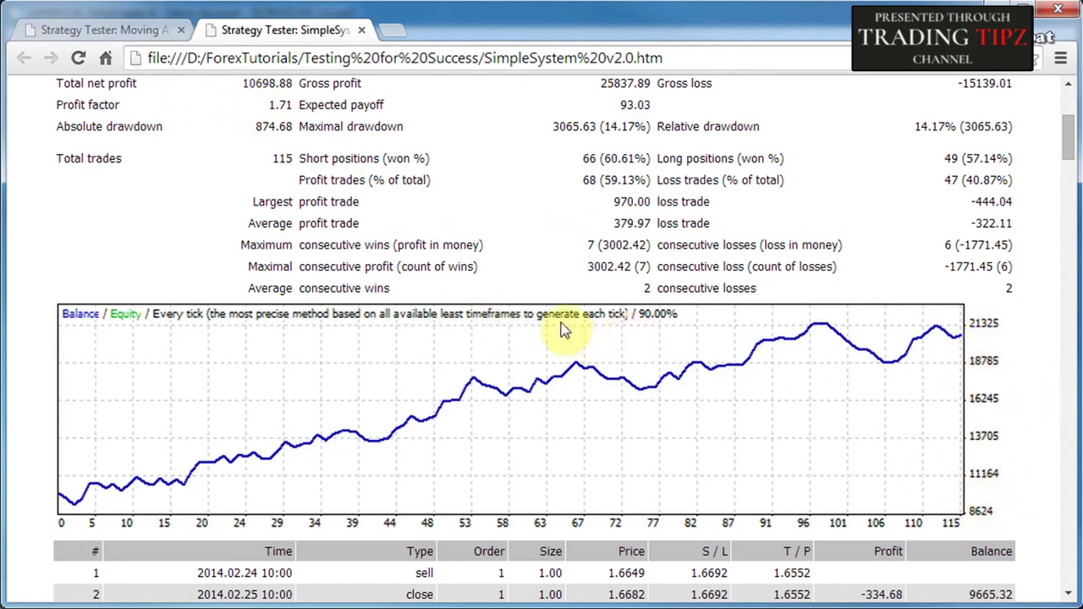
{"action": "scroll", "coordinate": [565, 330], "scroll_direction": "up", "scroll_amount": 4}
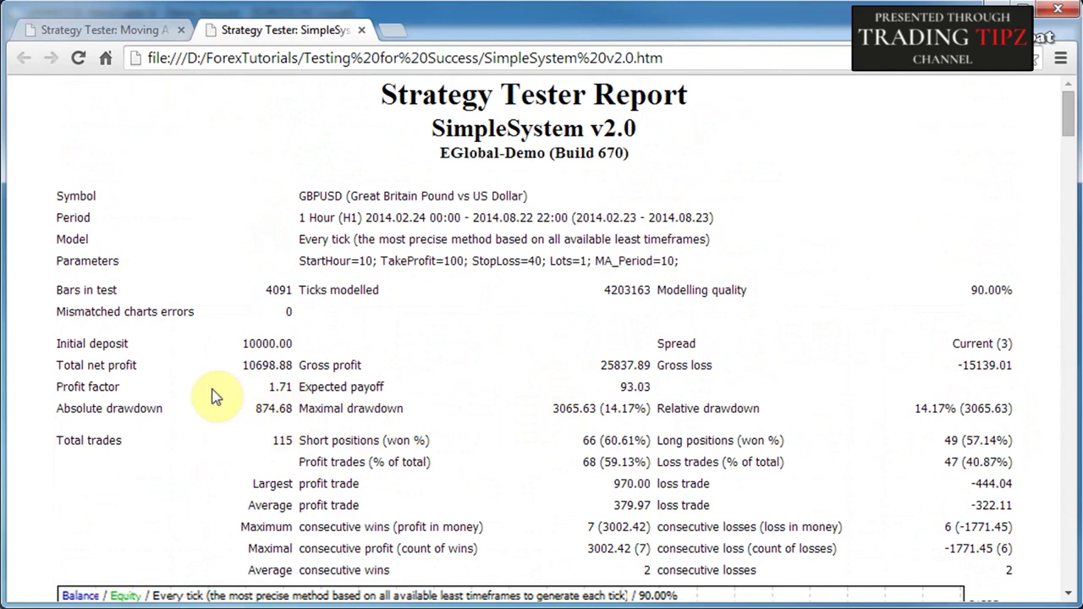
Switch to the Profit Factor formula slide in Windows Photo Viewer, move it clear of the report's profit factor figure and compare them
{"action": "key", "text": "alt+Tab"}
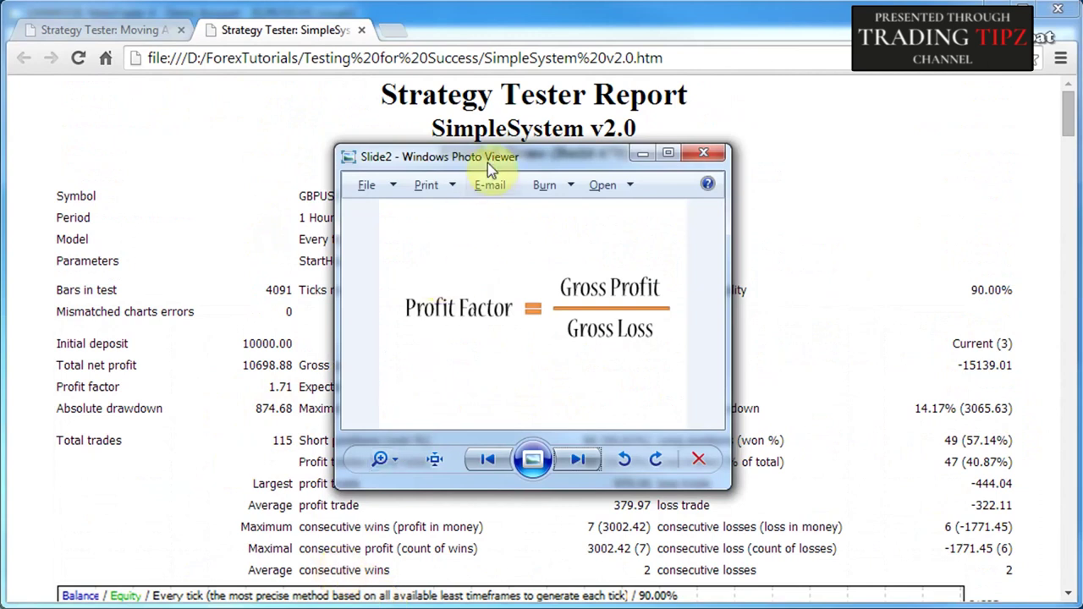
{"action": "left_click_drag", "start_coordinate": [521, 154], "coordinate": [838, 12]}
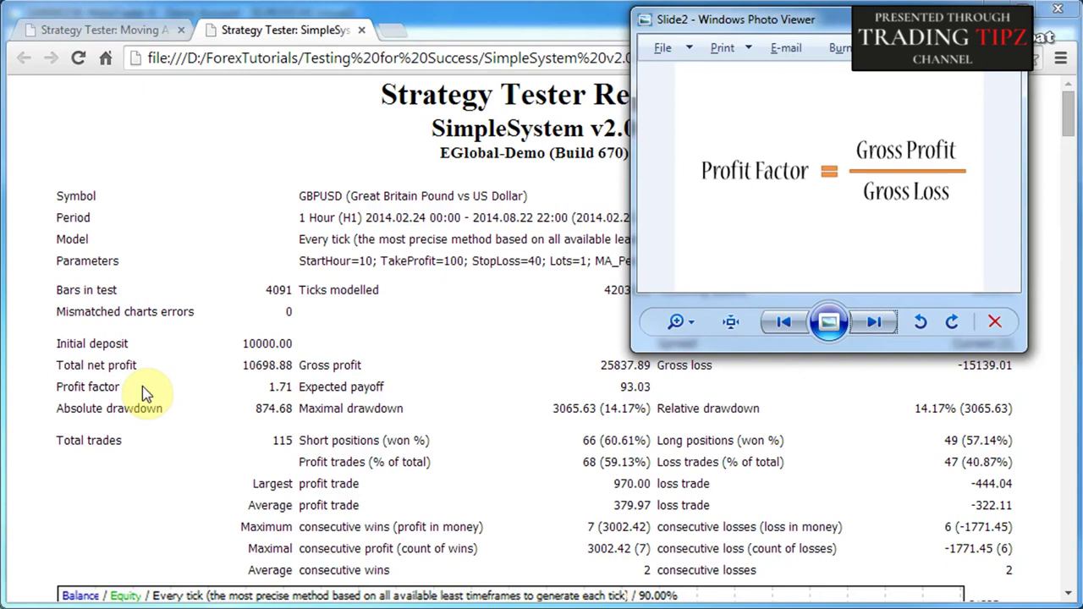
{"action": "left_click", "coordinate": [872, 330]}
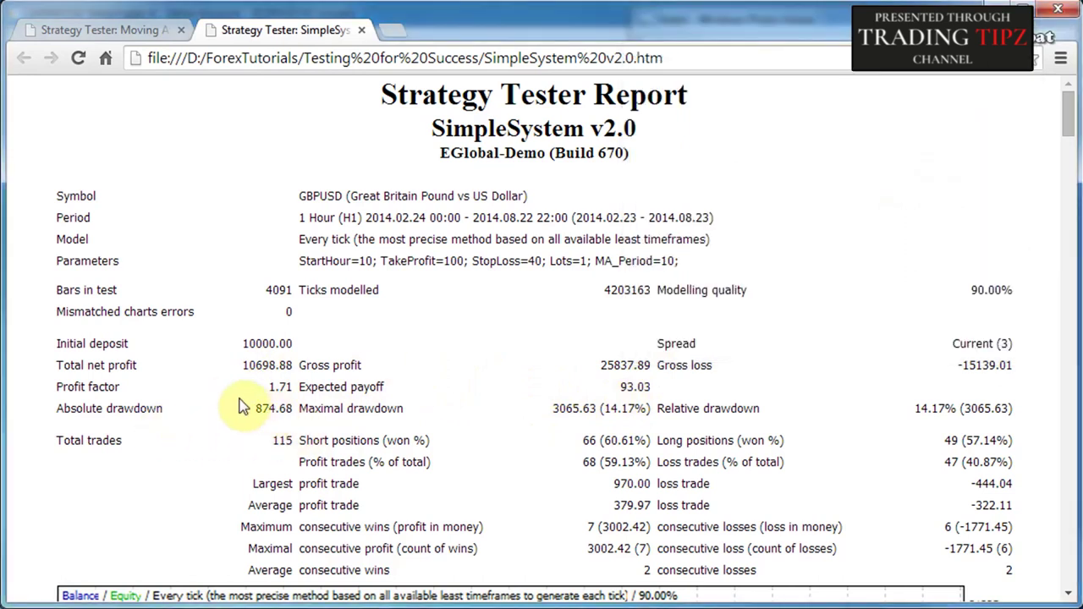
Examine the SimpleSystem v2.0 report's trade statistics and highlight the maximal consecutive profit figure
{"action": "scroll", "coordinate": [250, 406], "scroll_direction": "down", "scroll_amount": 2}
{"action": "scroll", "coordinate": [271, 264], "scroll_direction": "down", "scroll_amount": 1}
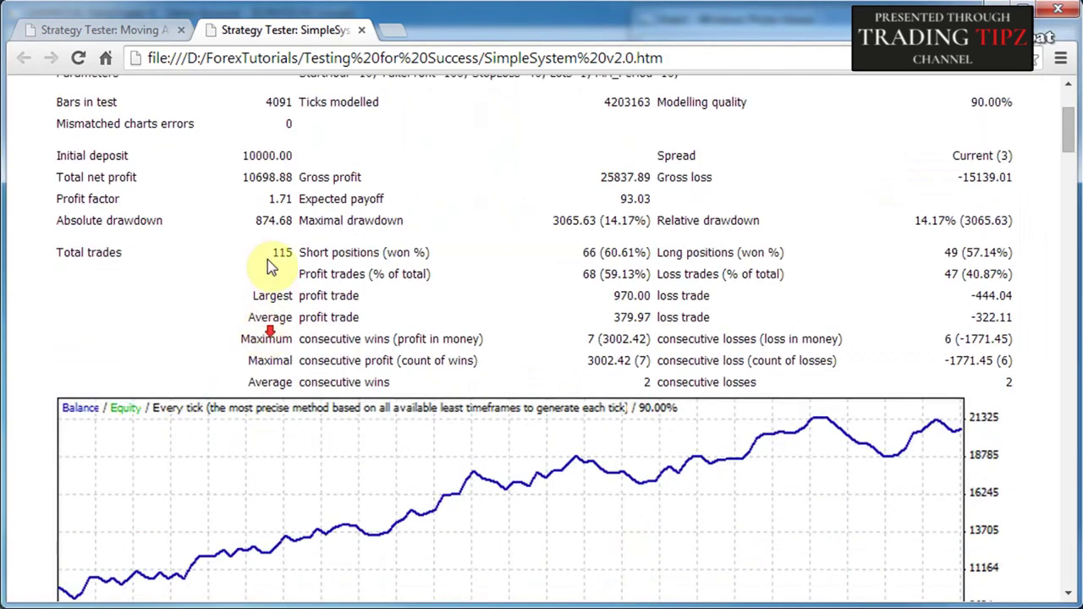
{"action": "scroll", "coordinate": [267, 237], "scroll_direction": "down", "scroll_amount": 1}
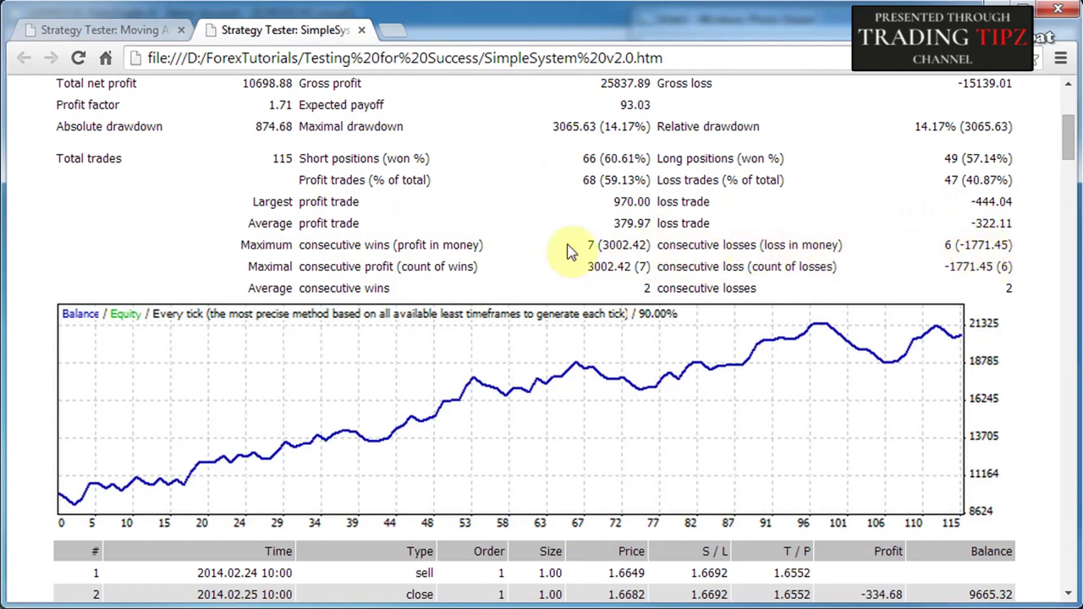
{"action": "left_click_drag", "start_coordinate": [331, 269], "coordinate": [555, 279]}
{"action": "left_click", "coordinate": [553, 277]}
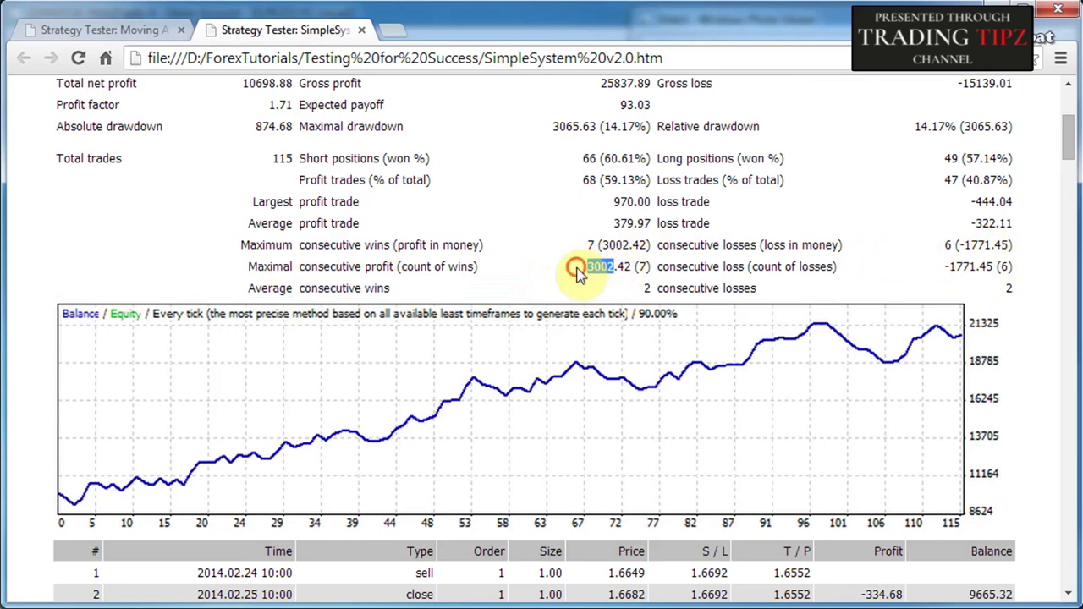